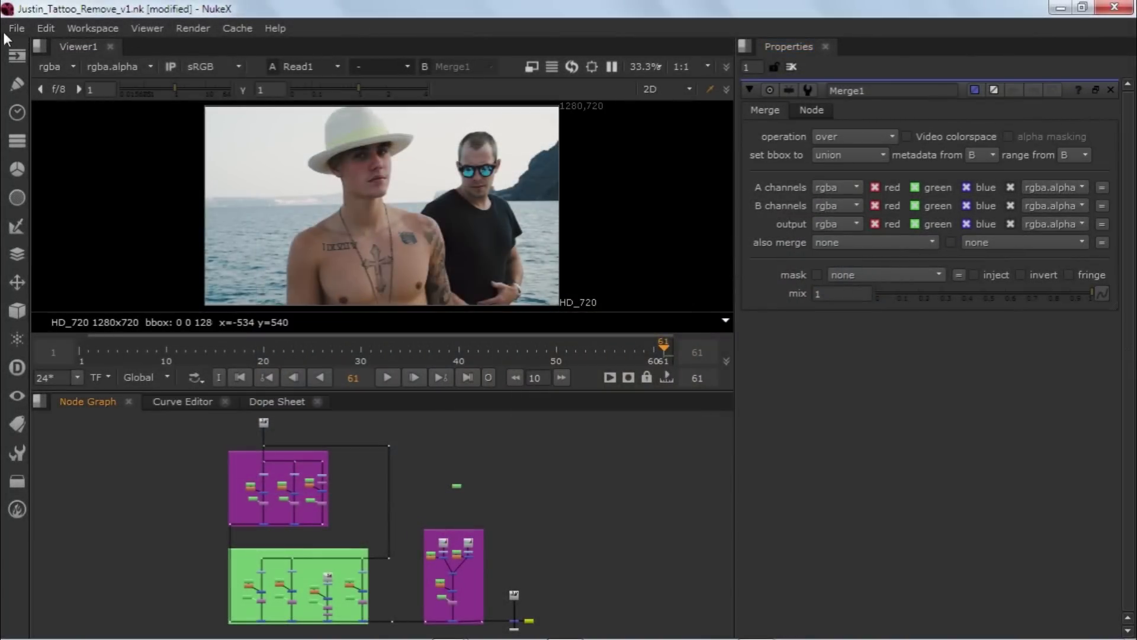
- Import the Justin Tattoo seq image sequence from the Tattoo Remove Tutorial folder into the node graph and show it in the viewer
{"action": "left_click", "coordinate": [15, 27]}
{"action": "key", "text": "Escape"}
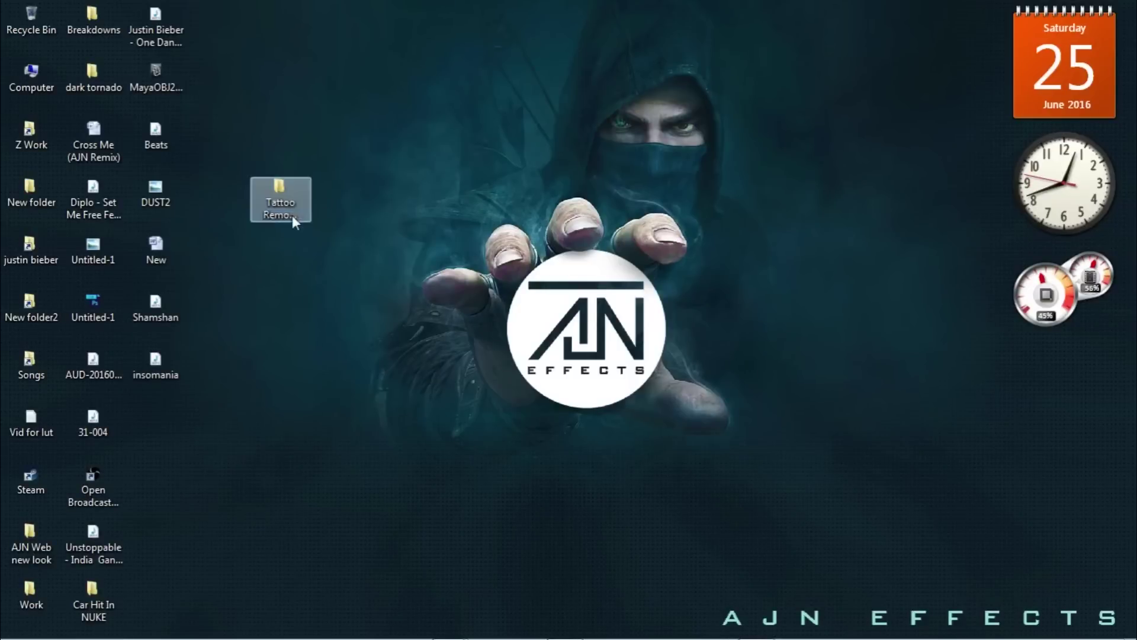
{"action": "double_click", "coordinate": [291, 215]}
{"action": "left_click", "coordinate": [194, 163]}
{"action": "double_click", "coordinate": [194, 163]}
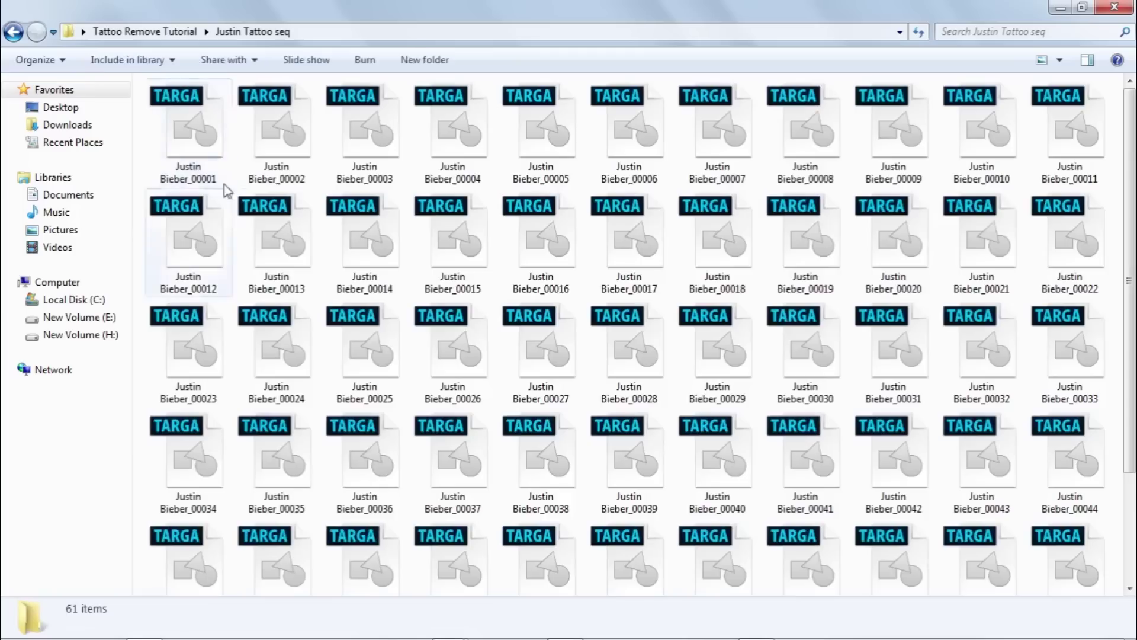
{"action": "key", "text": "BackSpace"}
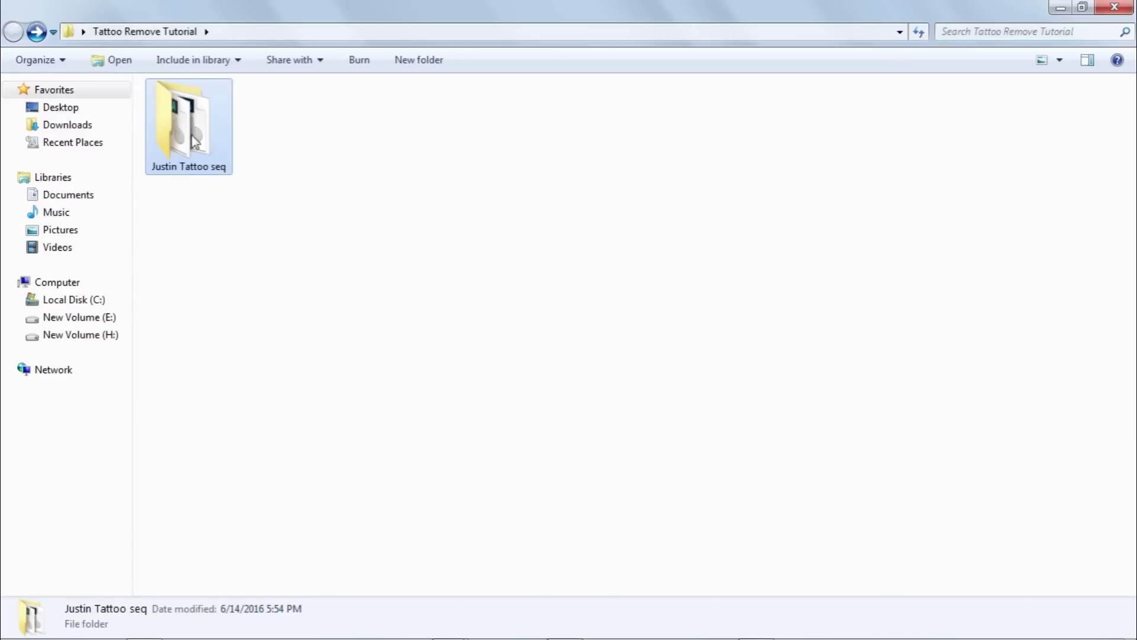
{"action": "left_click_drag", "start_coordinate": [192, 141], "coordinate": [387, 463]}
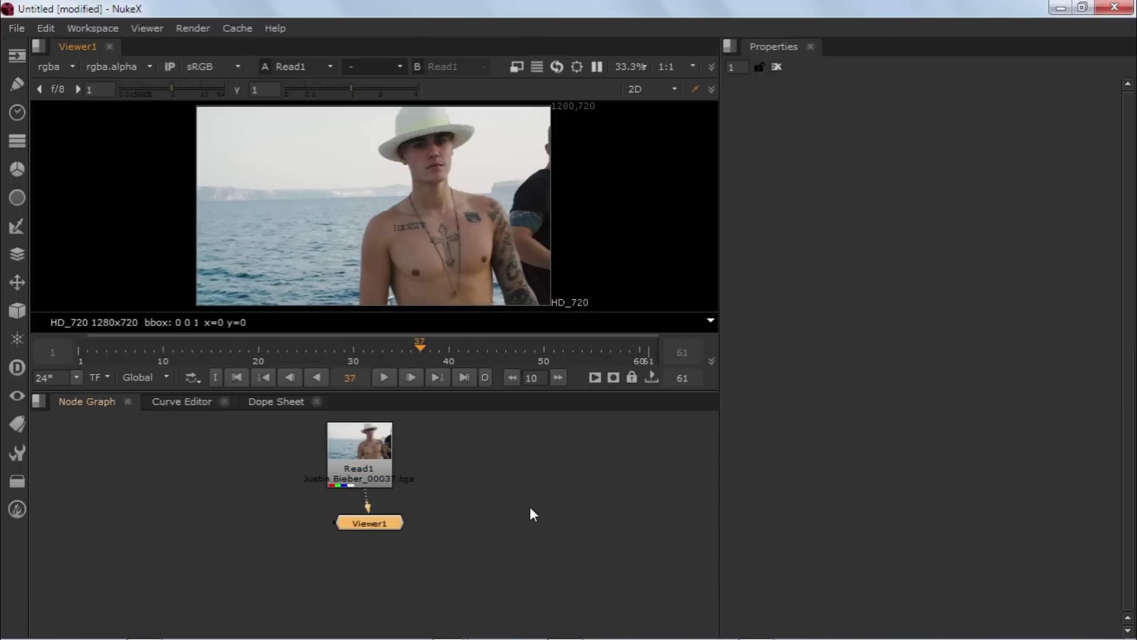
{"action": "left_click", "coordinate": [534, 508]}
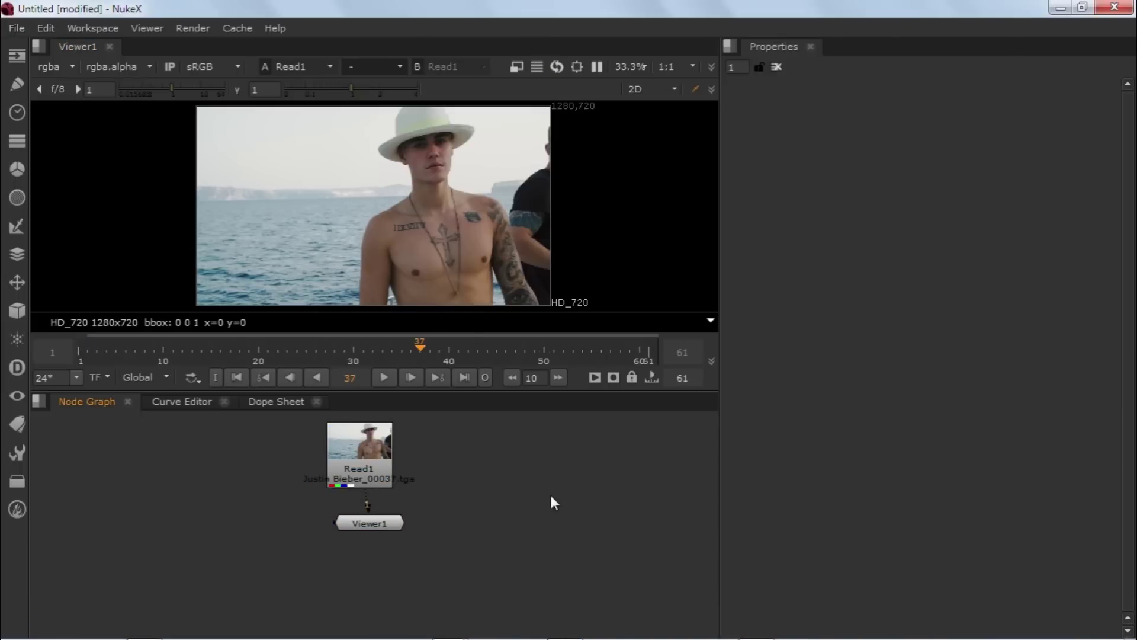
- Set the project's full size format to HD_1080 and open the properties of the Read1 footage node
{"action": "key", "text": "s"}
{"action": "left_click", "coordinate": [872, 506]}
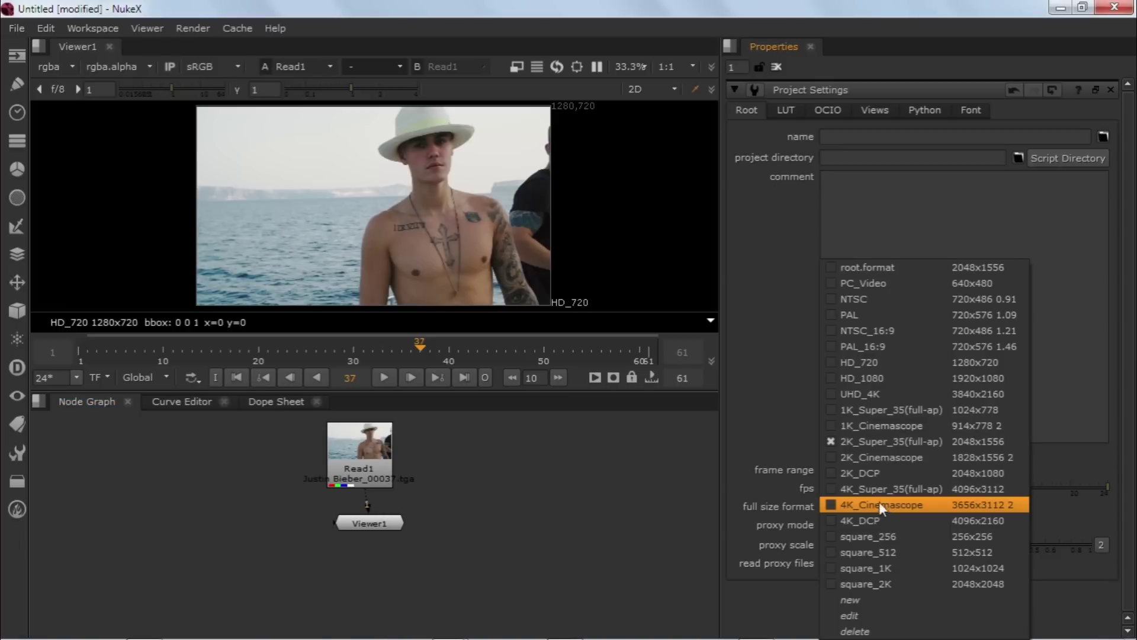
{"action": "left_click", "coordinate": [900, 379]}
{"action": "double_click", "coordinate": [379, 456]}
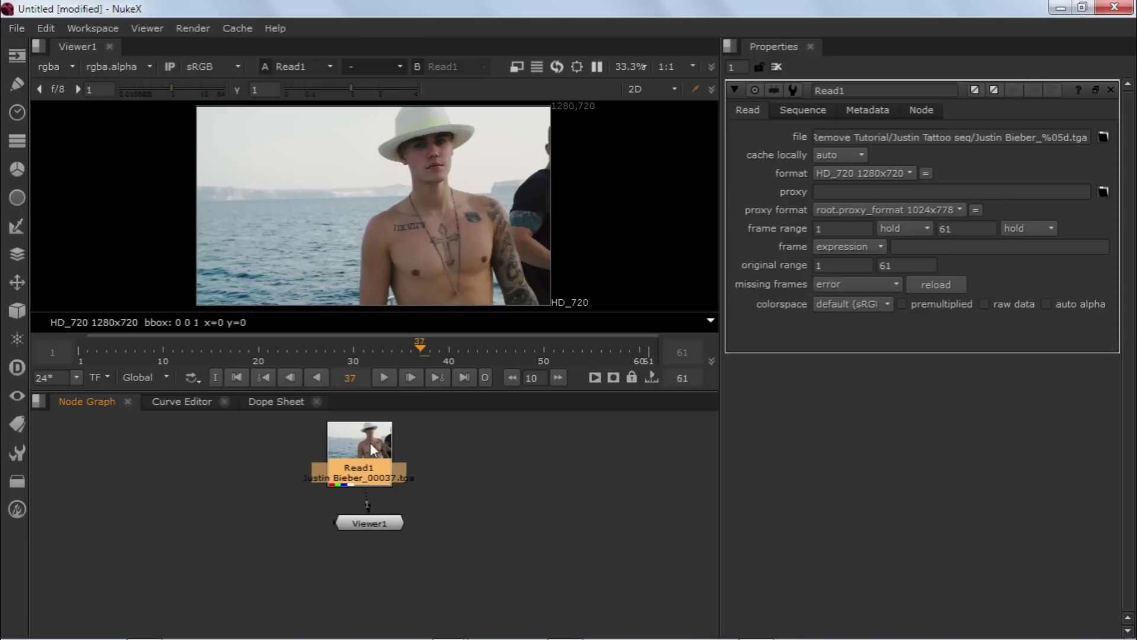
{"action": "left_click", "coordinate": [485, 454]}
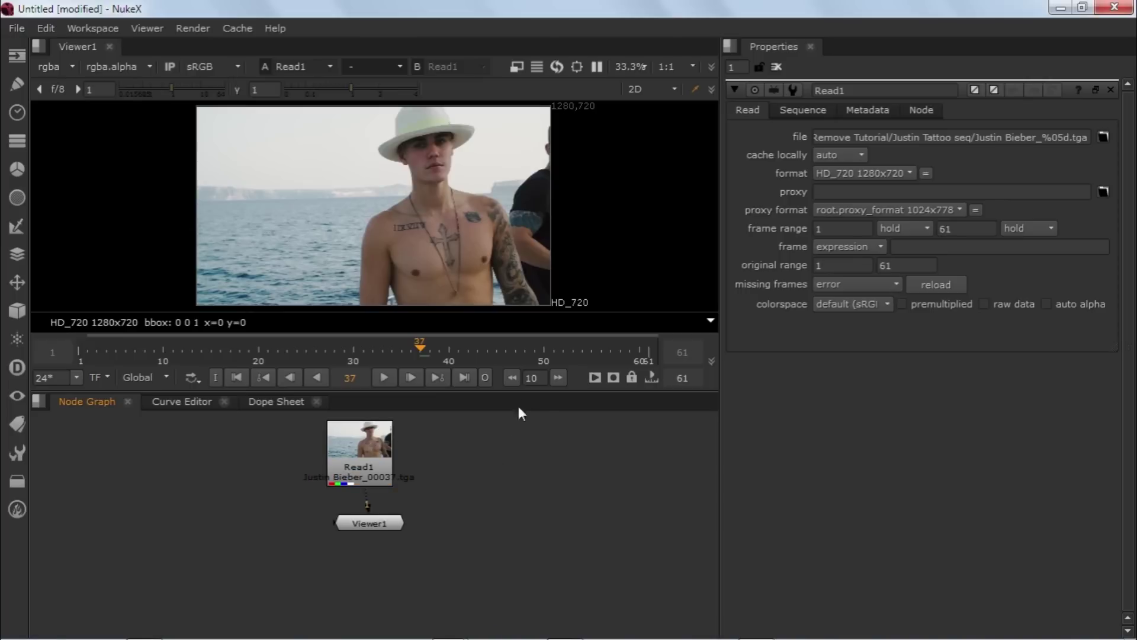
- Switch to the workspace layout with the large viewer beside the node graph and play the footage through to frame 56
{"action": "left_click_drag", "start_coordinate": [418, 355], "coordinate": [554, 353]}
{"action": "key", "text": "shift+F1"}
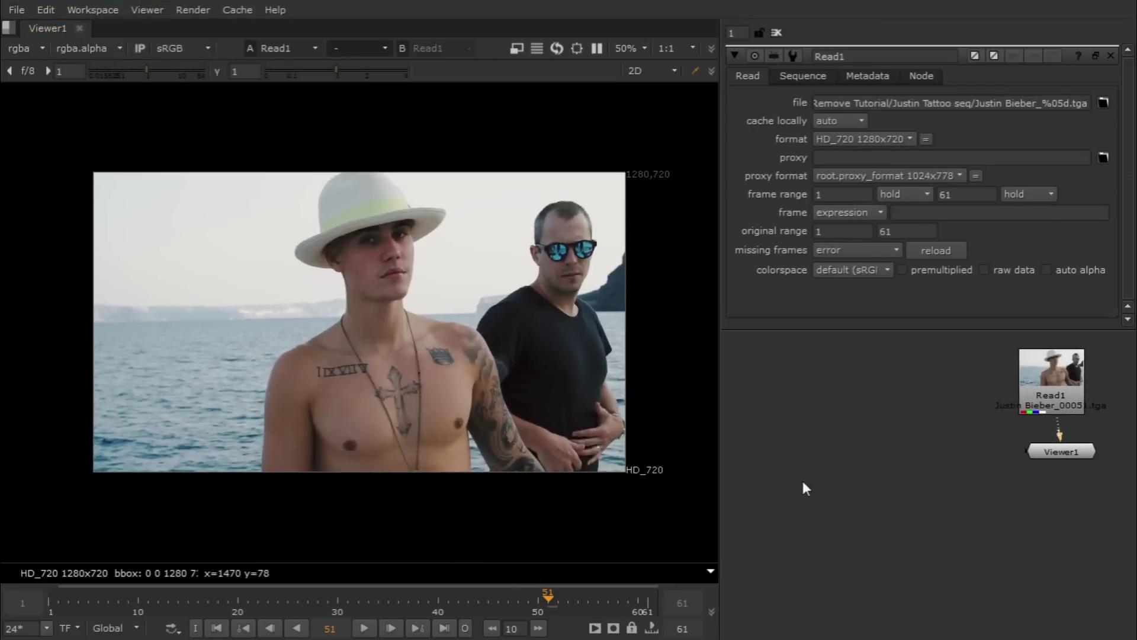
{"action": "key", "text": "f"}
{"action": "scroll", "coordinate": [527, 418], "scroll_direction": "up", "scroll_amount": 2}
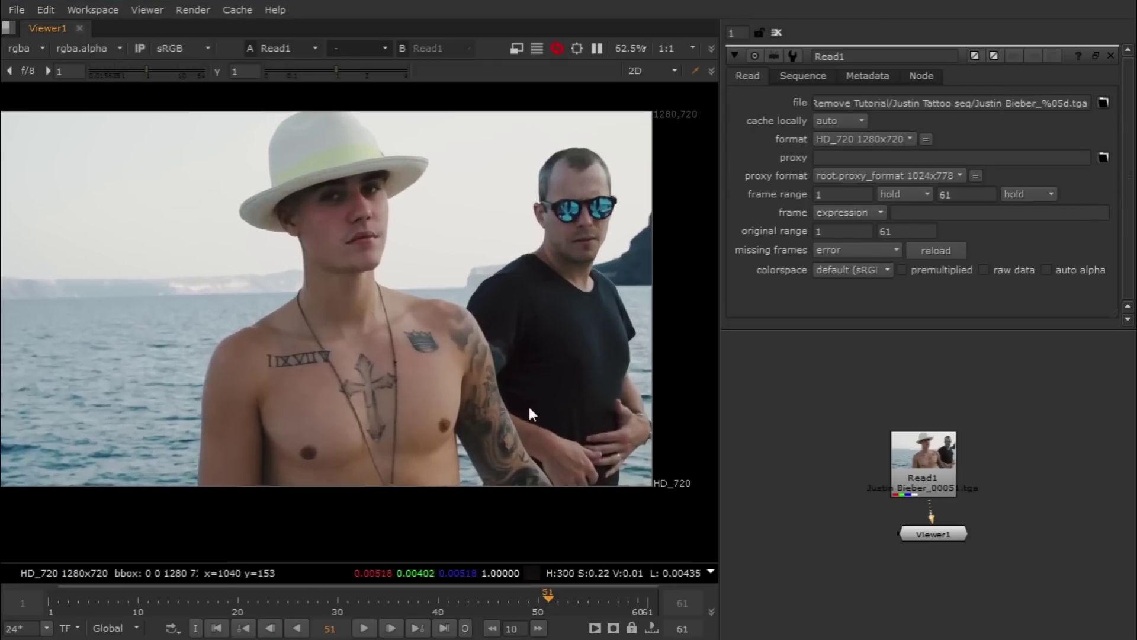
{"action": "middle_click_drag", "start_coordinate": [528, 406], "coordinate": [577, 407]}
{"action": "key", "text": "l"}
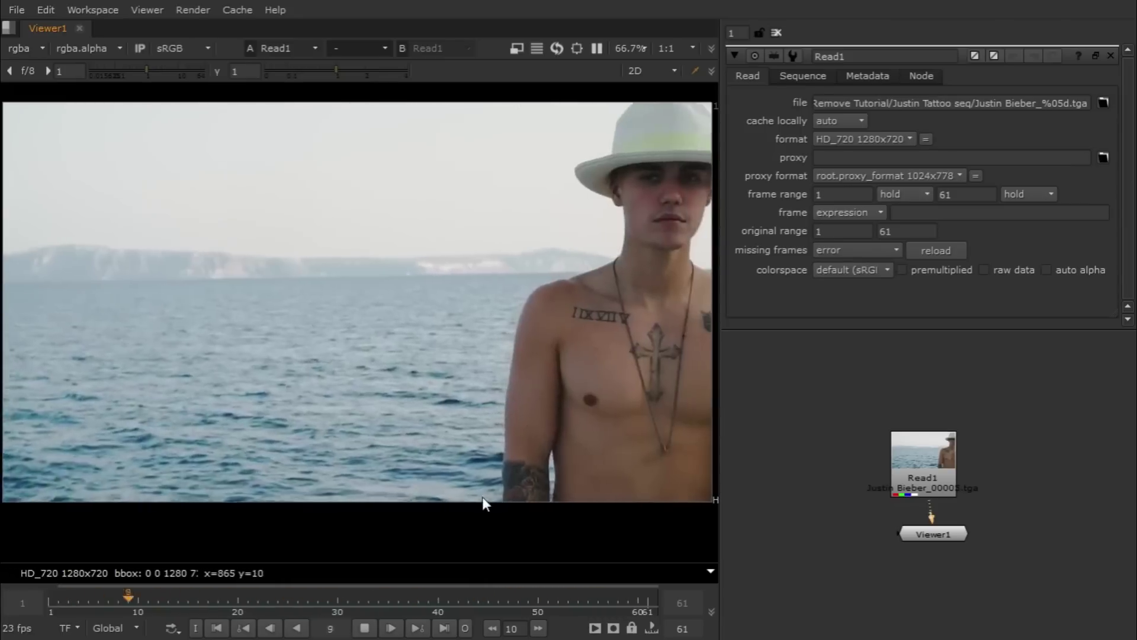
{"action": "key", "text": "k"}
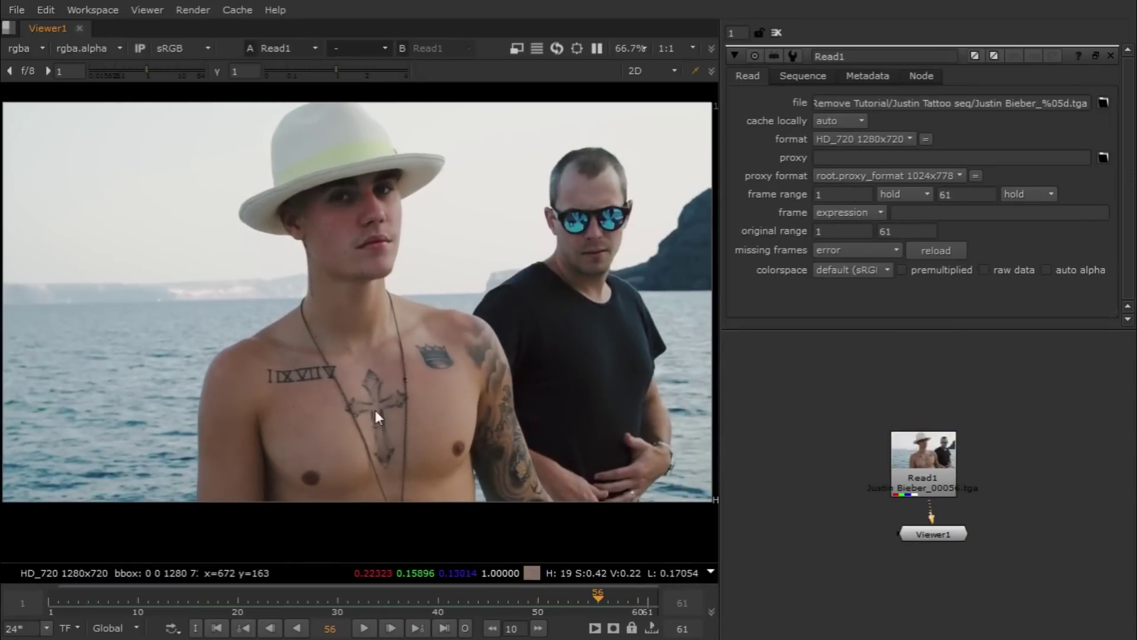
- Move the footage node up, away from the viewer node, and go to frame 61 for a close view of the chest tattoos
{"action": "left_click_drag", "start_coordinate": [920, 470], "coordinate": [929, 403]}
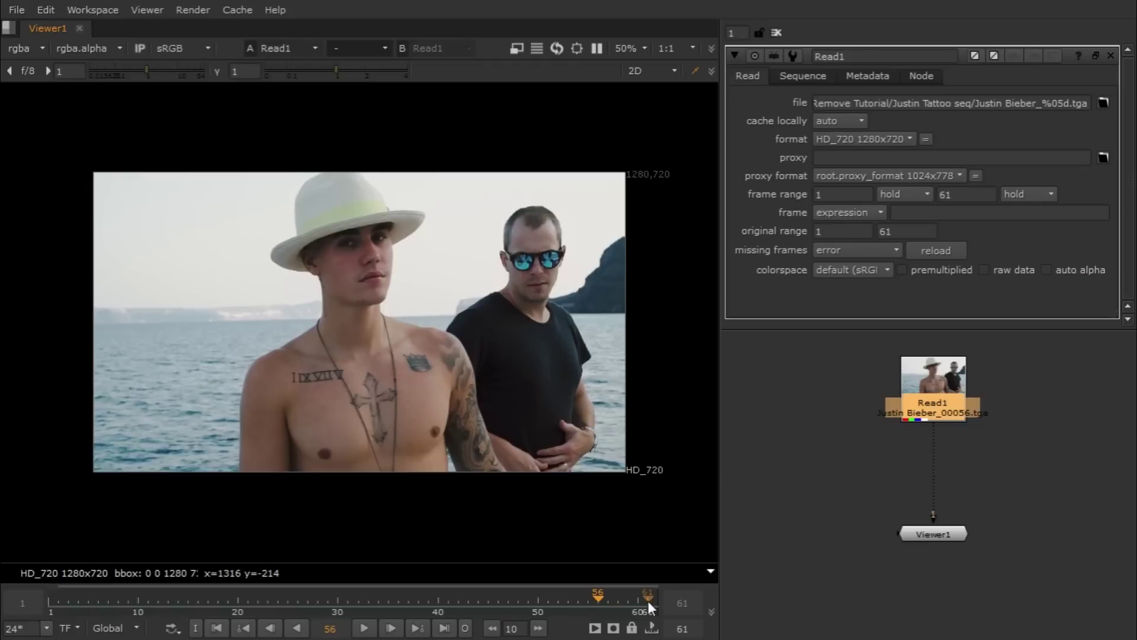
{"action": "left_click", "coordinate": [650, 607]}
{"action": "scroll", "coordinate": [338, 381], "scroll_direction": "up", "scroll_amount": 5}
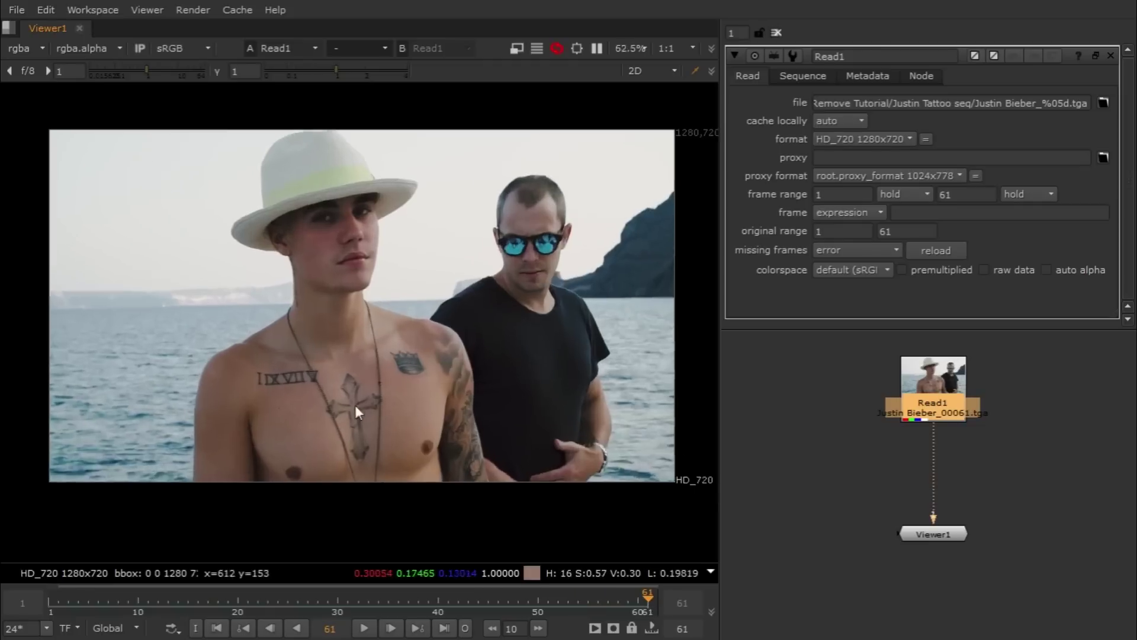
{"action": "scroll", "coordinate": [337, 376], "scroll_direction": "up", "scroll_amount": 1}
{"action": "middle_click_drag", "start_coordinate": [363, 361], "coordinate": [328, 375]}
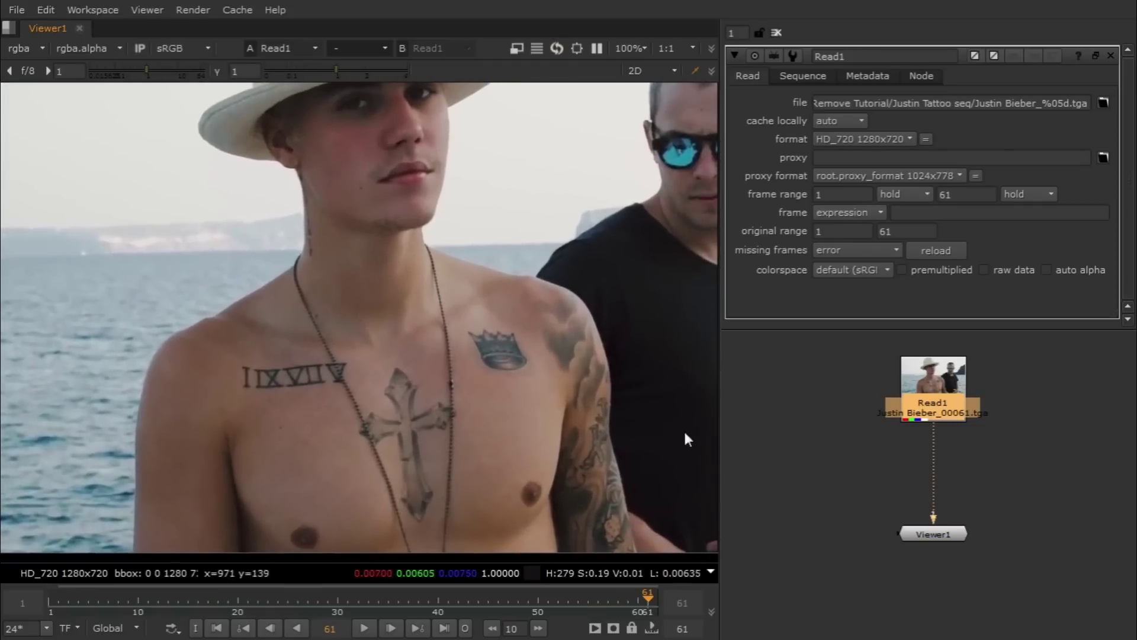
- Add a PlanarTracker node, connect its input to the Read1 footage, and place it beside the footage node
{"action": "left_click", "coordinate": [788, 446]}
{"action": "key", "text": "Tab"}
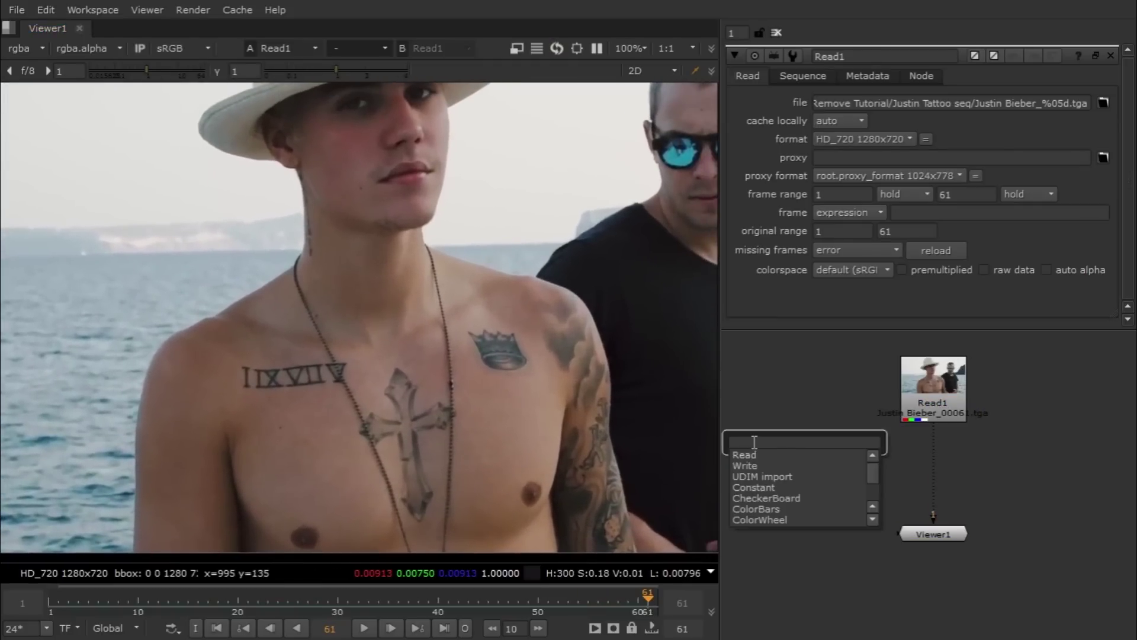
{"action": "type", "text": "plan"}
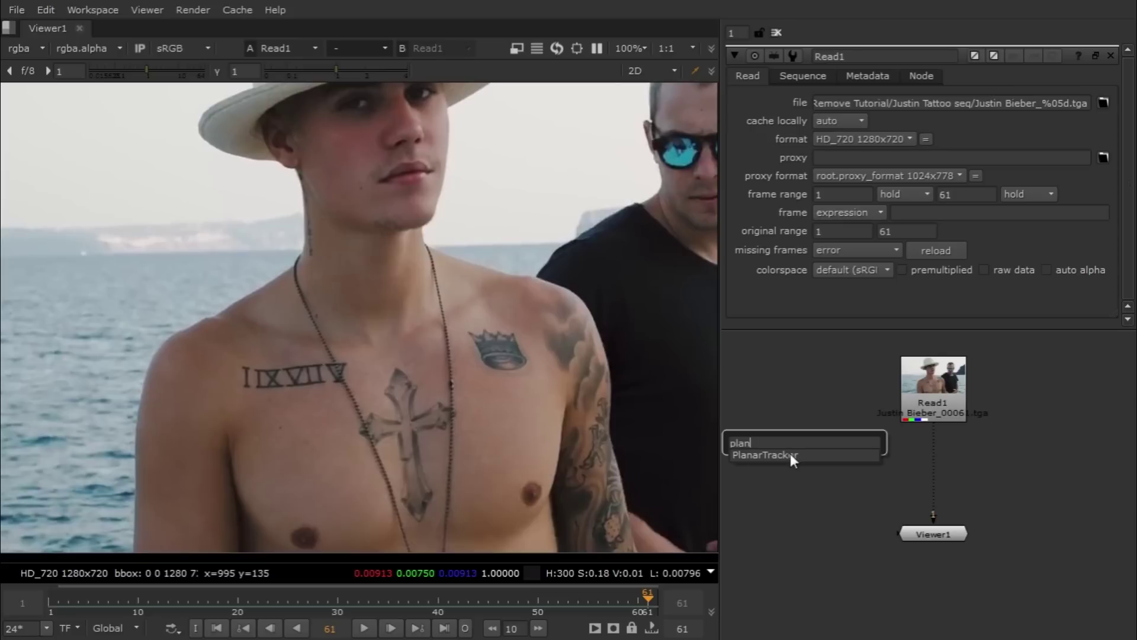
{"action": "key", "text": "Return"}
{"action": "left_click_drag", "start_coordinate": [800, 438], "coordinate": [822, 416]}
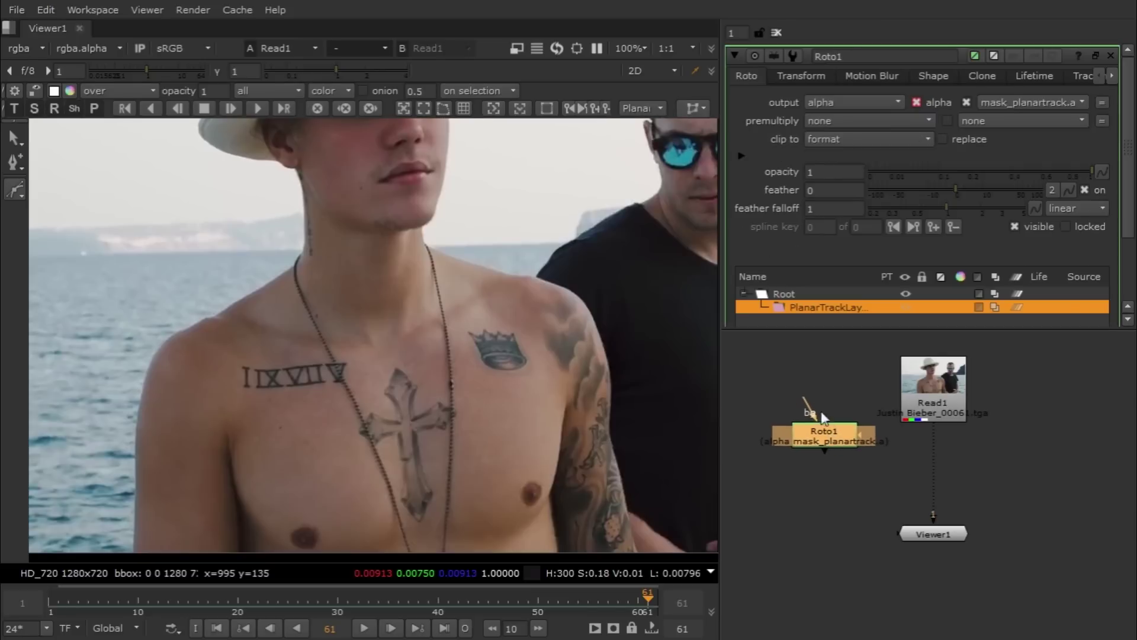
{"action": "left_click_drag", "start_coordinate": [930, 400], "coordinate": [929, 400]}
{"action": "left_click_drag", "start_coordinate": [846, 442], "coordinate": [791, 407]}
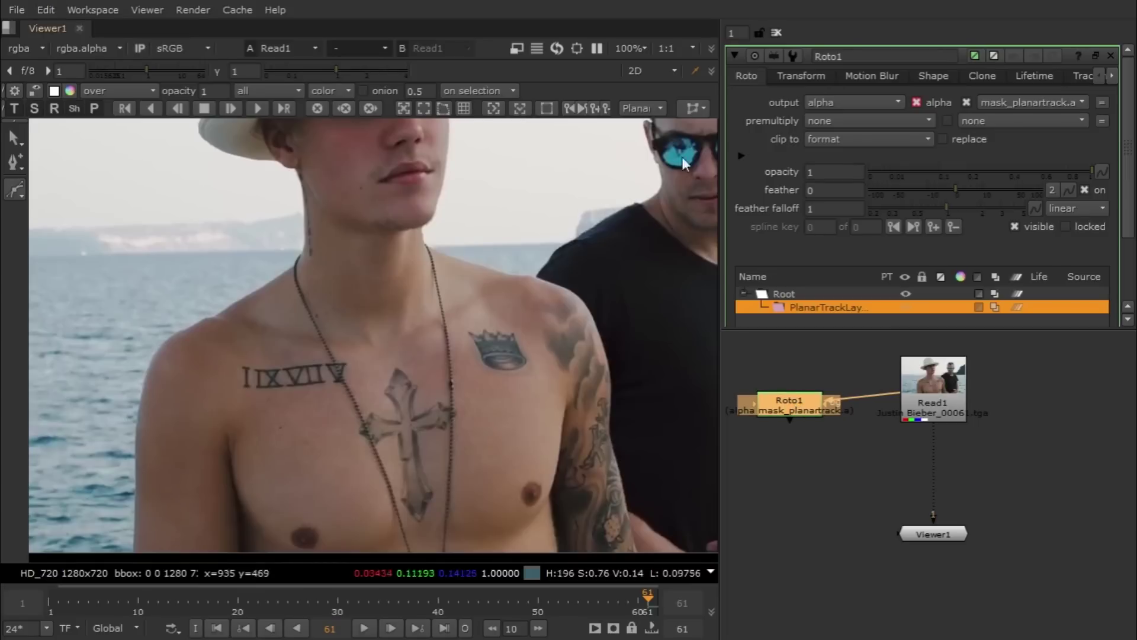
- Draw a closed Bezier tracking shape around the Roman numeral tattoo on the chest at frame 61
{"action": "scroll", "coordinate": [314, 369], "scroll_direction": "up", "scroll_amount": 5}
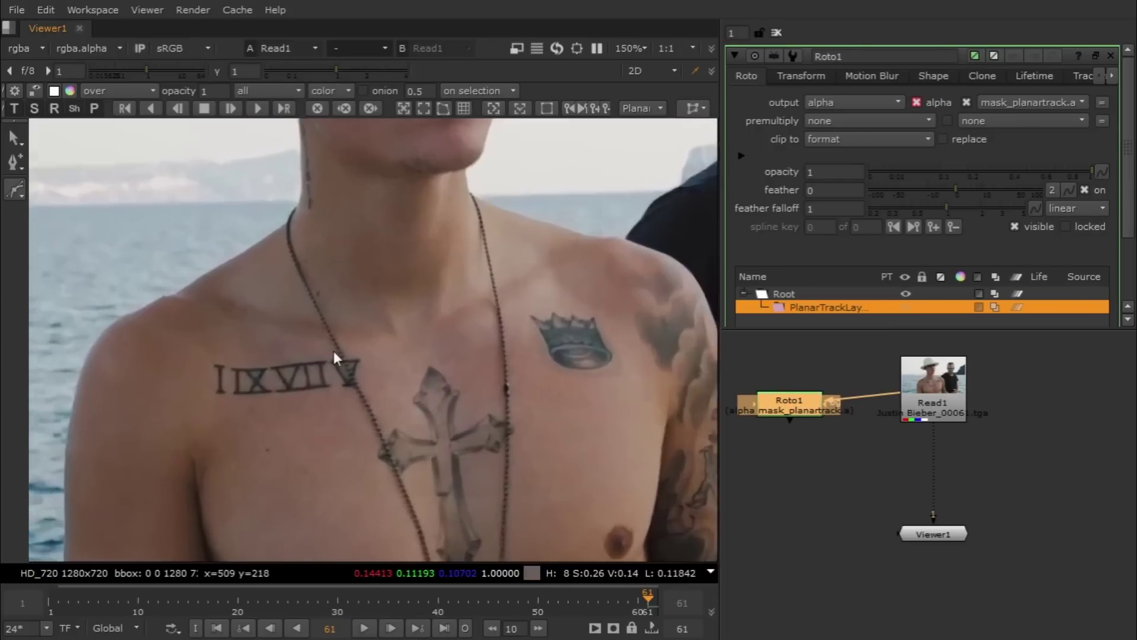
{"action": "scroll", "coordinate": [372, 336], "scroll_direction": "up", "scroll_amount": 2}
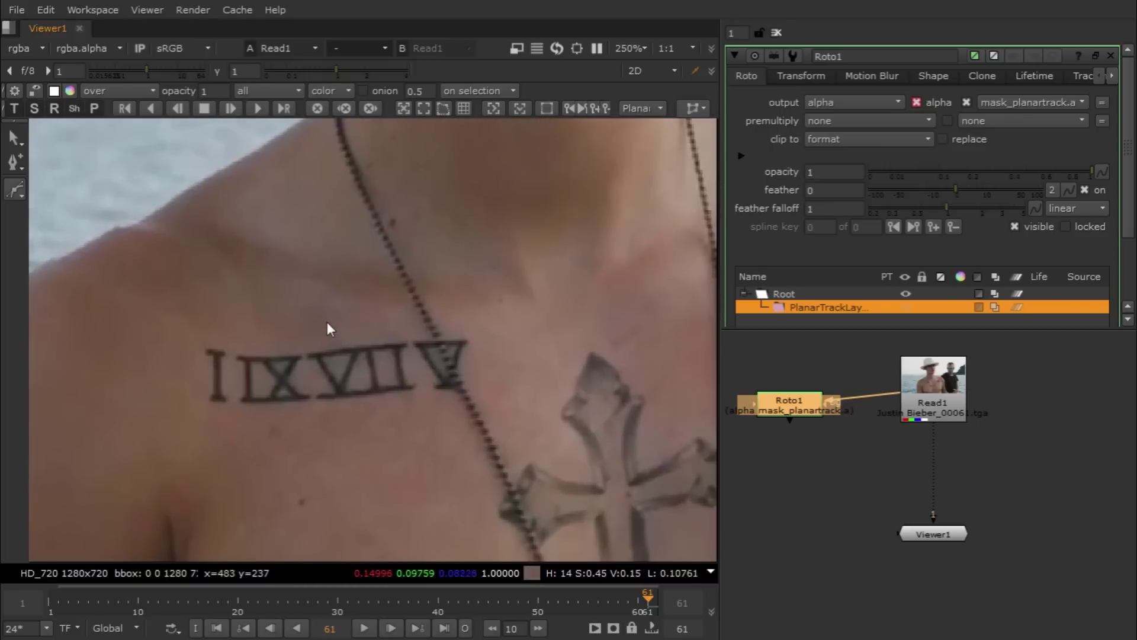
{"action": "left_click", "coordinate": [318, 320]}
{"action": "left_click", "coordinate": [372, 317]}
{"action": "left_click", "coordinate": [435, 307]}
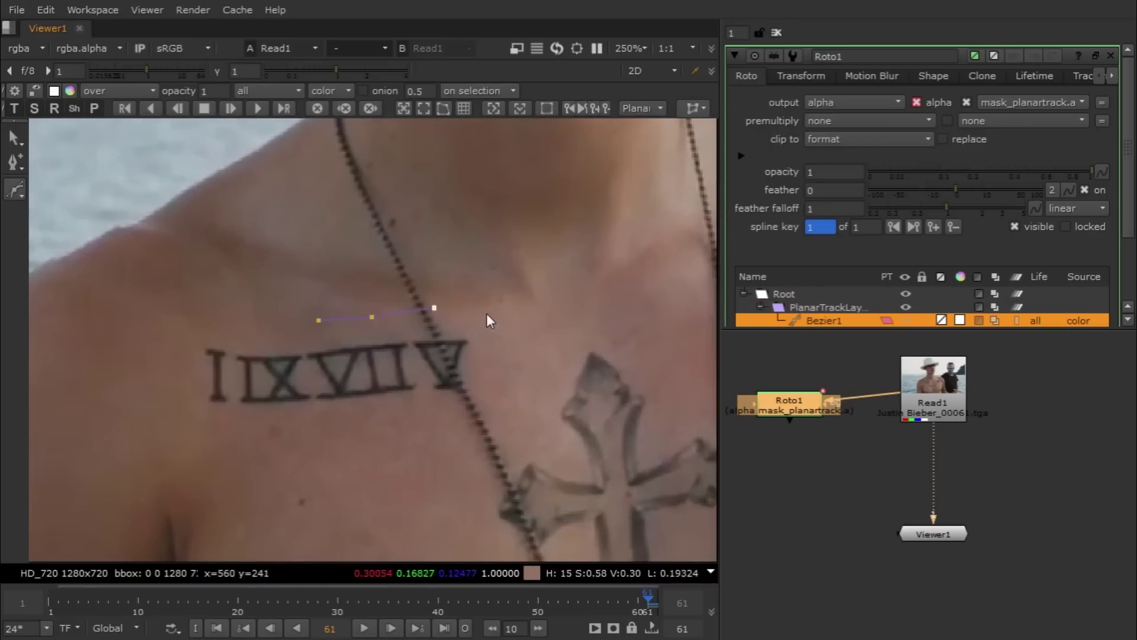
{"action": "left_click", "coordinate": [486, 313]}
{"action": "left_click", "coordinate": [495, 362]}
{"action": "left_click", "coordinate": [472, 403]}
{"action": "left_click", "coordinate": [414, 420]}
{"action": "left_click", "coordinate": [292, 439]}
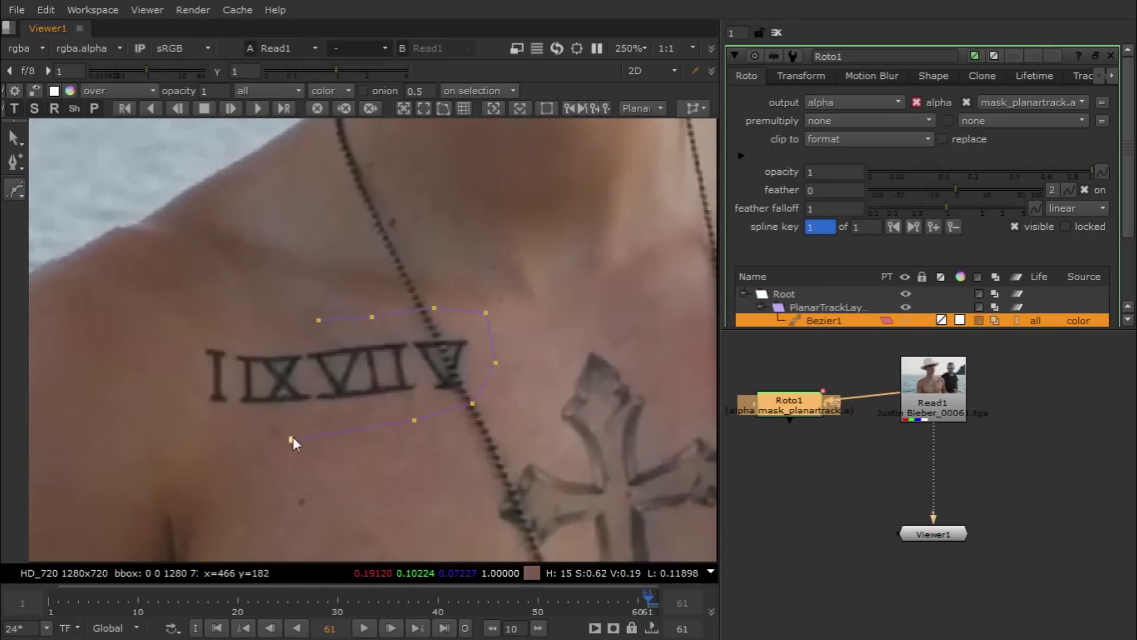
{"action": "left_click", "coordinate": [198, 423]}
{"action": "left_click", "coordinate": [175, 379]}
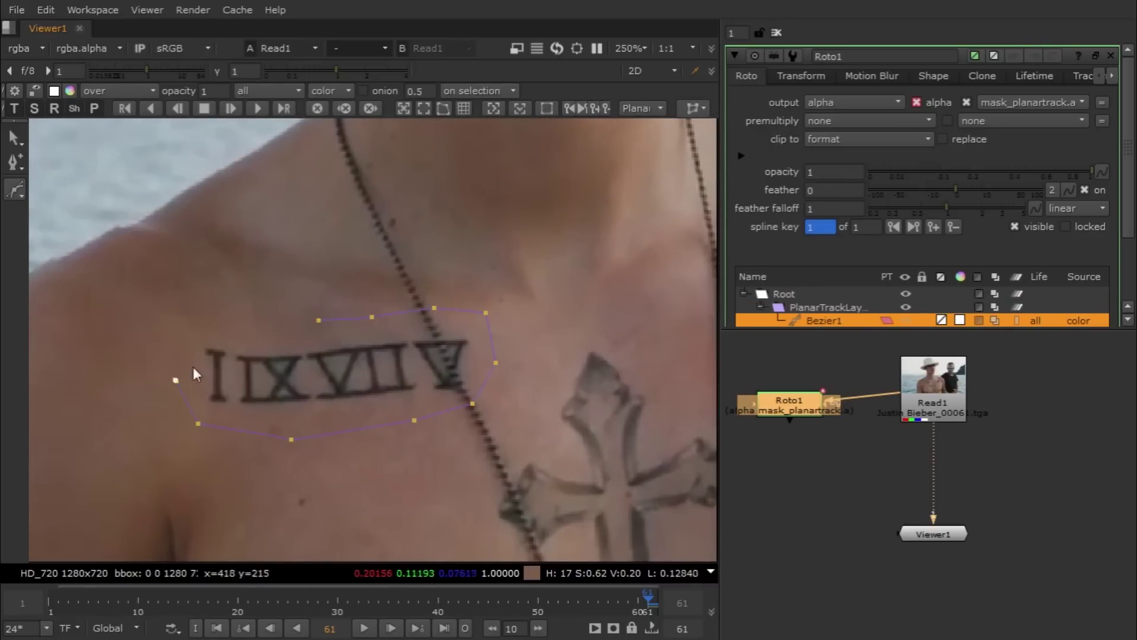
{"action": "left_click", "coordinate": [231, 315]}
{"action": "left_click", "coordinate": [309, 320]}
{"action": "left_click", "coordinate": [318, 320]}
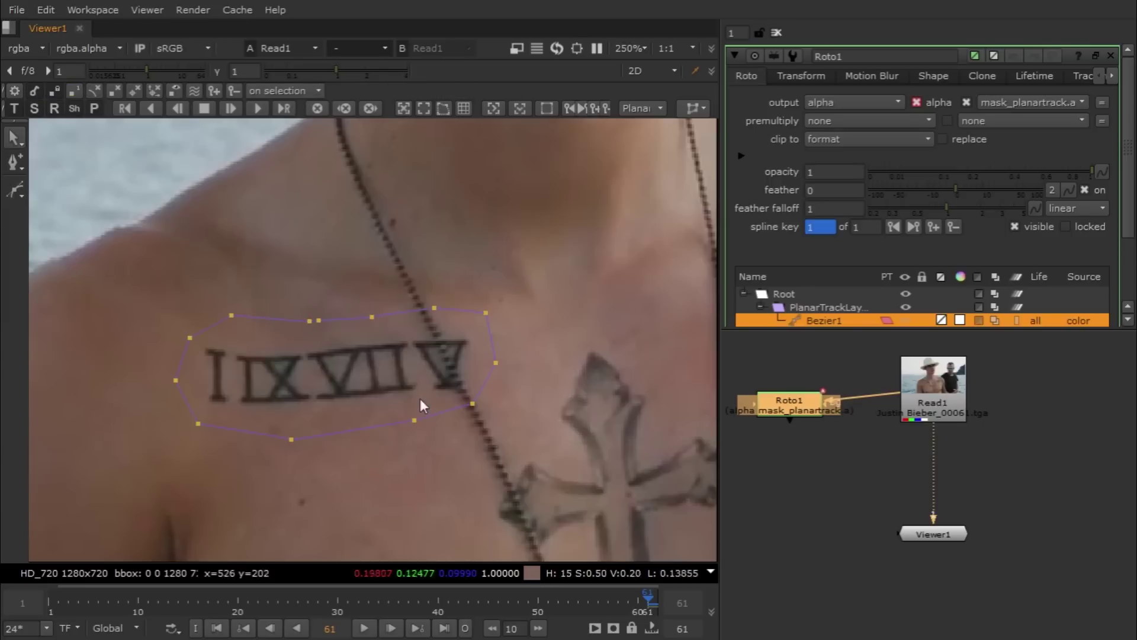
- Set the Roto1 node's clipping to no clip and track the tattoo shape backward from frame 61 to frame 1
{"action": "scroll", "coordinate": [350, 338], "scroll_direction": "down", "scroll_amount": 2}
{"action": "key", "text": "f"}
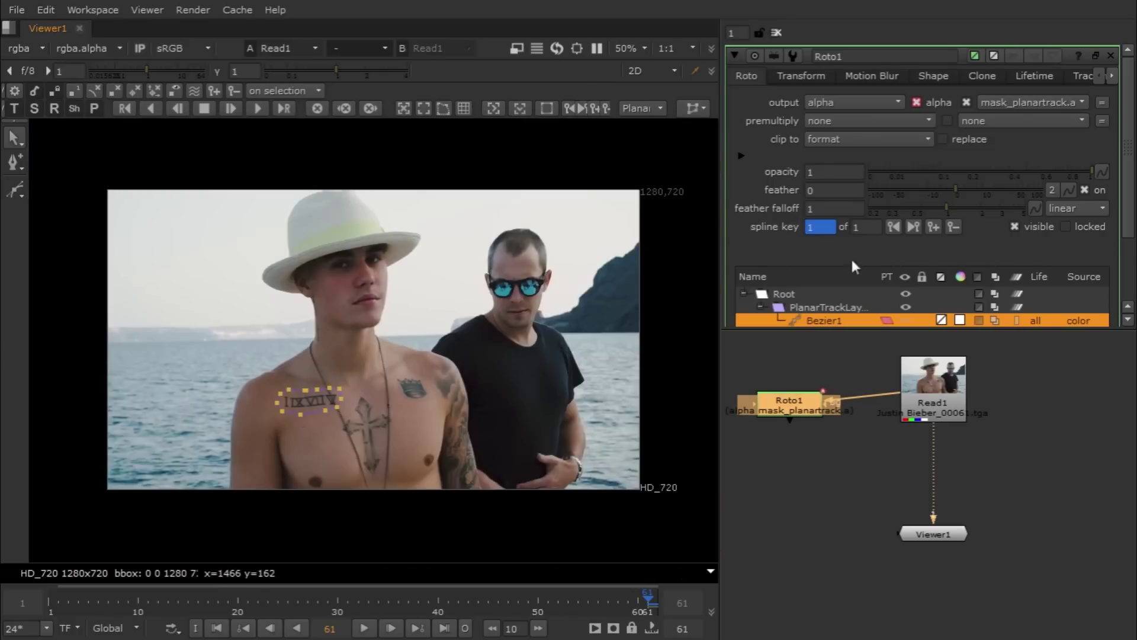
{"action": "left_click", "coordinate": [856, 138]}
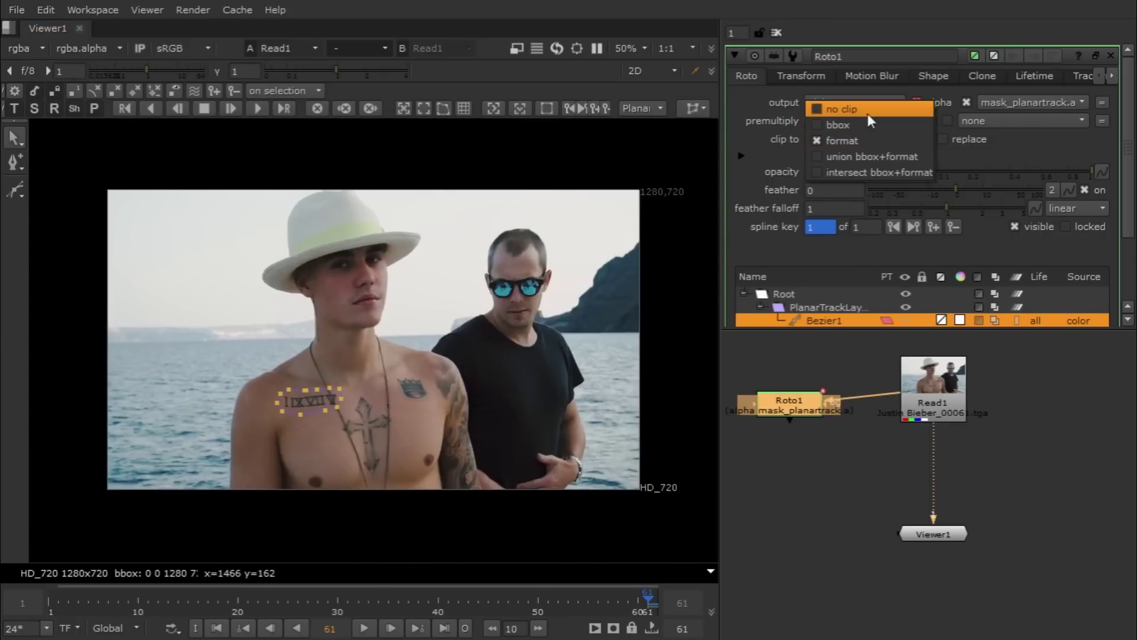
{"action": "left_click", "coordinate": [868, 115]}
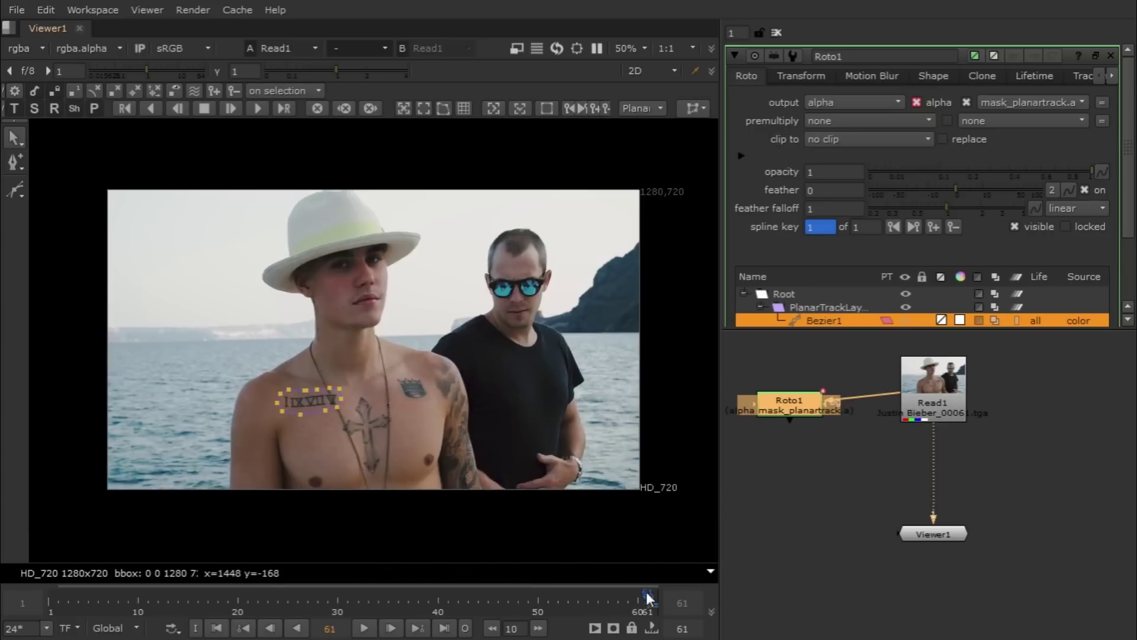
{"action": "left_click", "coordinate": [151, 110]}
{"action": "key", "text": "z"}
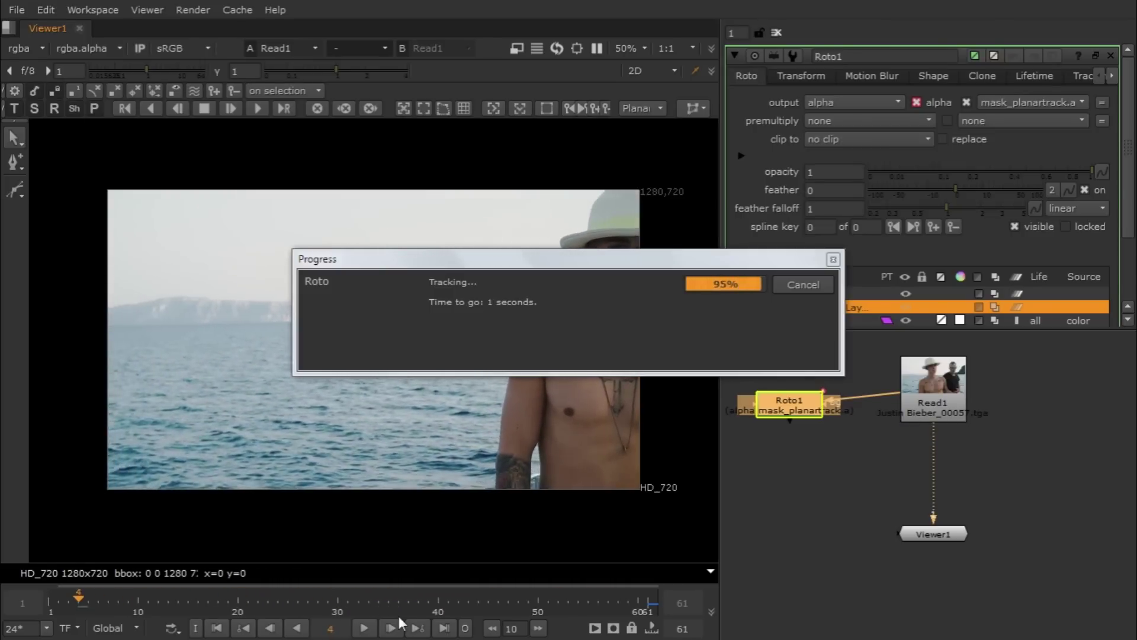
- Disconnect the Roto1 node's background input from the footage and scrub to frame 60 to check the tracked shape
{"action": "left_click_drag", "start_coordinate": [804, 411], "coordinate": [791, 430]}
{"action": "left_click", "coordinate": [869, 415]}
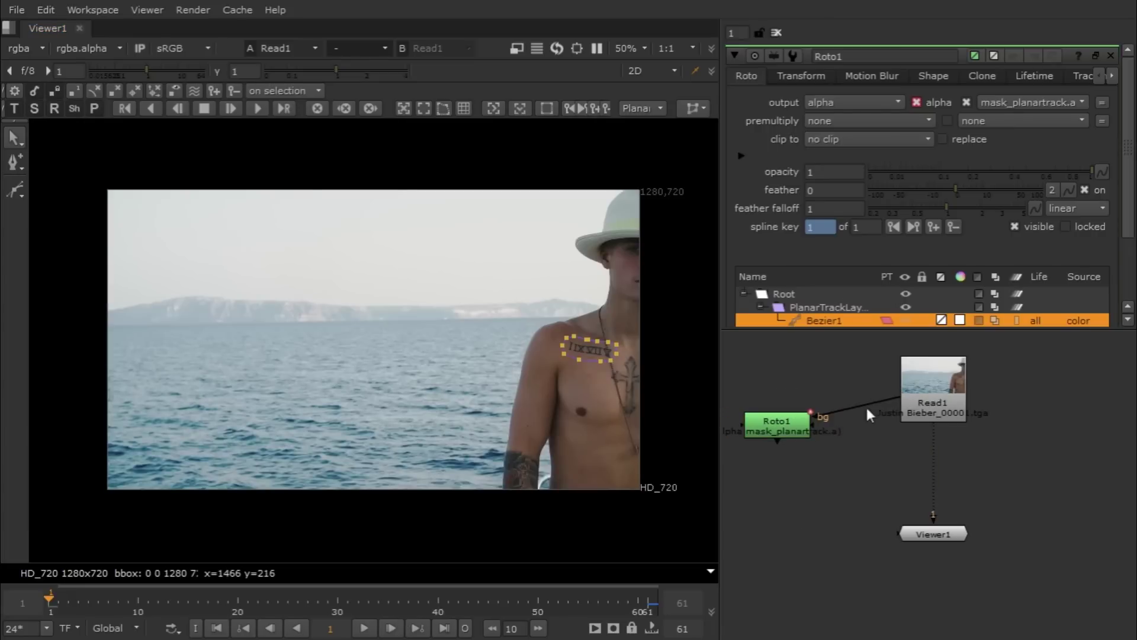
{"action": "left_click_drag", "start_coordinate": [885, 398], "coordinate": [824, 370]}
{"action": "left_click_drag", "start_coordinate": [611, 592], "coordinate": [643, 581]}
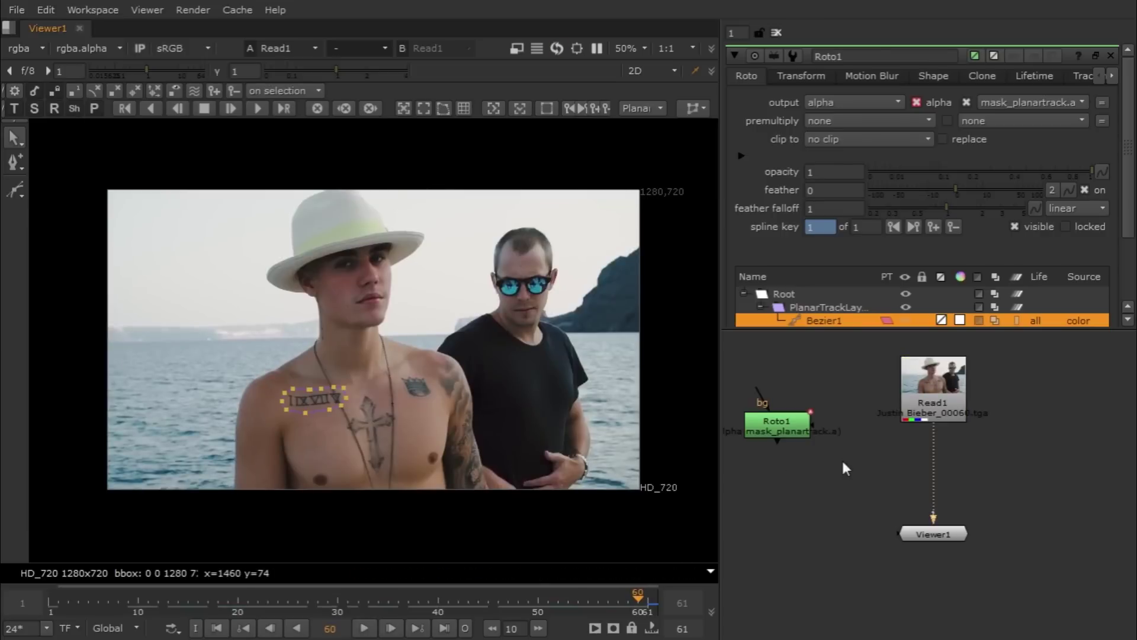
- Reframe the node graph and reposition the Read1 footage node above the viewer node
{"action": "key", "text": "f"}
{"action": "middle_click_drag", "start_coordinate": [925, 475], "coordinate": [885, 471]}
{"action": "left_click_drag", "start_coordinate": [954, 434], "coordinate": [941, 424]}
{"action": "left_click", "coordinate": [854, 517]}
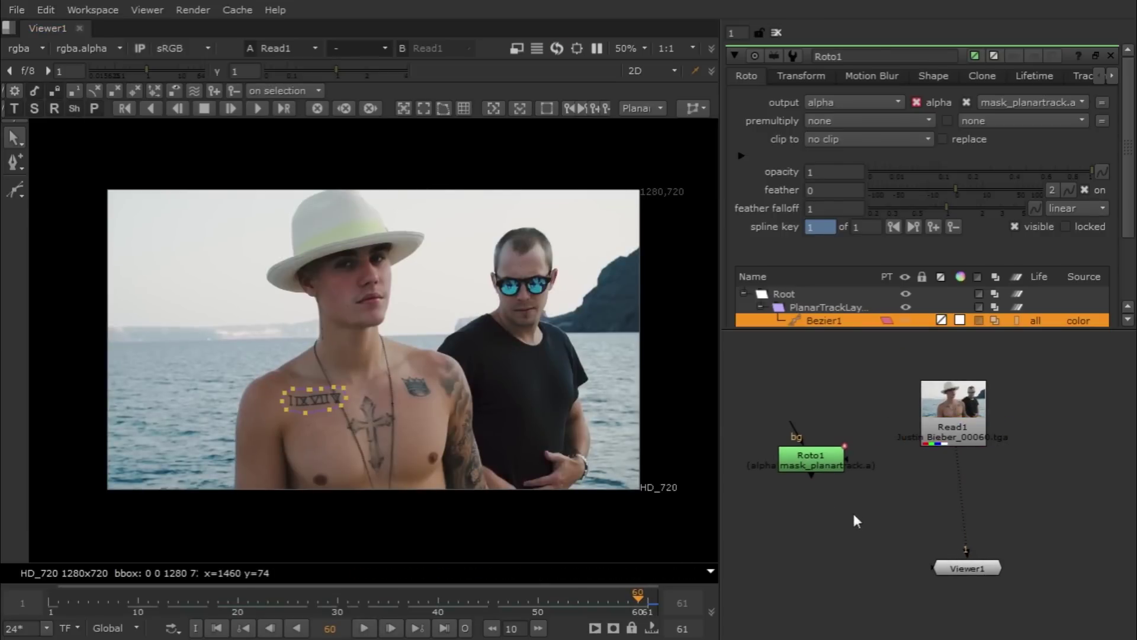
{"action": "key", "text": "Tab"}
{"action": "type", "text": "rot"}
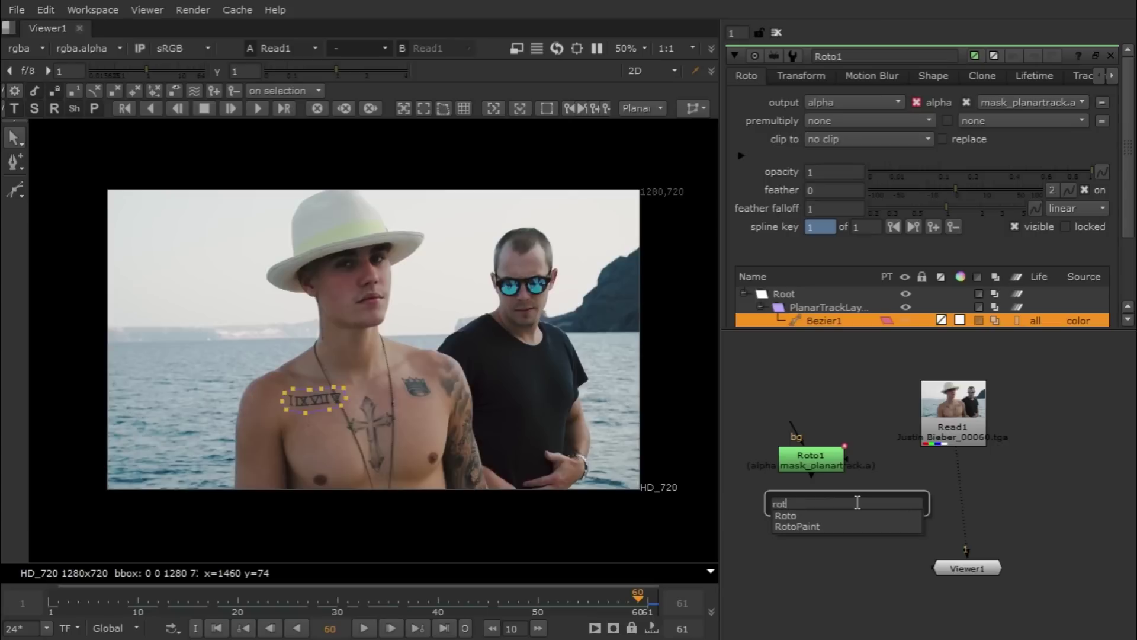
{"action": "left_click", "coordinate": [792, 563]}
{"action": "left_click", "coordinate": [796, 559]}
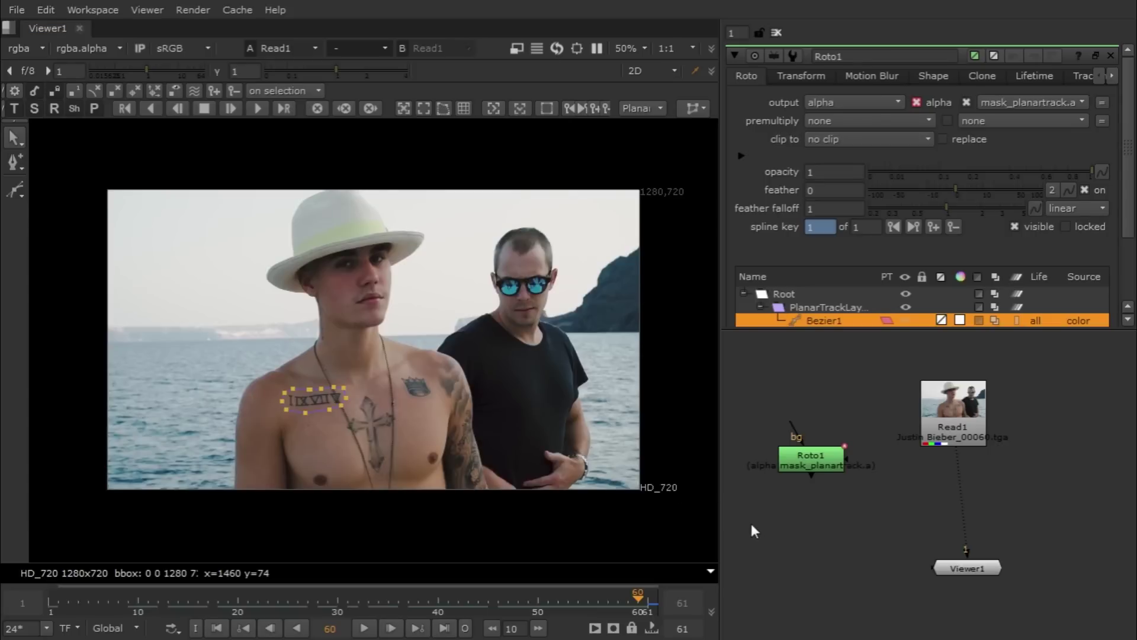
{"action": "key", "text": "alt+Tab"}
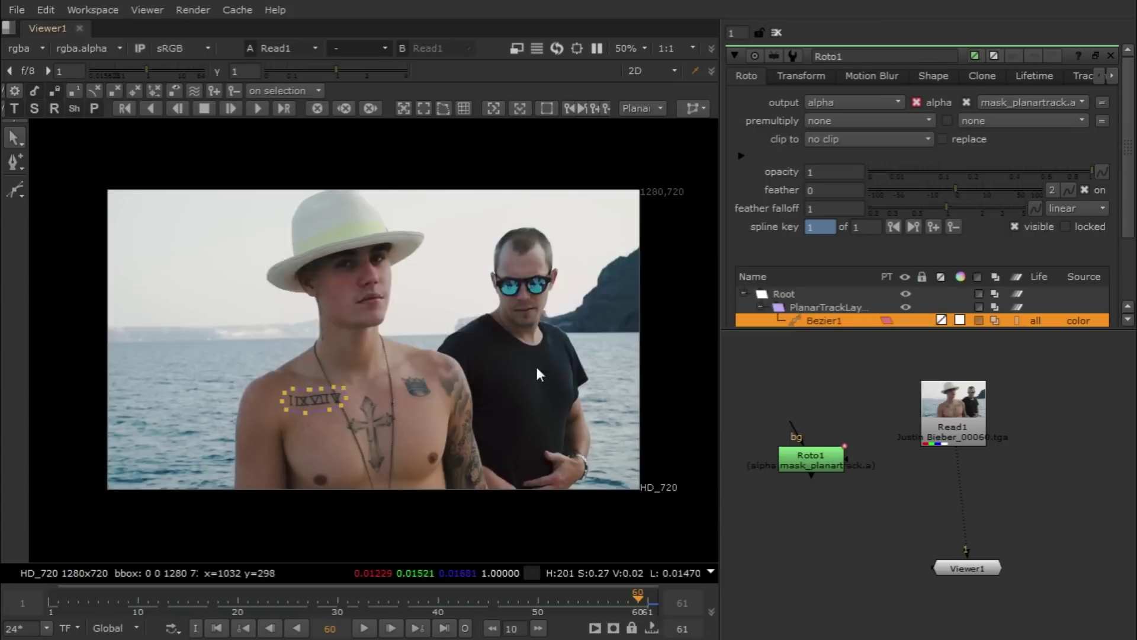
- Switch to the file browser and open frame Justin Bieber_00061 from the Justin Tattoo seq folder in Photoshop
{"action": "key", "text": "alt+Tab"}
{"action": "key", "text": "alt+Tab"}
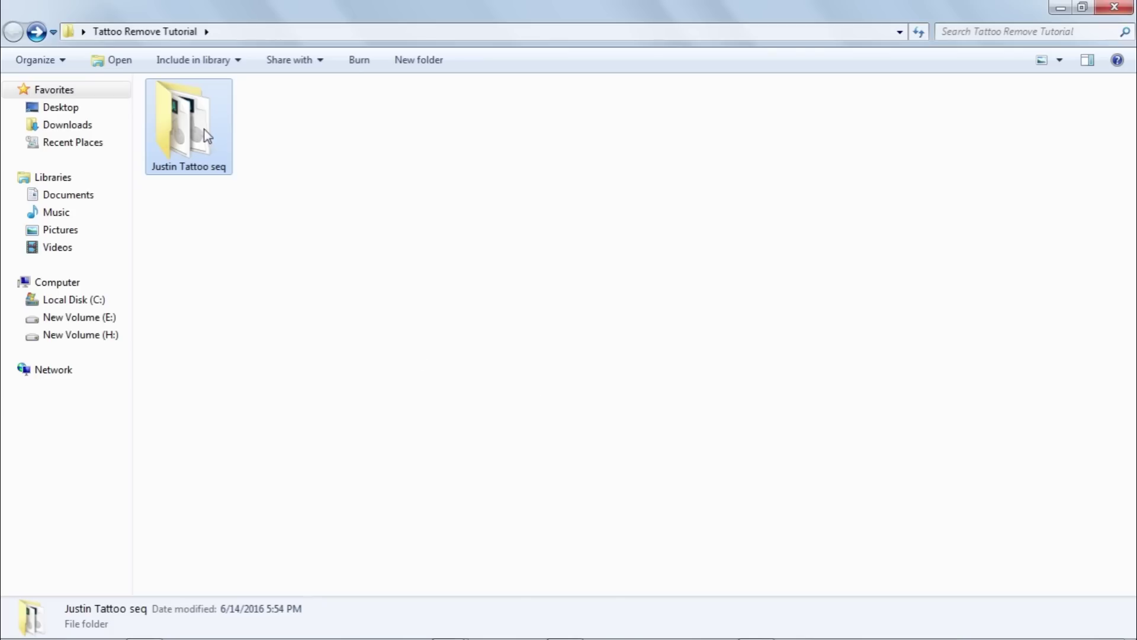
{"action": "double_click", "coordinate": [204, 129]}
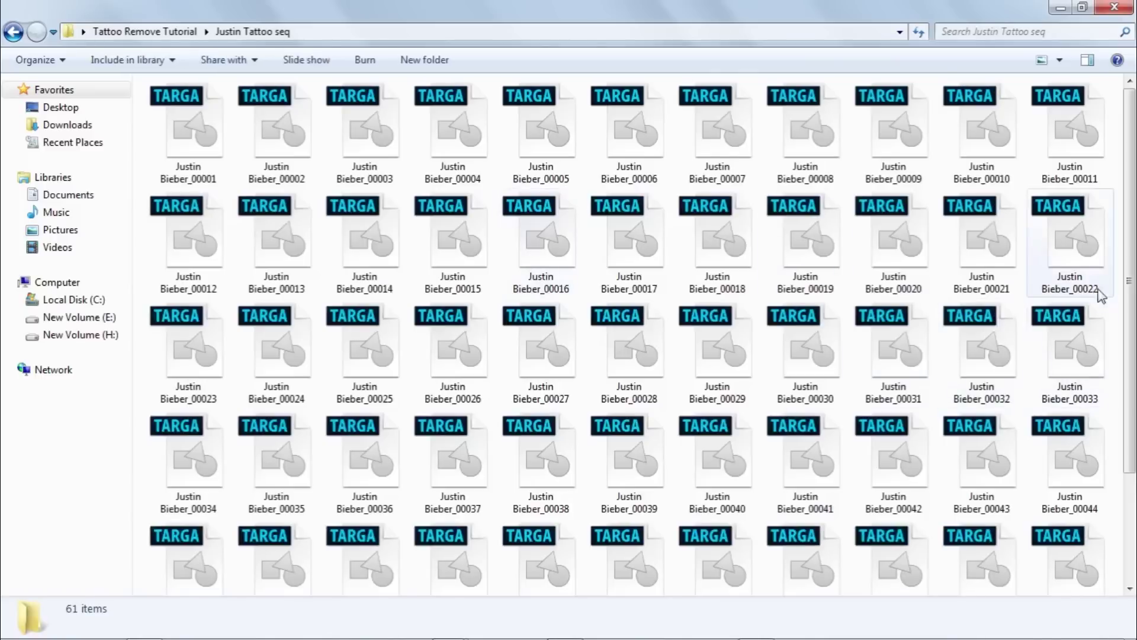
{"action": "scroll", "coordinate": [697, 528], "scroll_direction": "down", "scroll_amount": 3}
{"action": "left_click_drag", "start_coordinate": [632, 536], "coordinate": [556, 554]}
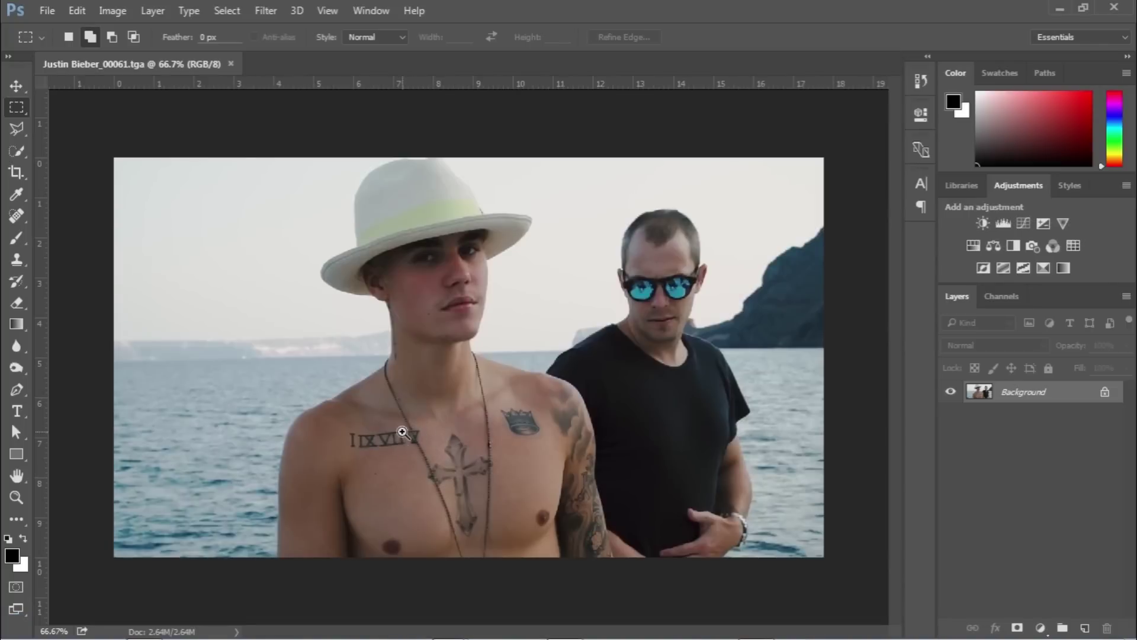
- Clone skin from just above the Roman numeral tattoo over its first numeral with the Clone Stamp tool
{"action": "left_click", "coordinate": [398, 438], "text": "ctrl"}
{"action": "left_click", "coordinate": [405, 442], "text": "ctrl"}
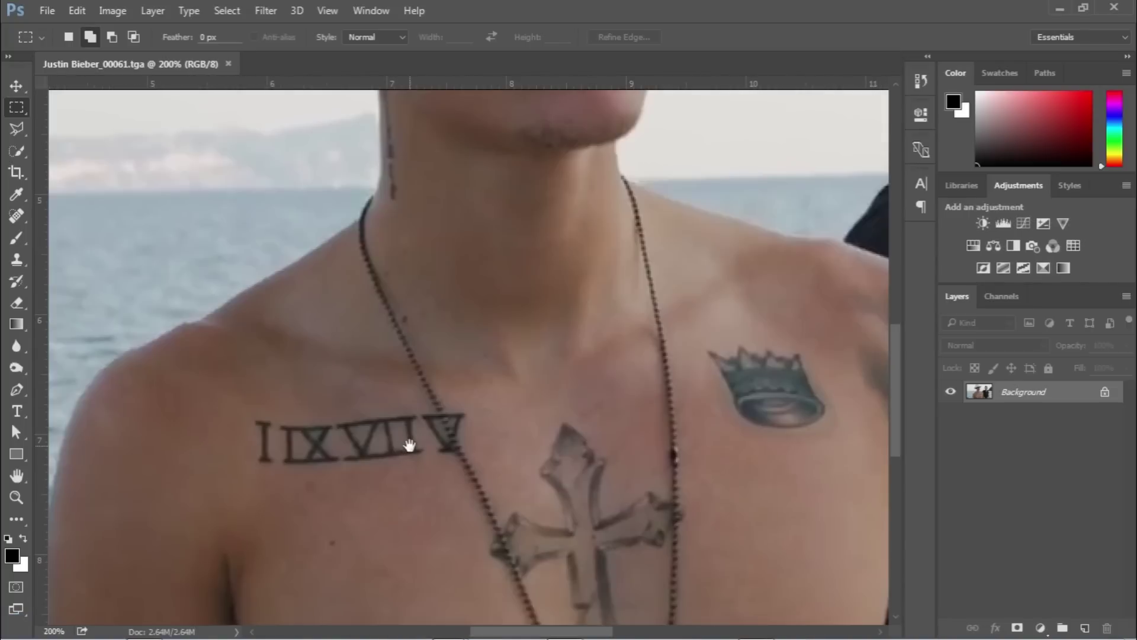
{"action": "left_click", "coordinate": [444, 401], "text": "ctrl"}
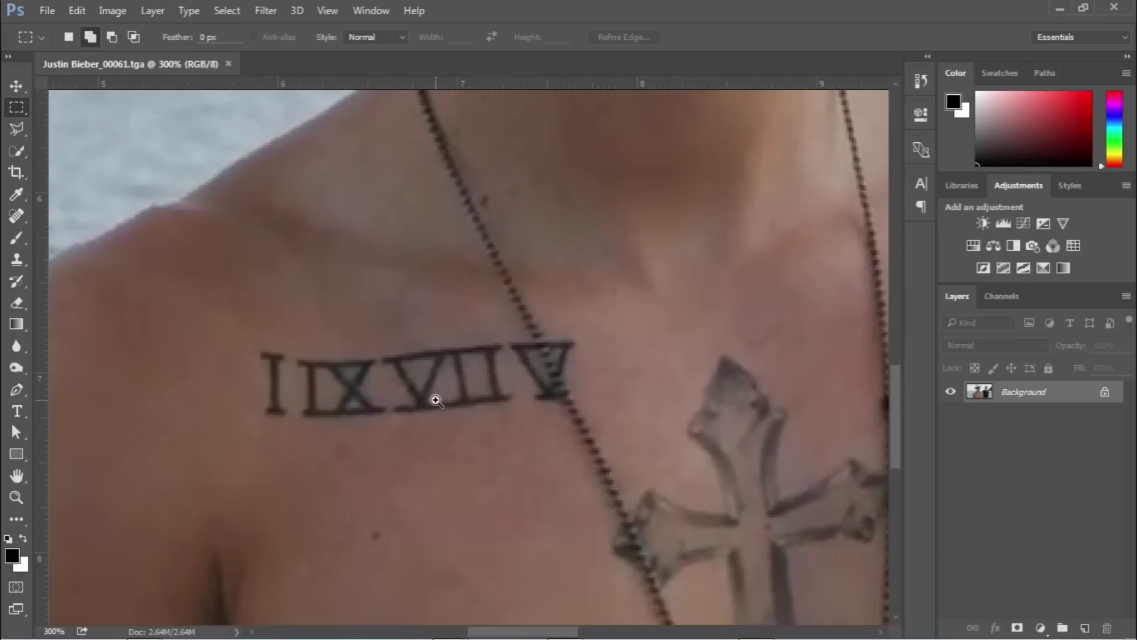
{"action": "left_click", "coordinate": [17, 259]}
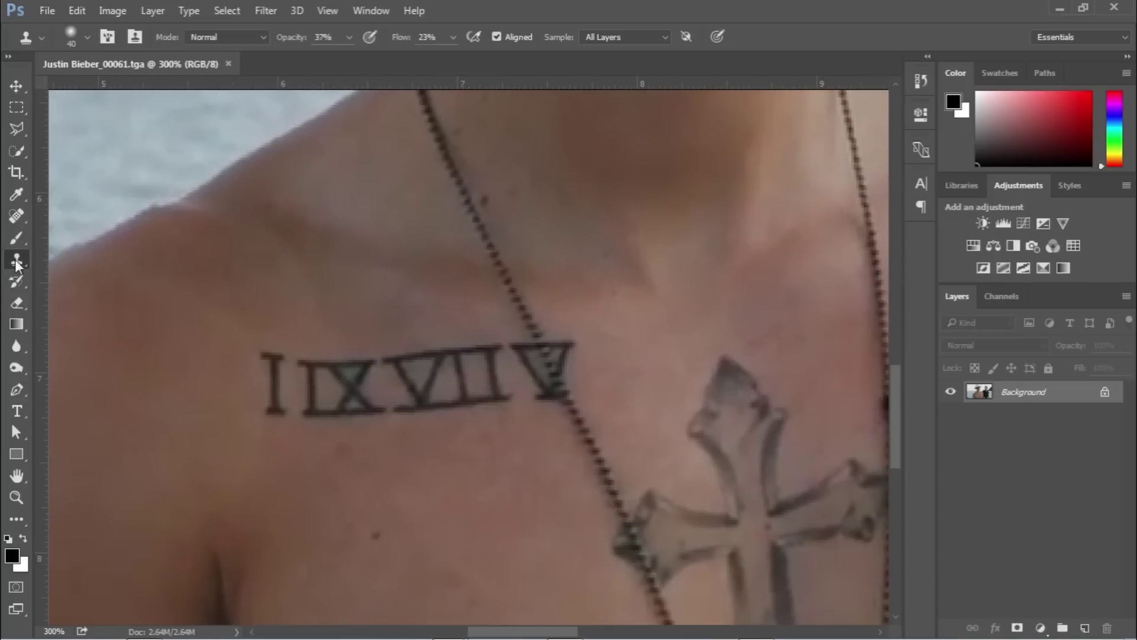
{"action": "left_click", "coordinate": [349, 36]}
{"action": "left_click_drag", "start_coordinate": [353, 58], "coordinate": [373, 59]}
{"action": "left_click", "coordinate": [267, 325], "text": "alt"}
{"action": "left_click_drag", "start_coordinate": [275, 357], "coordinate": [288, 408]}
- Set the Clone Stamp to 60% opacity and 50% flow and cover the middle numerals with skin from above
{"action": "left_click", "coordinate": [349, 37]}
{"action": "left_click_drag", "start_coordinate": [353, 58], "coordinate": [369, 58]}
{"action": "left_click", "coordinate": [453, 36]}
{"action": "left_click_drag", "start_coordinate": [452, 58], "coordinate": [475, 58]}
{"action": "left_click", "coordinate": [349, 36]}
{"action": "left_click", "coordinate": [321, 316], "text": "alt"}
{"action": "key", "text": "bracketleft"}
{"action": "key", "text": "bracketleft"}
{"action": "key", "text": "bracketleft"}
{"action": "mouse_move", "coordinate": [320, 373]}
{"action": "left_mouse_down"}
{"action": "mouse_move", "coordinate": [391, 376]}
{"action": "mouse_move", "coordinate": [419, 363]}
{"action": "left_mouse_up"}
- Clone skin from below the tattoo over the remaining traces of the middle numerals, up to the final V
{"action": "left_click", "coordinate": [333, 457], "text": "alt"}
{"action": "mouse_move", "coordinate": [314, 411]}
{"action": "left_mouse_down"}
{"action": "mouse_move", "coordinate": [493, 388]}
{"action": "mouse_move", "coordinate": [484, 354]}
{"action": "left_mouse_up"}
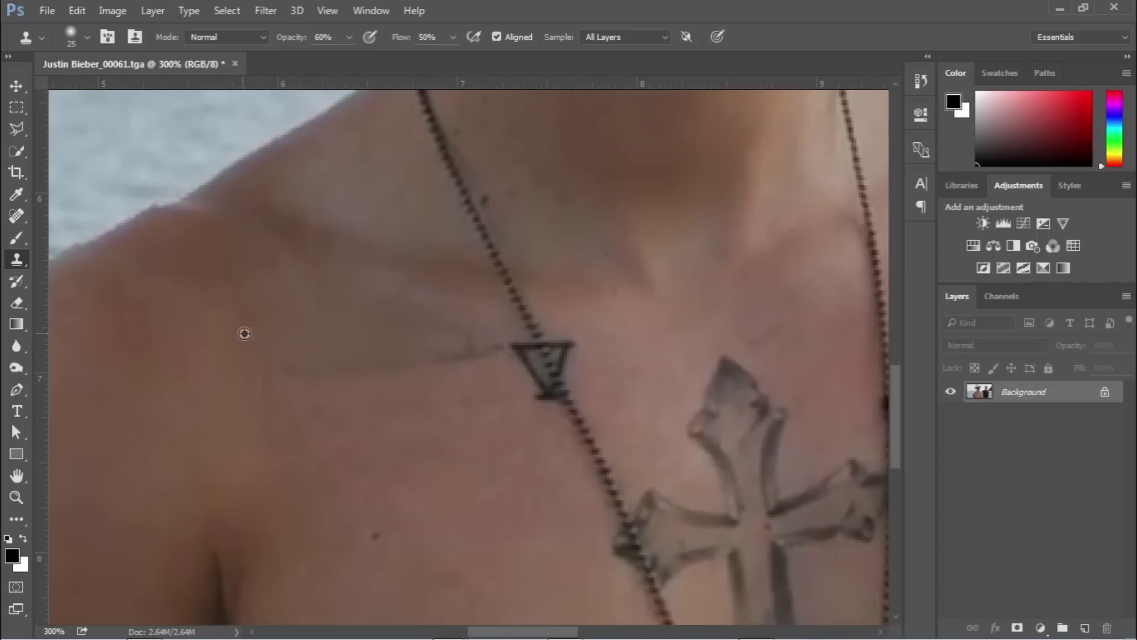
{"action": "left_click", "coordinate": [317, 430], "text": "alt"}
{"action": "left_click_drag", "start_coordinate": [349, 380], "coordinate": [446, 363]}
{"action": "mouse_move", "coordinate": [515, 349]}
{"action": "left_mouse_down"}
{"action": "mouse_move", "coordinate": [536, 363]}
{"action": "mouse_move", "coordinate": [565, 344]}
{"action": "mouse_move", "coordinate": [505, 374]}
{"action": "left_mouse_up"}
{"action": "key", "text": "ctrl+z"}
{"action": "left_click", "coordinate": [626, 316], "text": "alt"}
{"action": "key", "text": "ctrl+z"}
{"action": "key", "text": "ctrl+z"}
- Reduce the Clone Stamp brush to size 9 and clone skin over the parts of the V beside the necklace chain
{"action": "key", "text": "bracketleft"}
{"action": "key", "text": "bracketleft"}
{"action": "key", "text": "bracketleft"}
{"action": "key", "text": "bracketleft"}
{"action": "key", "text": "ctrl+plus"}
{"action": "key", "text": "ctrl+plus"}
{"action": "key", "text": "ctrl+plus"}
{"action": "mouse_move", "coordinate": [612, 378]}
{"action": "left_mouse_down"}
{"action": "mouse_move", "coordinate": [521, 375]}
{"action": "mouse_move", "coordinate": [434, 323]}
{"action": "mouse_move", "coordinate": [496, 394]}
{"action": "left_mouse_up"}
- Raise the Clone Stamp opacity to 76% and clone away the rest of the V around the necklace chain
{"action": "left_click", "coordinate": [415, 355], "text": "alt"}
{"action": "left_click", "coordinate": [349, 37]}
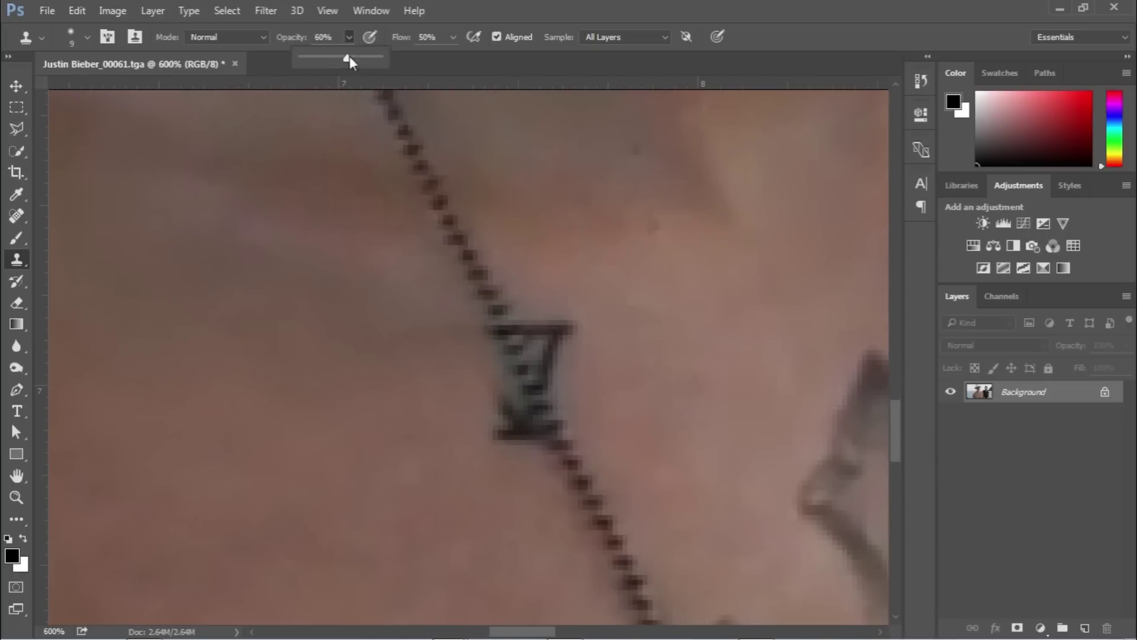
{"action": "left_click_drag", "start_coordinate": [350, 61], "coordinate": [363, 61]}
{"action": "mouse_move", "coordinate": [502, 398]}
{"action": "left_mouse_down"}
{"action": "mouse_move", "coordinate": [536, 433]}
{"action": "mouse_move", "coordinate": [495, 363]}
{"action": "mouse_move", "coordinate": [528, 325]}
{"action": "mouse_move", "coordinate": [516, 269]}
{"action": "left_mouse_up"}
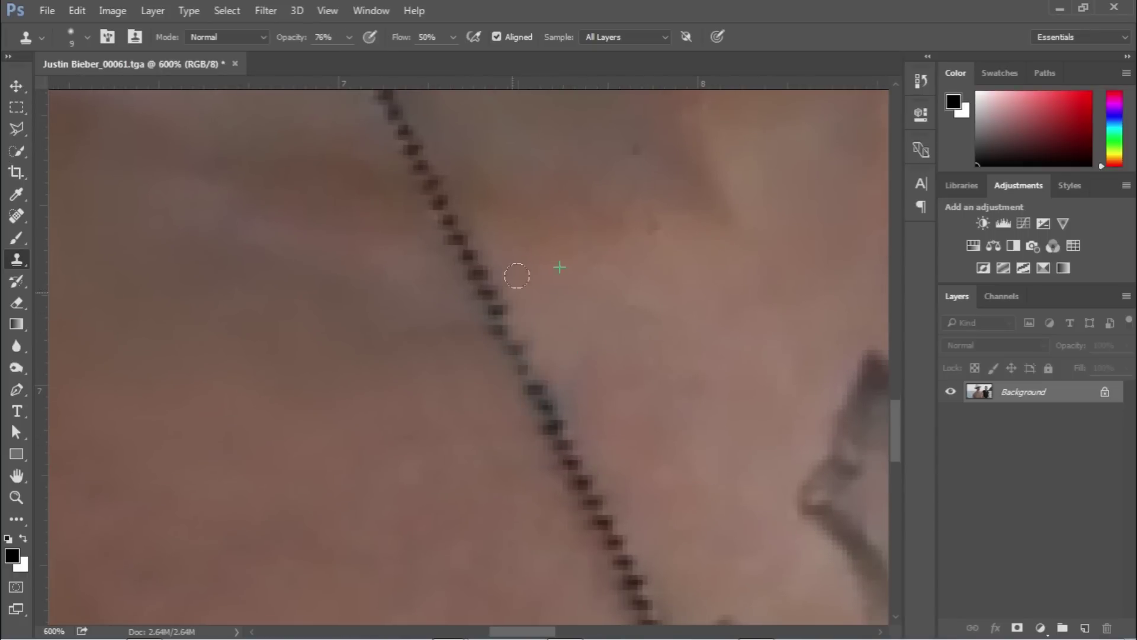
- Set the Clone Stamp to size 50, 39% opacity and 23% flow and blend the cloned chest area
{"action": "left_click", "coordinate": [459, 359], "text": "ctrl+alt"}
{"action": "left_click", "coordinate": [459, 359], "text": "alt"}
{"action": "left_click", "coordinate": [460, 359], "text": "alt"}
{"action": "left_click", "coordinate": [350, 38]}
{"action": "left_click_drag", "start_coordinate": [350, 60], "coordinate": [319, 60]}
{"action": "left_click", "coordinate": [453, 37]}
{"action": "left_click_drag", "start_coordinate": [453, 59], "coordinate": [431, 59]}
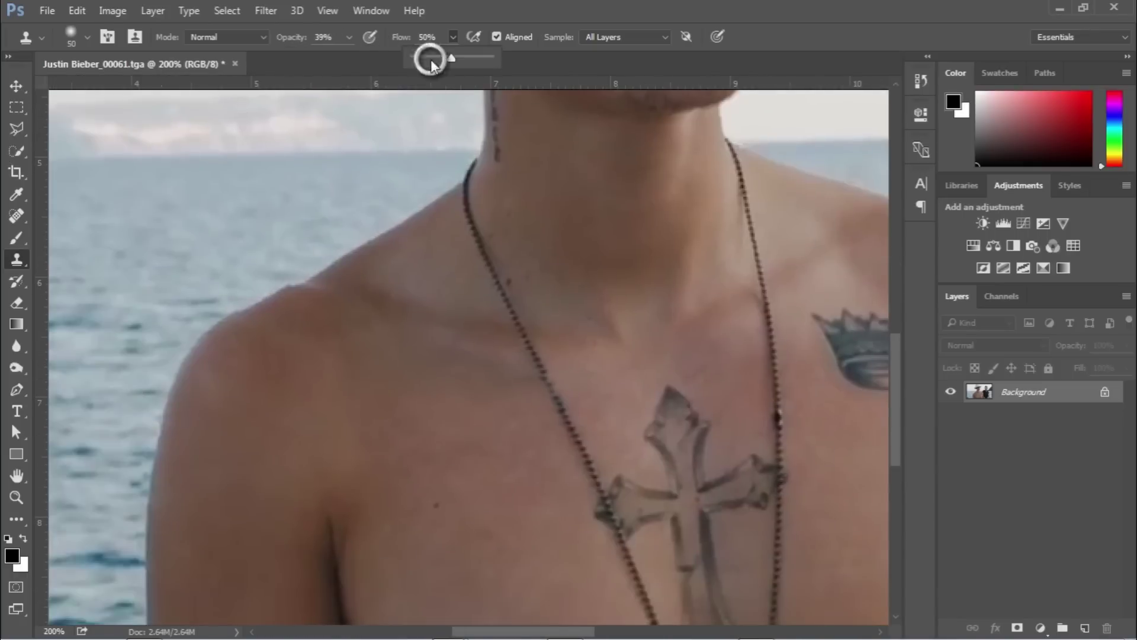
{"action": "left_click", "coordinate": [424, 438]}
{"action": "key", "text": "bracketright"}
{"action": "key", "text": "bracketright"}
{"action": "key", "text": "bracketright"}
{"action": "key", "text": "bracketright"}
{"action": "key", "text": "bracketright"}
{"action": "key", "text": "bracketright"}
{"action": "key", "text": "bracketright"}
{"action": "key", "text": "bracketright"}
{"action": "key", "text": "bracketright"}
{"action": "key", "text": "ctrl+0"}
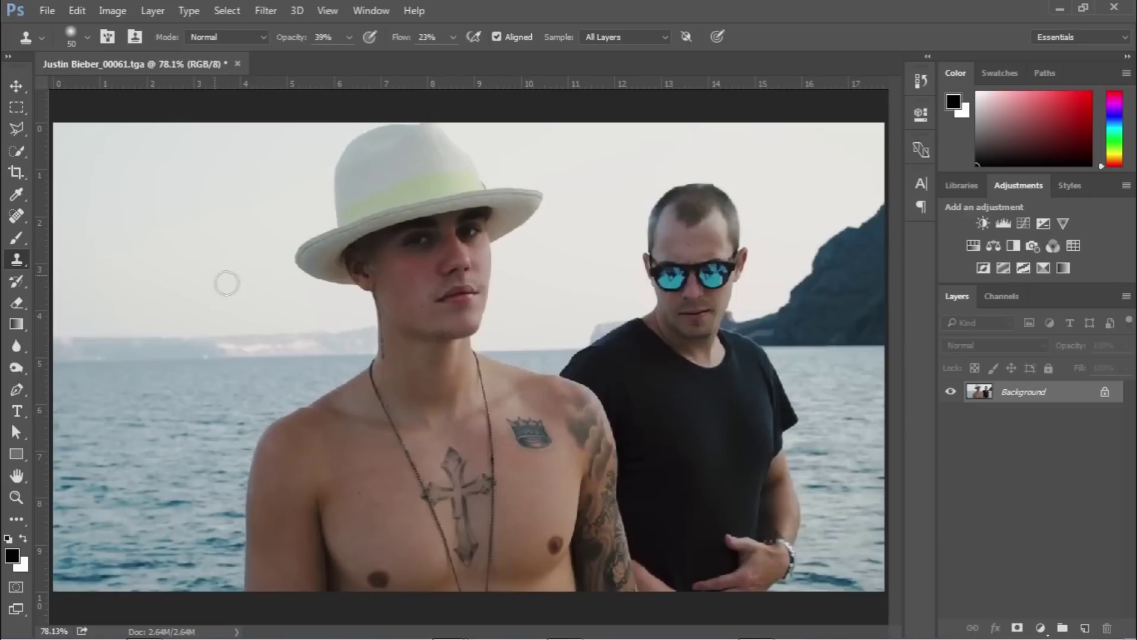
- Save the retouched frame as a 32 bits/pixel Targa file named clean plate in the Tattoo Remove Tutorial folder
{"action": "left_click", "coordinate": [47, 11]}
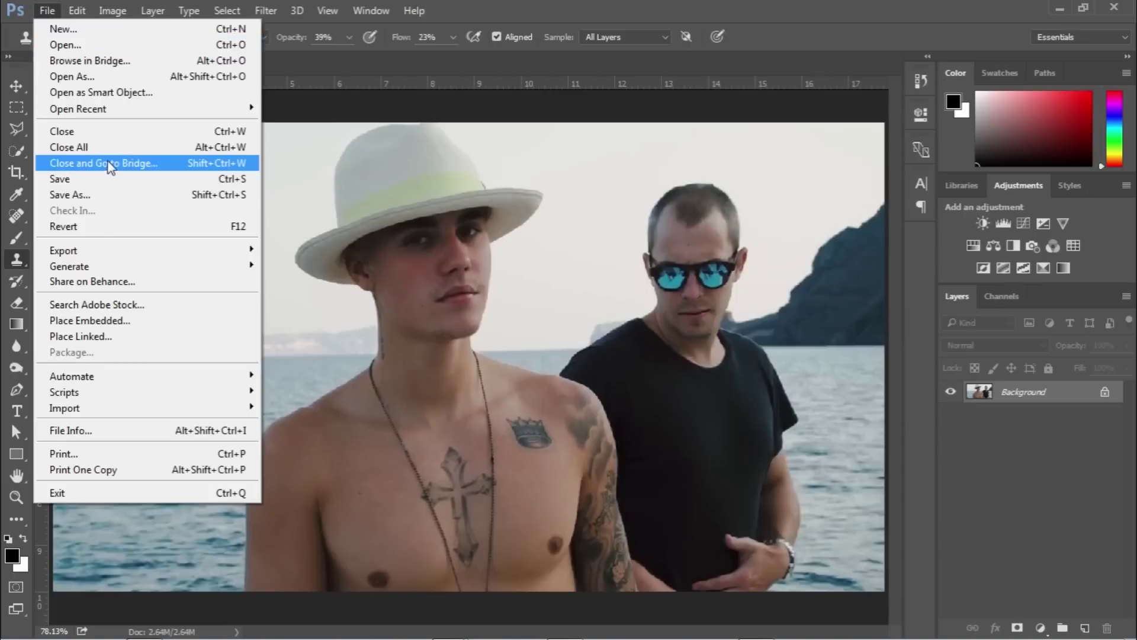
{"action": "left_click", "coordinate": [116, 195]}
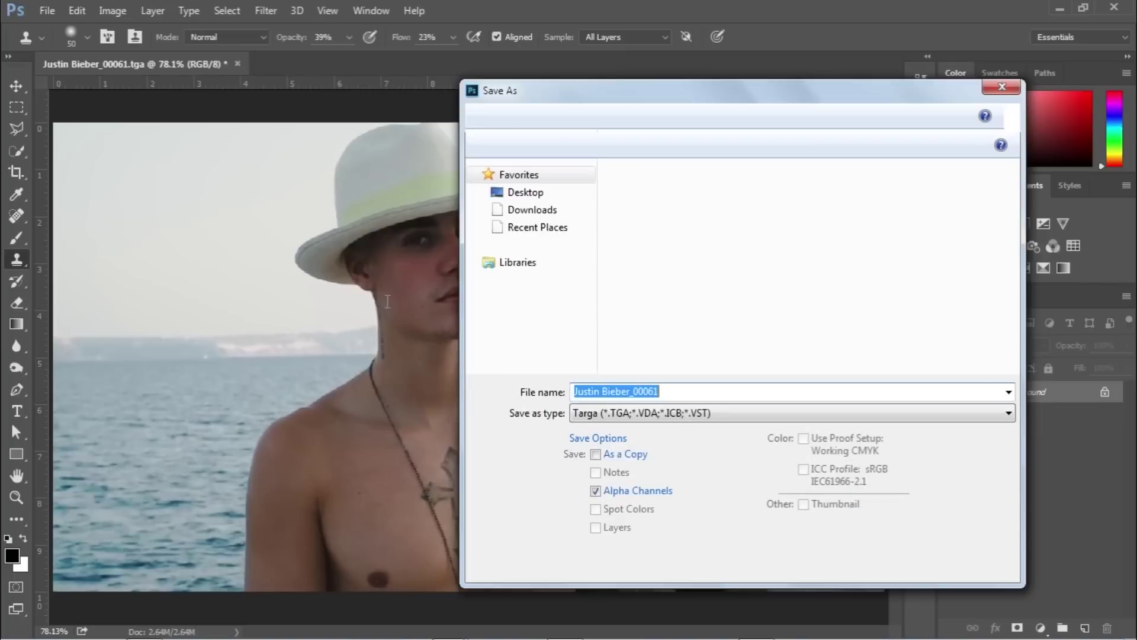
{"action": "left_click", "coordinate": [616, 116]}
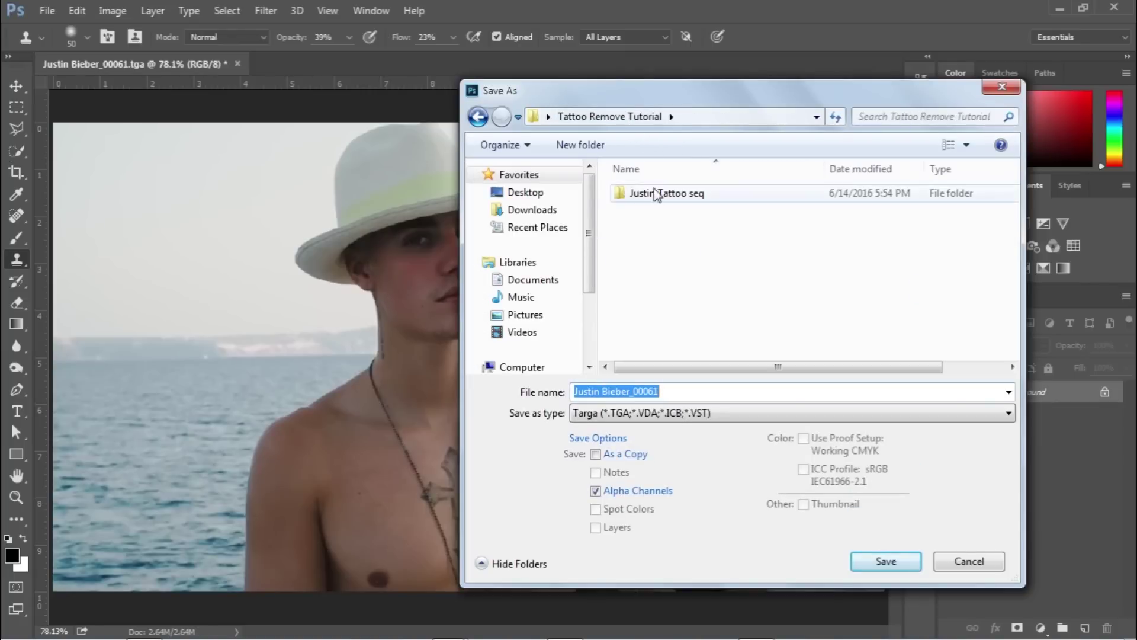
{"action": "type", "text": "clean plate"}
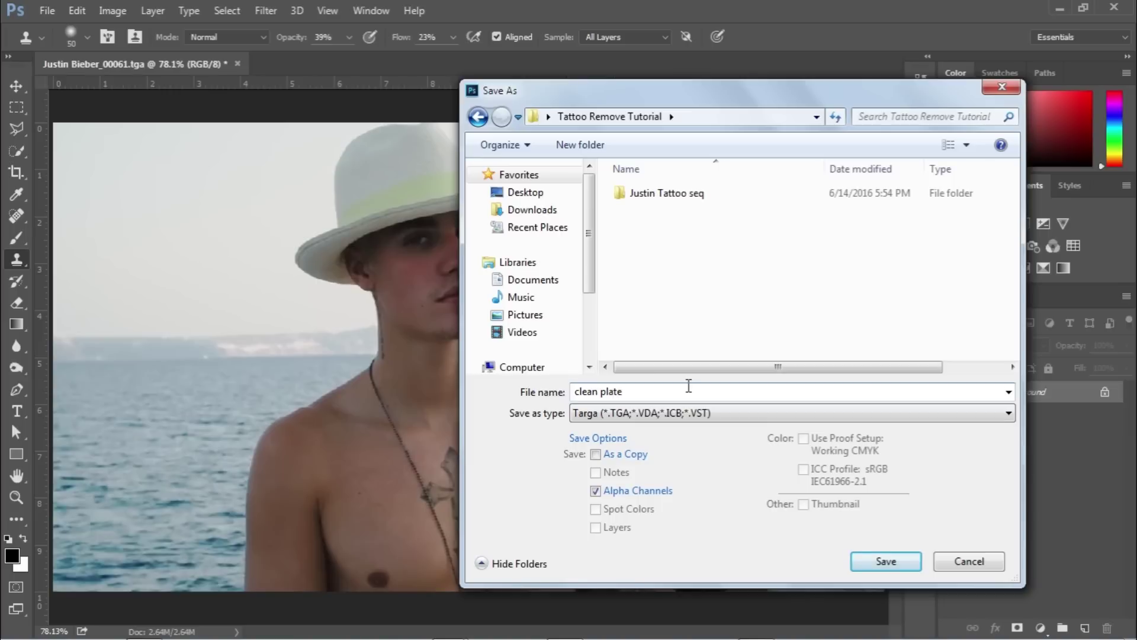
{"action": "left_click", "coordinate": [888, 564]}
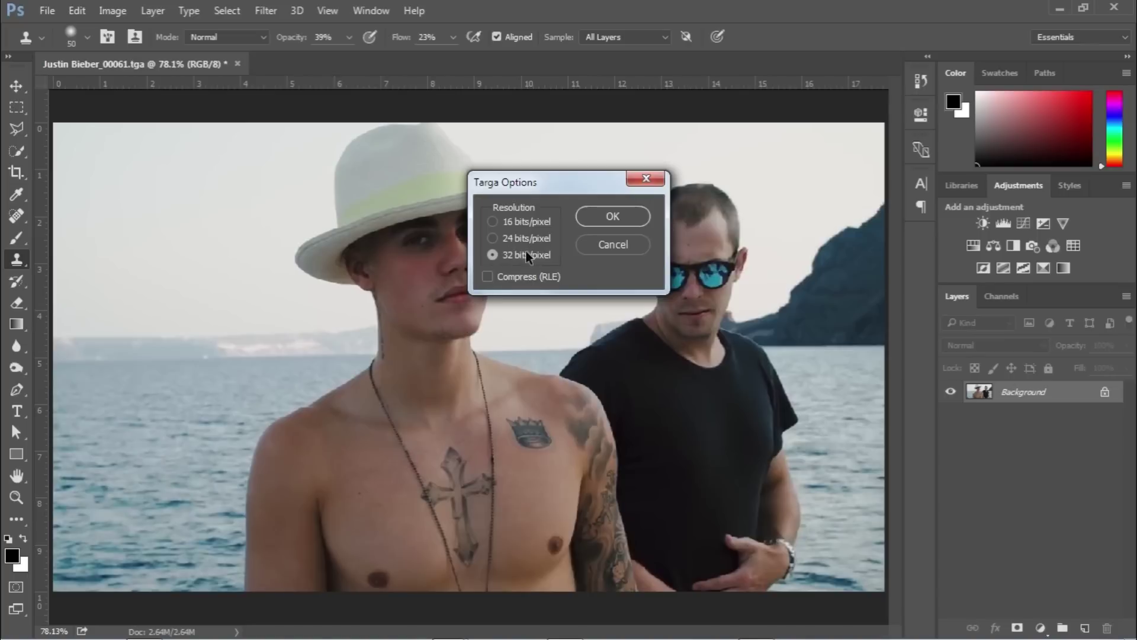
{"action": "left_click", "coordinate": [610, 216]}
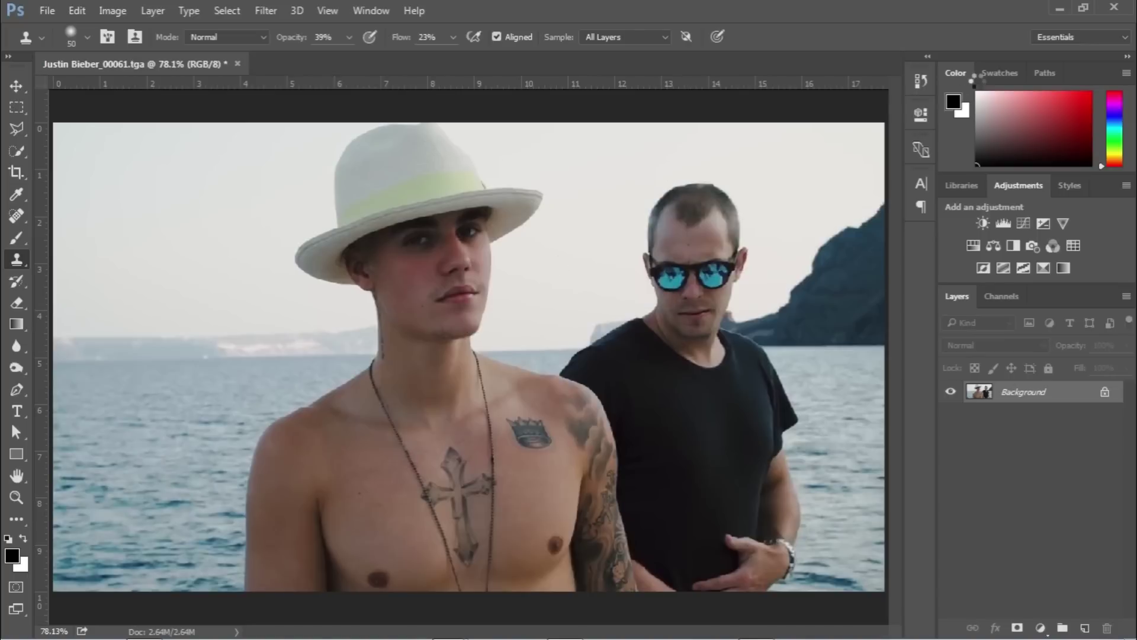
- Bring the clean plate Targa file from the Tattoo Remove Tutorial folder into Nuke's node graph
{"action": "left_click", "coordinate": [1060, 8]}
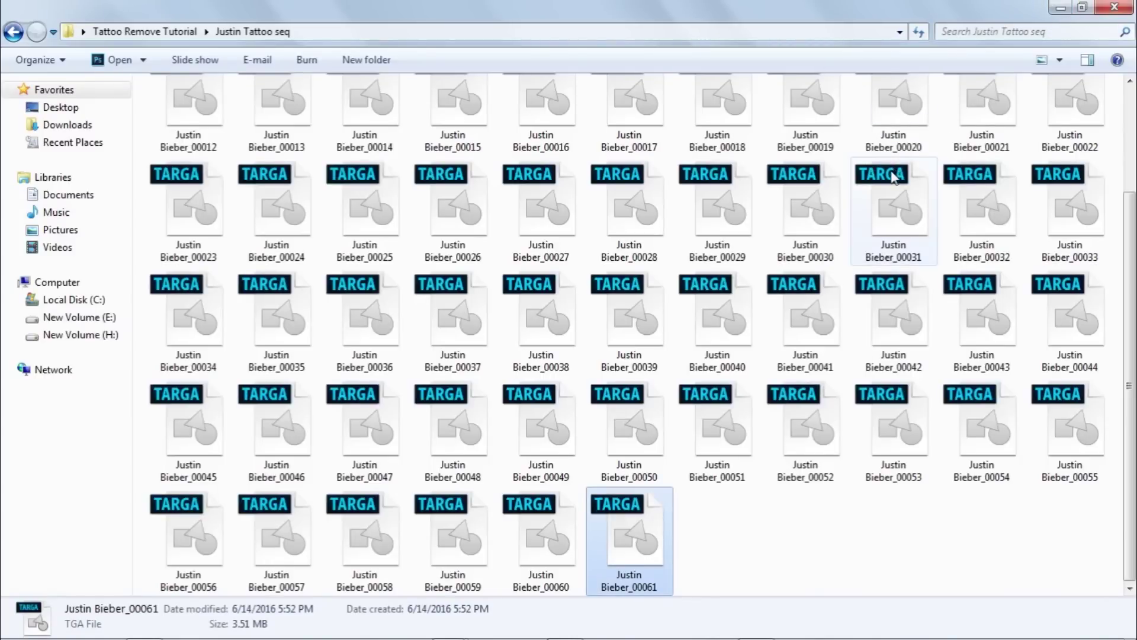
{"action": "key", "text": "BackSpace"}
{"action": "left_click", "coordinate": [278, 124]}
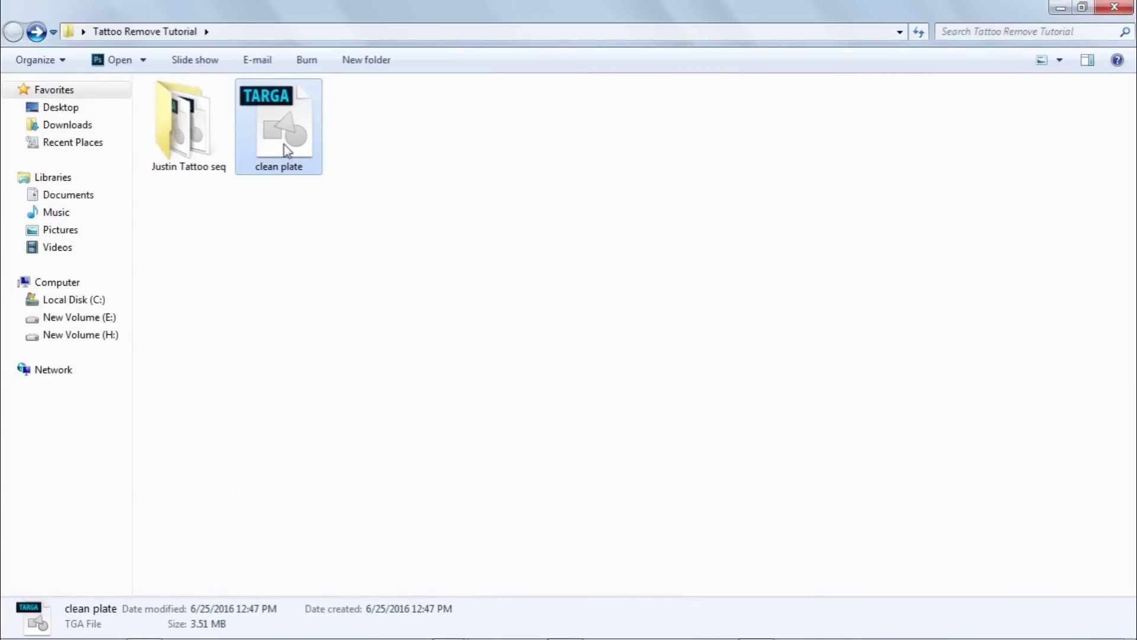
{"action": "left_click_drag", "start_coordinate": [284, 158], "coordinate": [840, 405]}
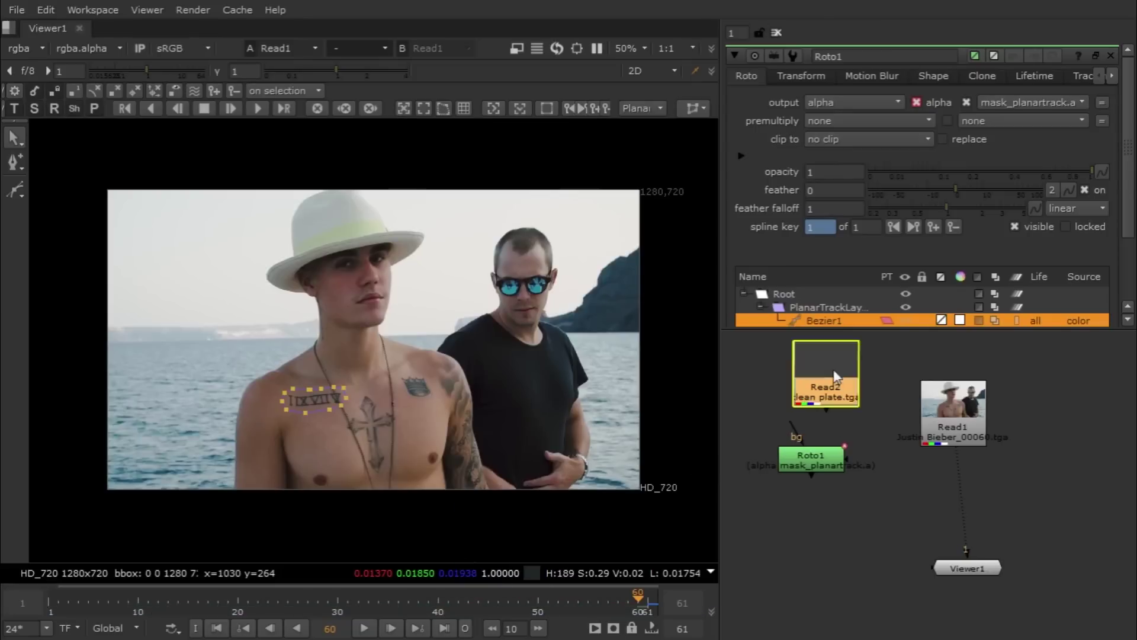
- Compare the clean plate with the original footage at frame 61 by alternating the viewer between both Read nodes
{"action": "key", "text": "1"}
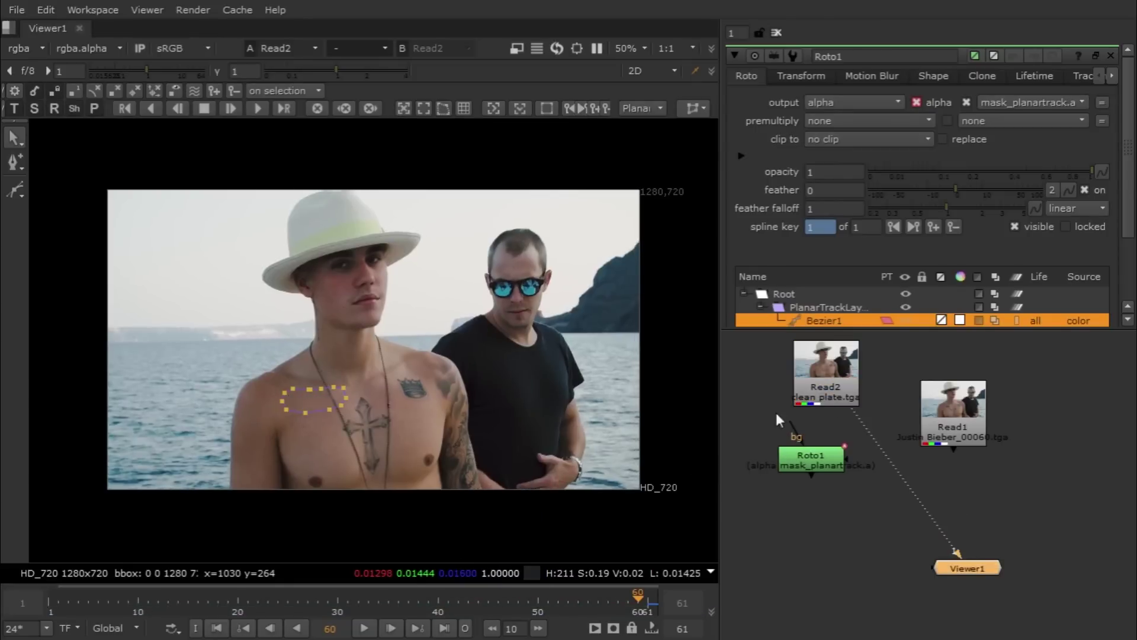
{"action": "left_click_drag", "start_coordinate": [929, 441], "coordinate": [927, 441]}
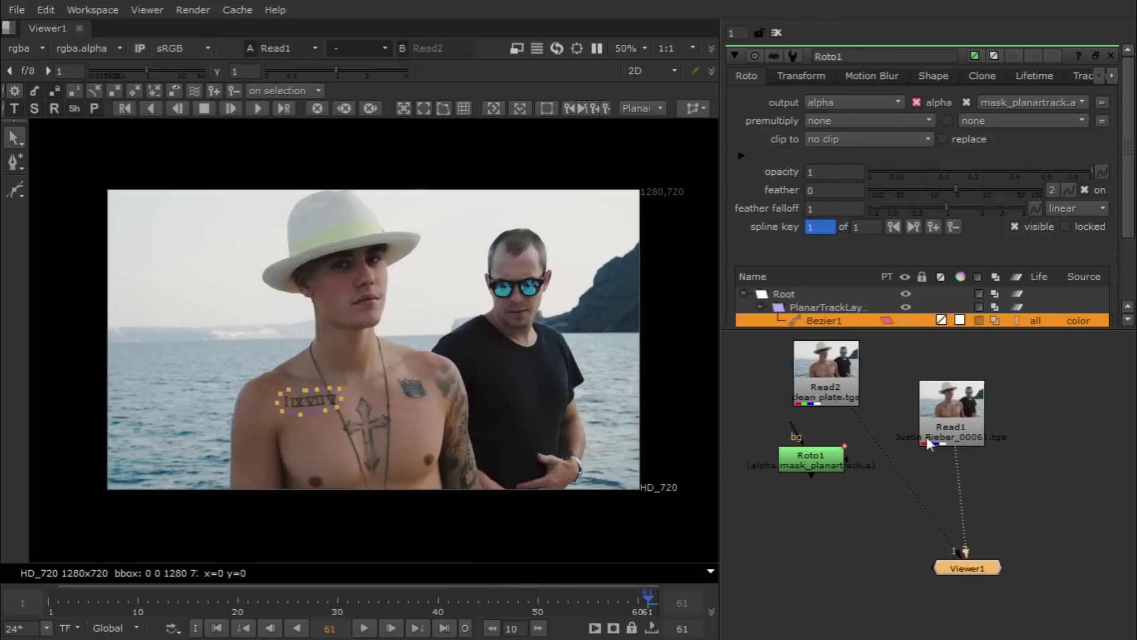
{"action": "key", "text": "2"}
{"action": "key", "text": "2"}
{"action": "key", "text": "1"}
{"action": "key", "text": "2"}
{"action": "key", "text": "1"}
{"action": "left_click", "coordinate": [866, 523]}
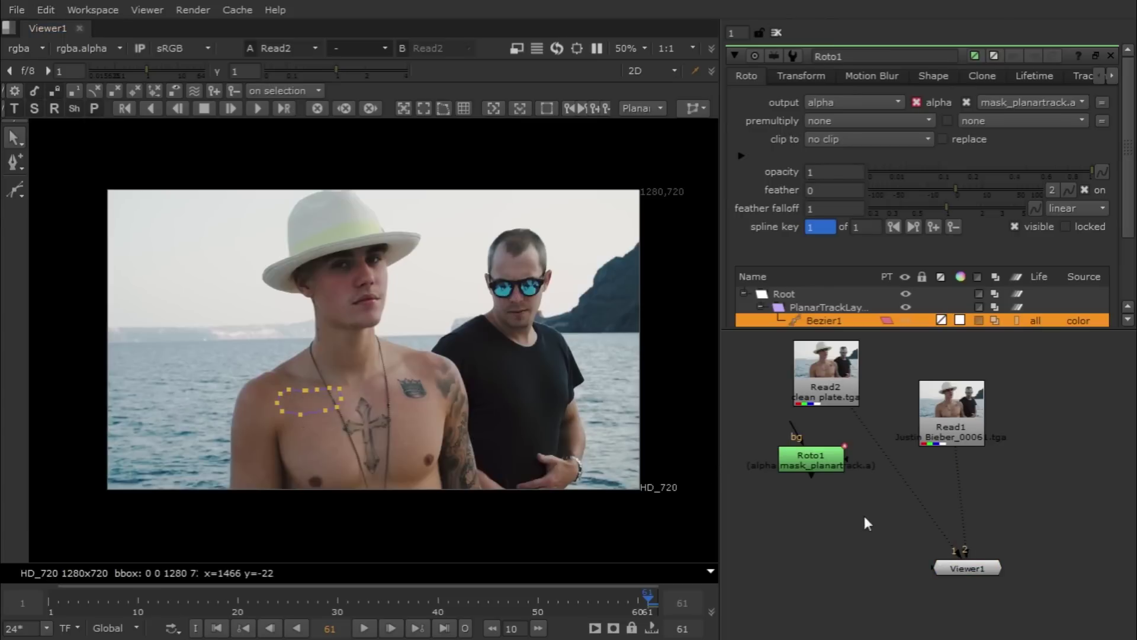
- Examine the Roman numeral area up close, alternating the viewer between the clean plate and the original footage
{"action": "double_click", "coordinate": [974, 417]}
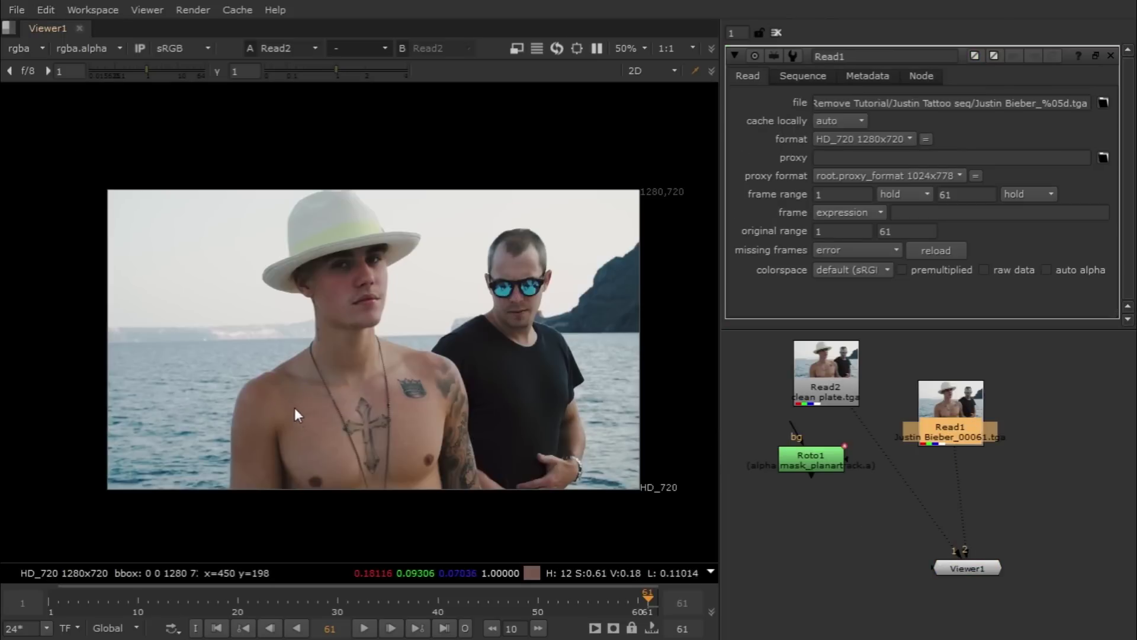
{"action": "scroll", "coordinate": [295, 413], "scroll_direction": "up", "scroll_amount": 8}
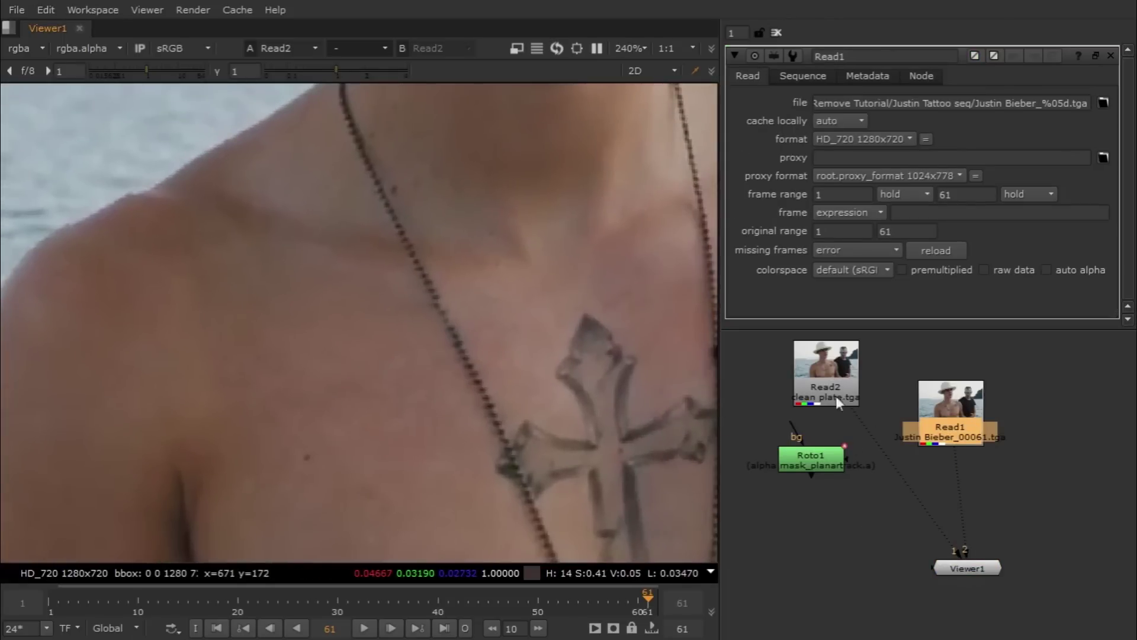
{"action": "key", "text": "1"}
{"action": "key", "text": "2"}
{"action": "key", "text": "1"}
{"action": "key", "text": "2"}
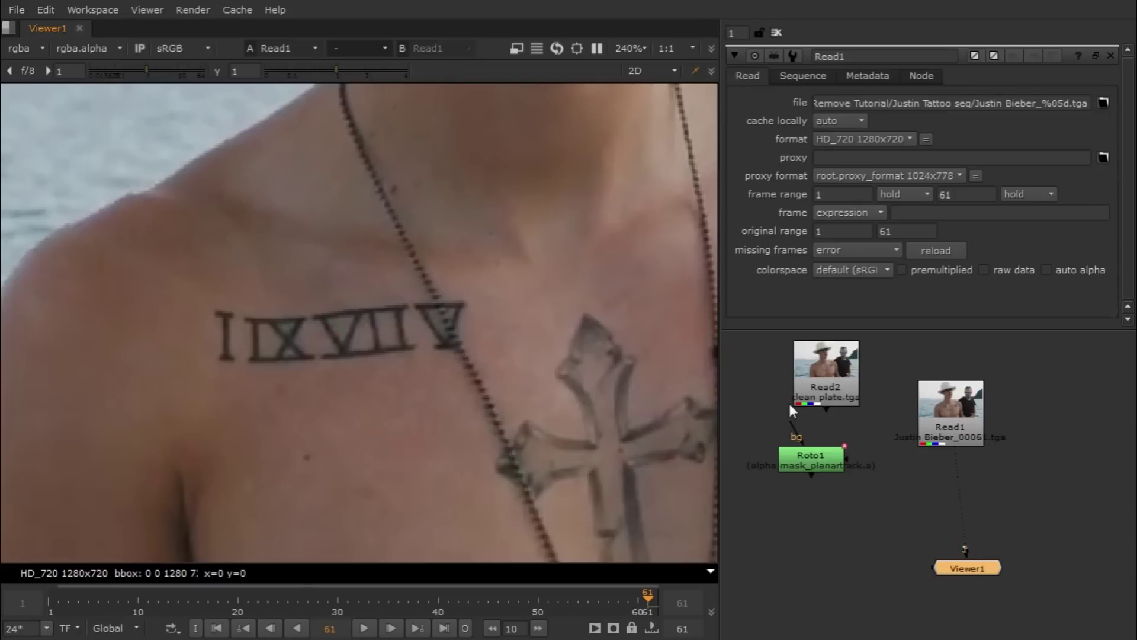
{"action": "left_click", "coordinate": [850, 396]}
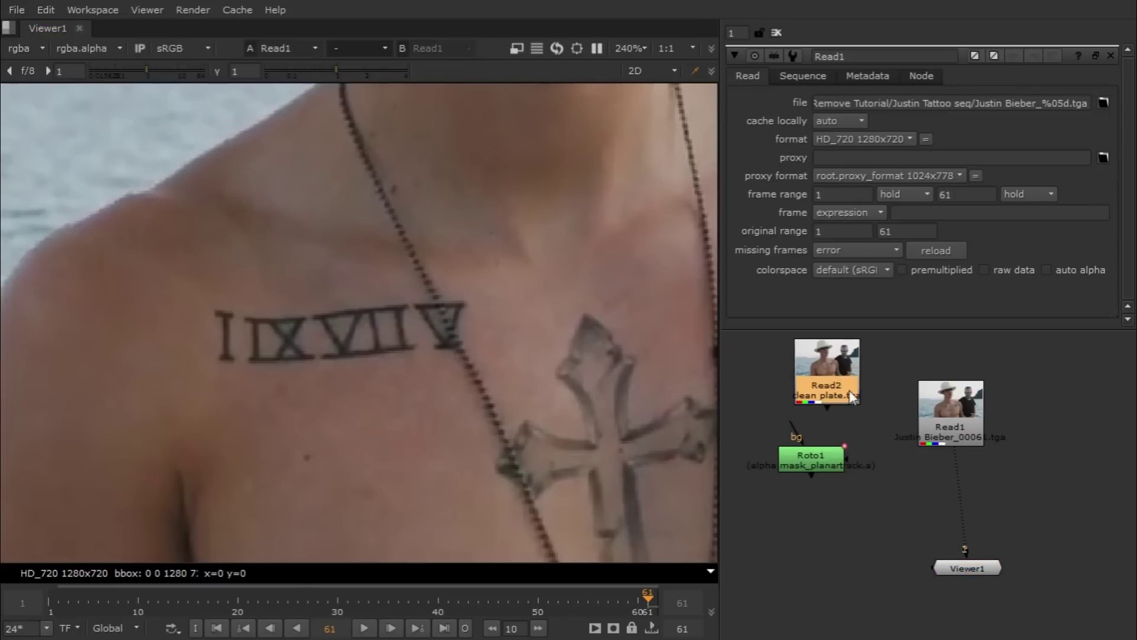
{"action": "key", "text": "2"}
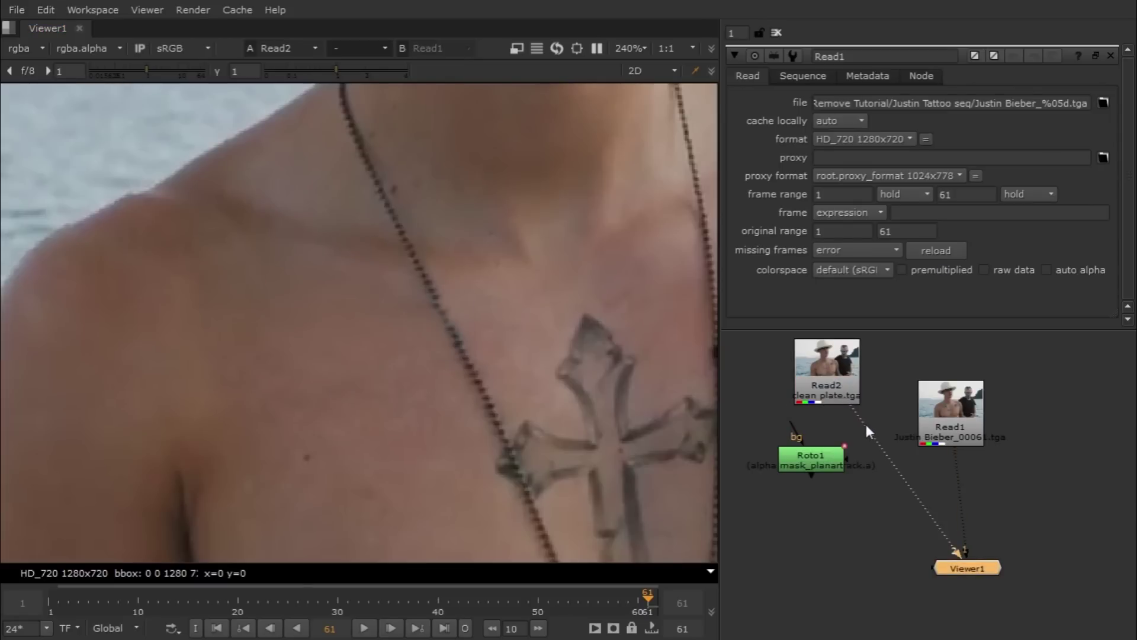
{"action": "key", "text": "1"}
{"action": "key", "text": "2"}
{"action": "key", "text": "1"}
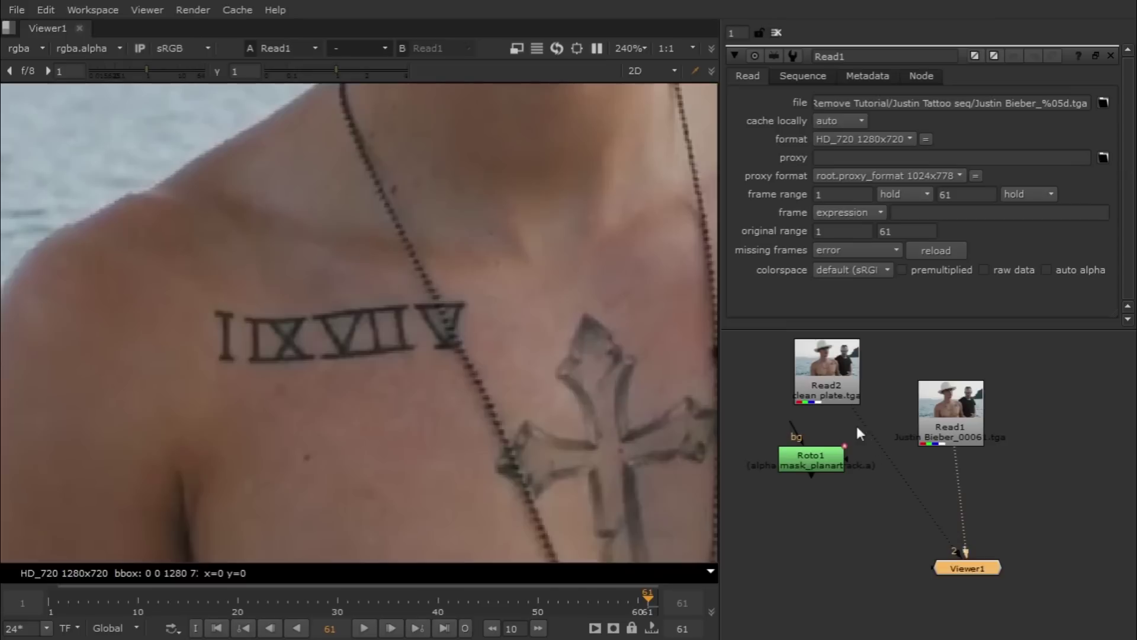
- Rearrange the node graph with Roto1 below the clean plate node and the Read1 footage above the viewer
{"action": "left_click_drag", "start_coordinate": [815, 456], "coordinate": [788, 477]}
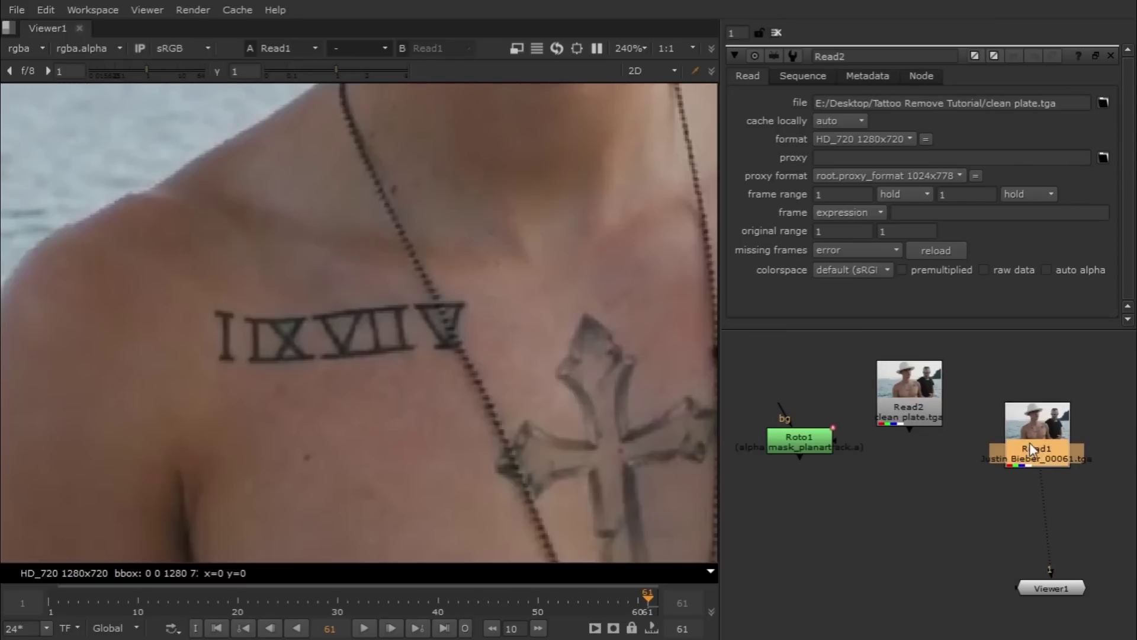
{"action": "left_click_drag", "start_coordinate": [1030, 442], "coordinate": [1049, 415]}
{"action": "left_click_drag", "start_coordinate": [908, 400], "coordinate": [857, 376]}
{"action": "left_click_drag", "start_coordinate": [810, 436], "coordinate": [801, 490]}
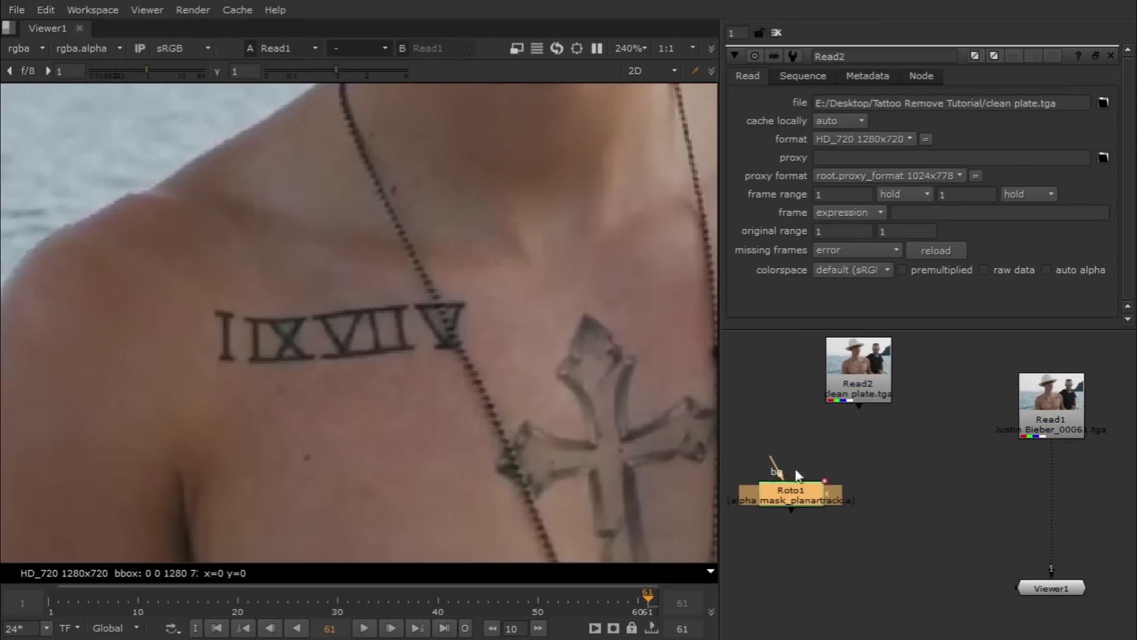
{"action": "left_click_drag", "start_coordinate": [842, 386], "coordinate": [835, 414]}
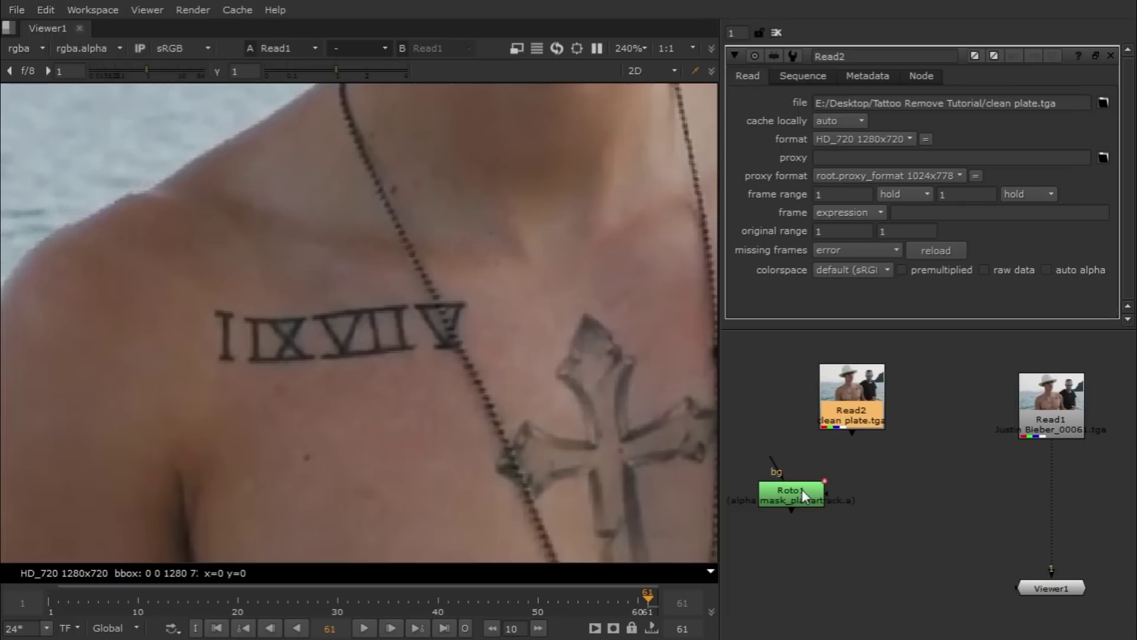
{"action": "left_click_drag", "start_coordinate": [802, 489], "coordinate": [789, 529]}
{"action": "left_click_drag", "start_coordinate": [831, 413], "coordinate": [829, 416]}
{"action": "left_click_drag", "start_coordinate": [782, 548], "coordinate": [797, 485]}
- Reopen the Roto1 properties, display the planar track's corner plane around the Roman numerals, and select its planar track layer
{"action": "double_click", "coordinate": [786, 518]}
{"action": "left_click", "coordinate": [836, 321]}
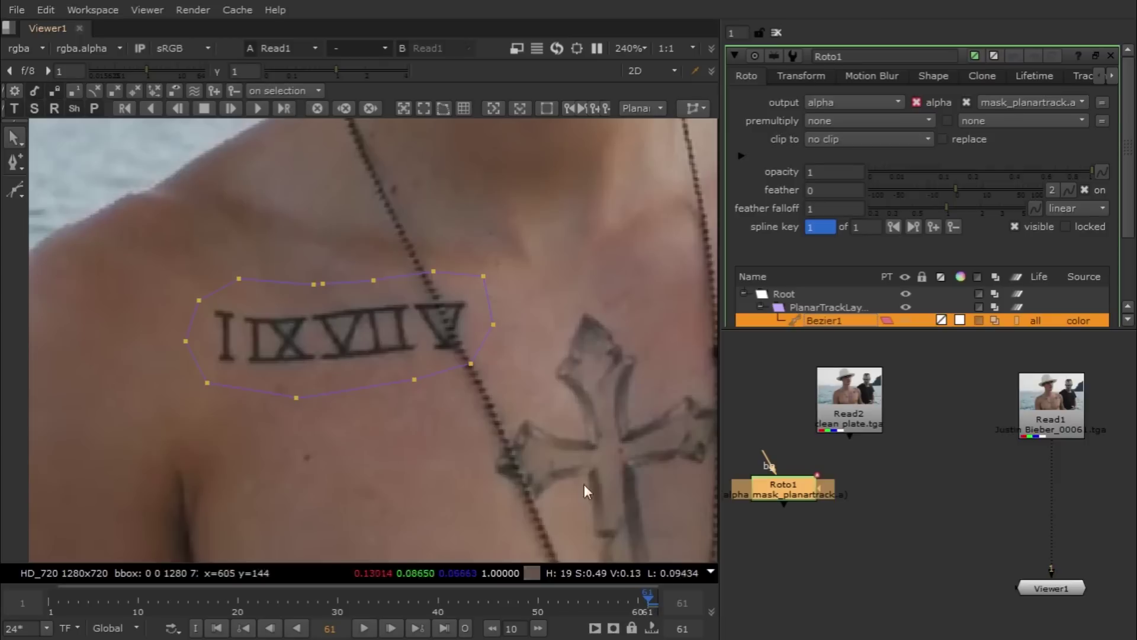
{"action": "left_click", "coordinate": [443, 109]}
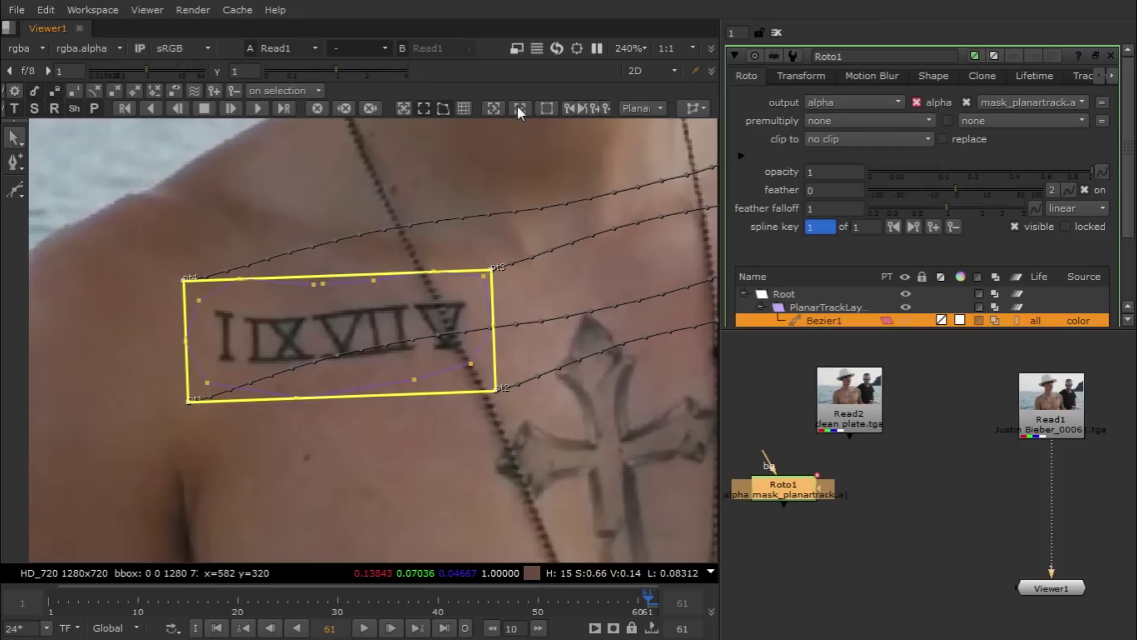
{"action": "left_click", "coordinate": [529, 153]}
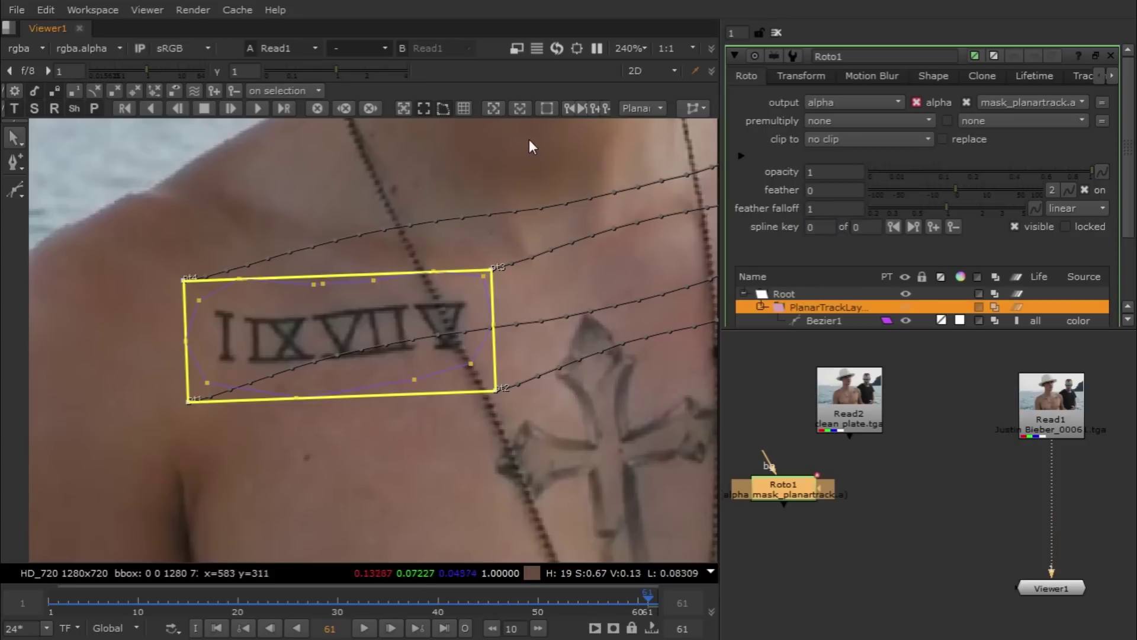
- Create a relative CornerPin2D node from the planar track and place it beside Roto1, below the clean plate
{"action": "left_click", "coordinate": [701, 111]}
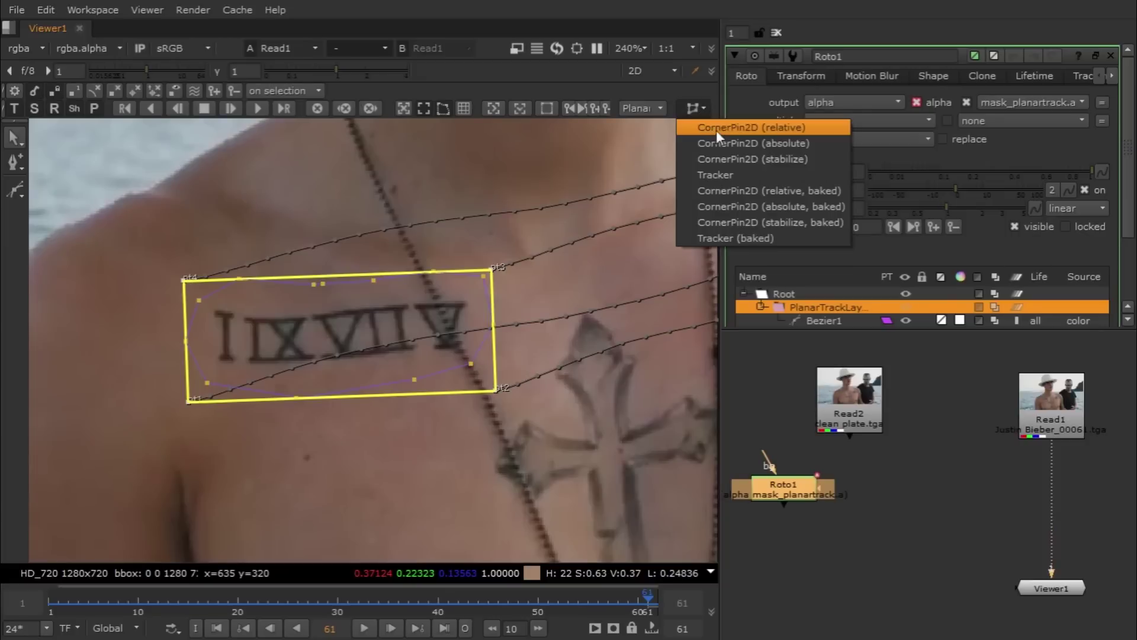
{"action": "left_click", "coordinate": [795, 130]}
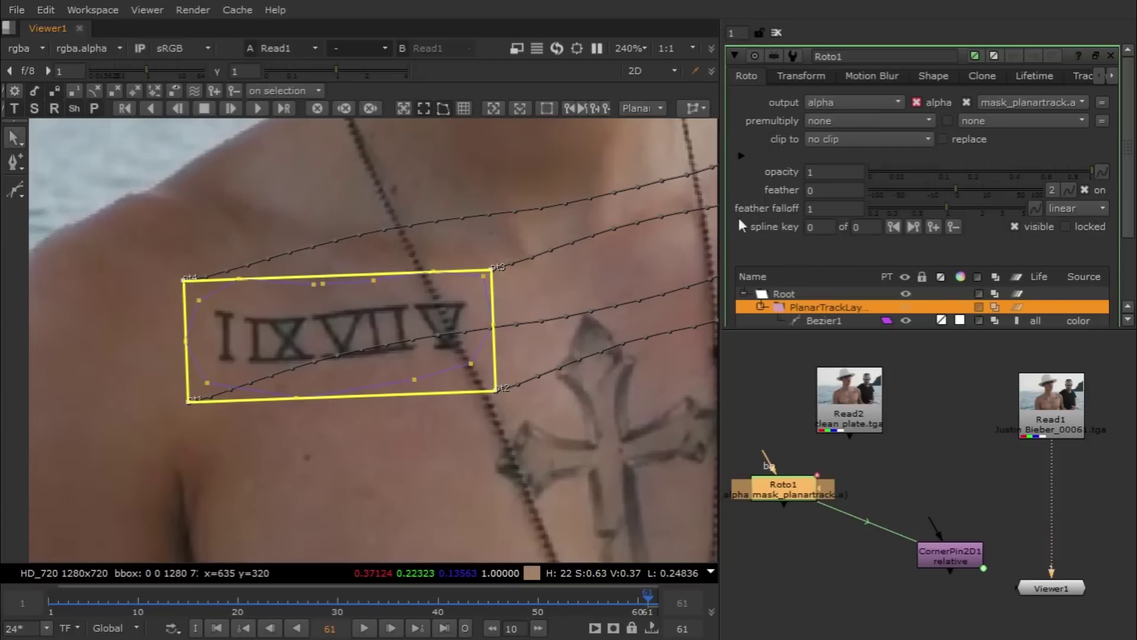
{"action": "left_click_drag", "start_coordinate": [970, 556], "coordinate": [893, 561]}
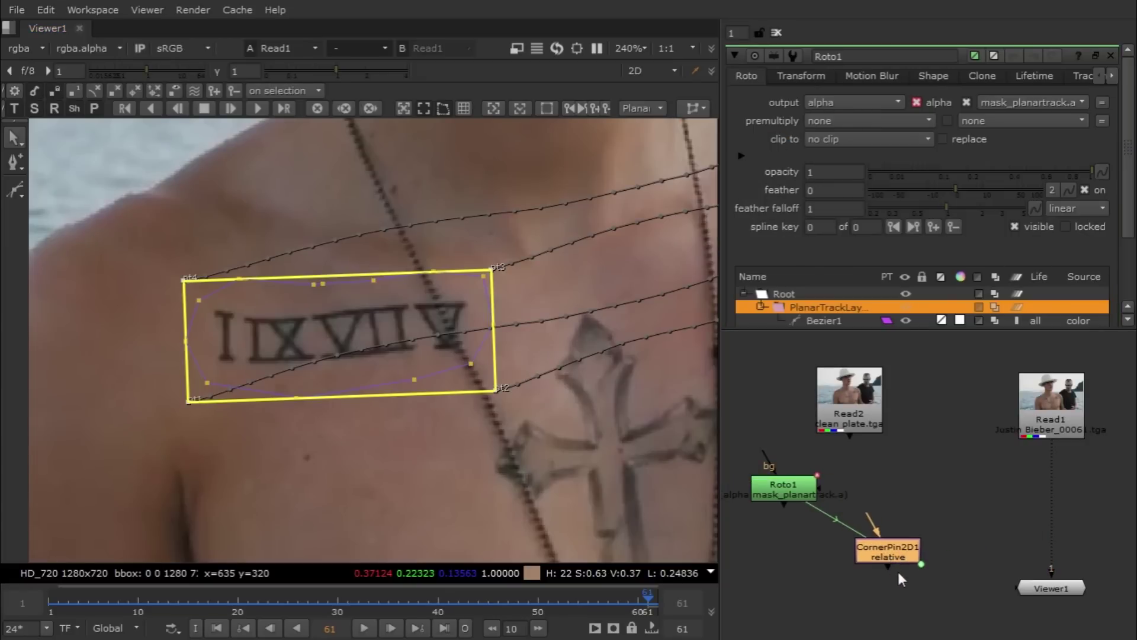
{"action": "left_click_drag", "start_coordinate": [799, 491], "coordinate": [823, 509]}
{"action": "left_click_drag", "start_coordinate": [933, 600], "coordinate": [740, 481]}
{"action": "left_click_drag", "start_coordinate": [888, 550], "coordinate": [841, 569]}
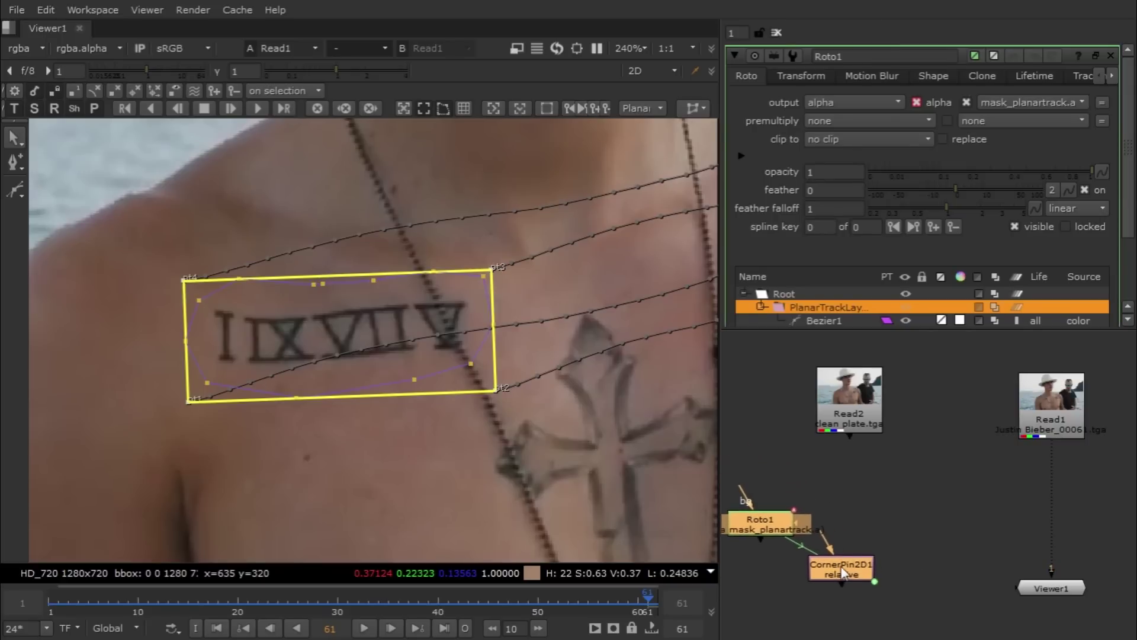
- Line up the clean plate node above CornerPin2D1 and connect it as the corner pin's input
{"action": "left_click", "coordinate": [903, 474]}
{"action": "middle_click_drag", "start_coordinate": [917, 492], "coordinate": [939, 497]}
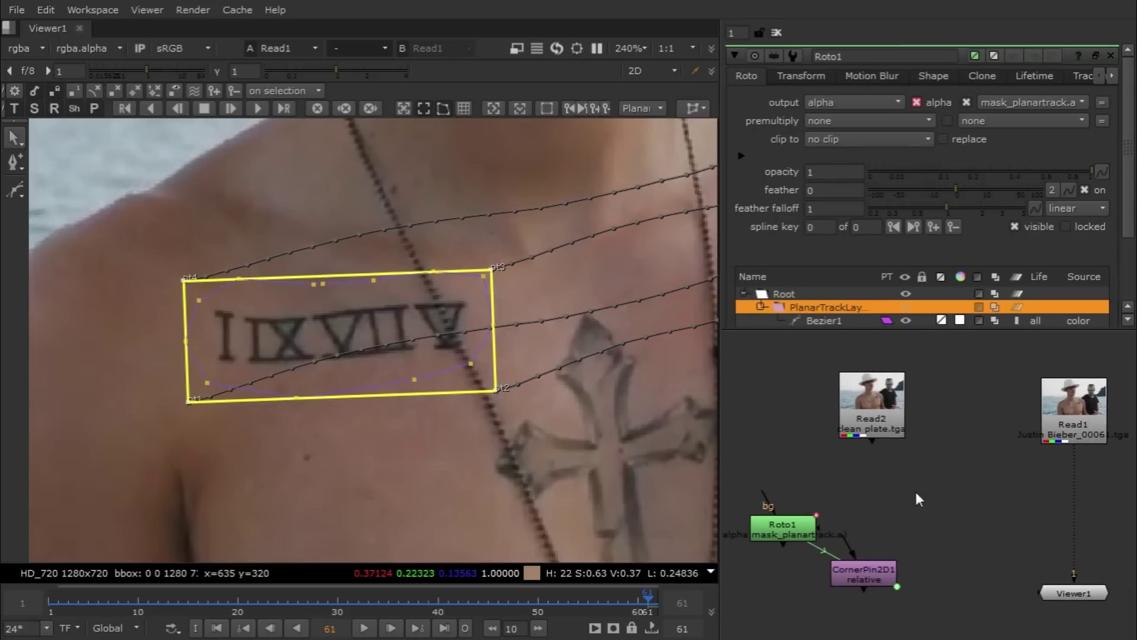
{"action": "left_click_drag", "start_coordinate": [865, 418], "coordinate": [855, 447]}
{"action": "left_click_drag", "start_coordinate": [841, 532], "coordinate": [859, 454]}
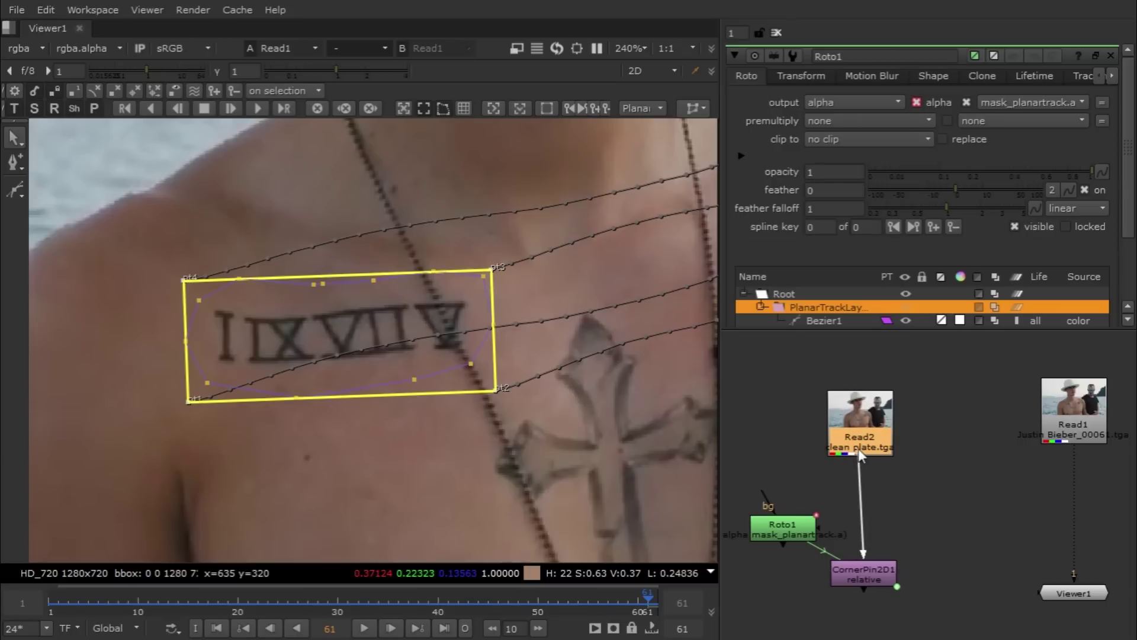
{"action": "left_click", "coordinate": [928, 530]}
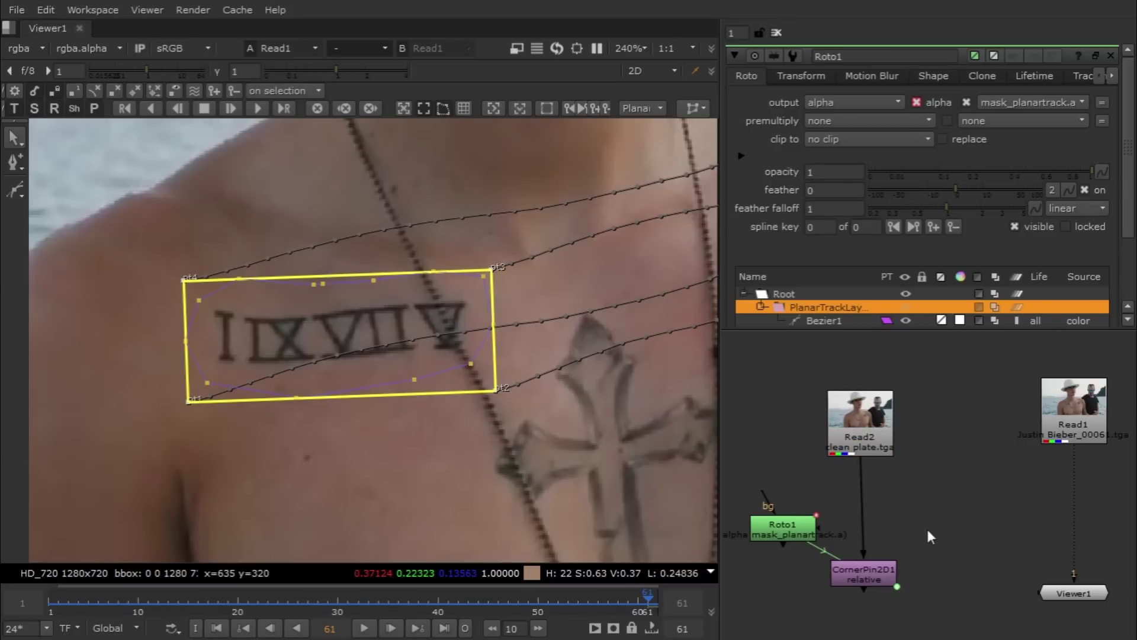
- Merge the corner-pinned clean plate over the Read1 footage and show the merge in the viewer
{"action": "key", "text": "m"}
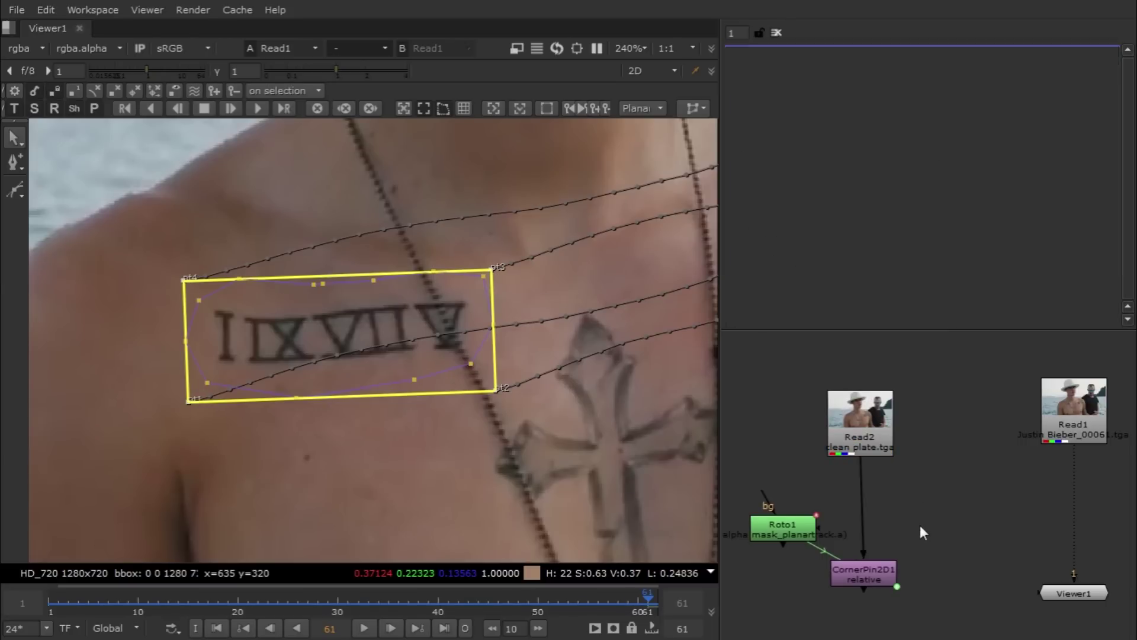
{"action": "left_click_drag", "start_coordinate": [929, 527], "coordinate": [874, 571]}
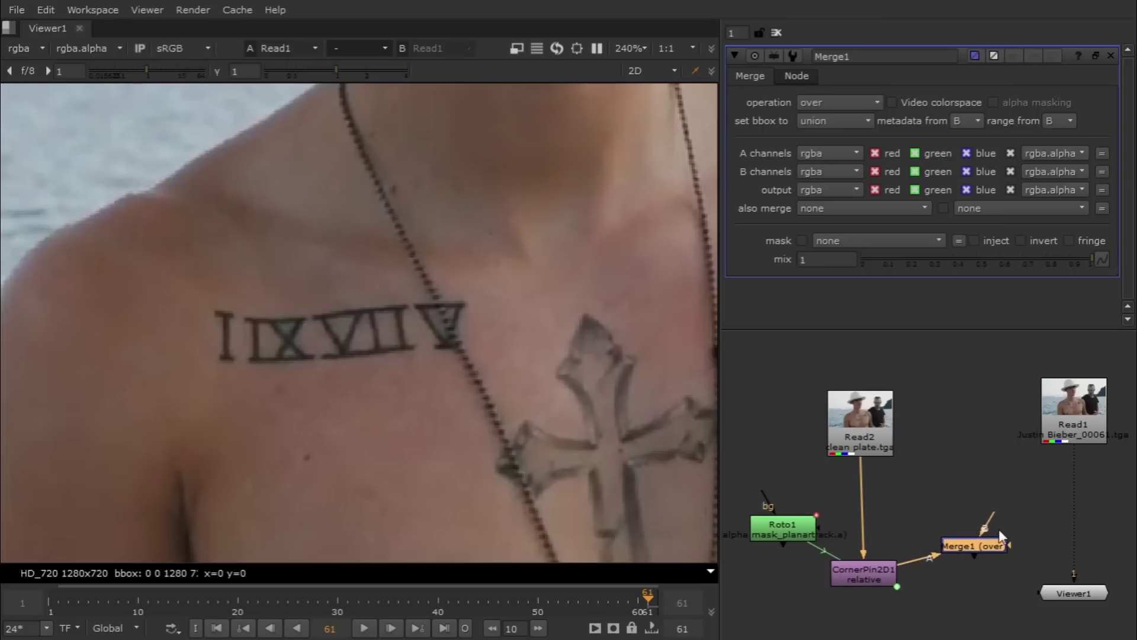
{"action": "left_click_drag", "start_coordinate": [1071, 441], "coordinate": [1070, 443]}
{"action": "key", "text": "1"}
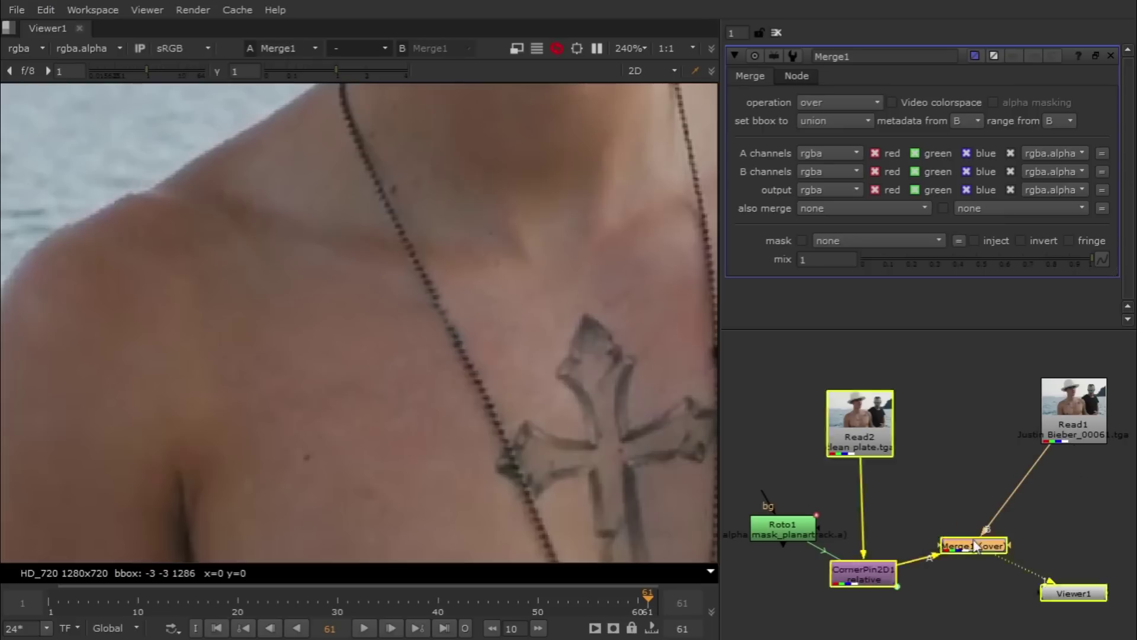
- Check the merged result full frame at frames 53 and 28, and return to frame 61
{"action": "scroll", "coordinate": [533, 422], "scroll_direction": "down", "scroll_amount": 1}
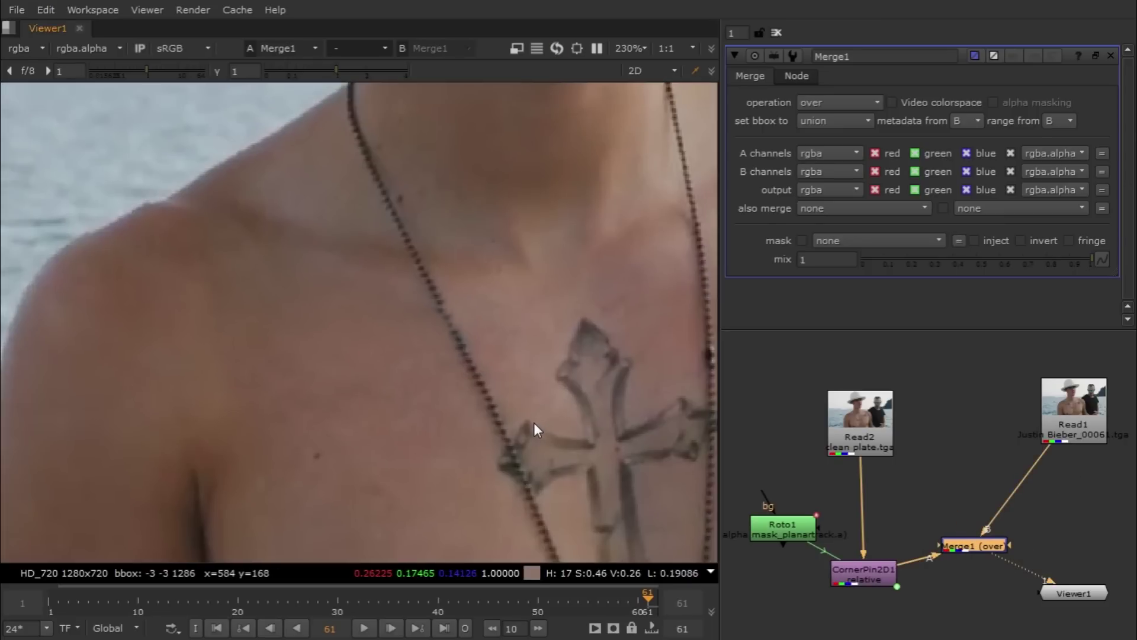
{"action": "key", "text": "f"}
{"action": "left_click_drag", "start_coordinate": [633, 599], "coordinate": [570, 603]}
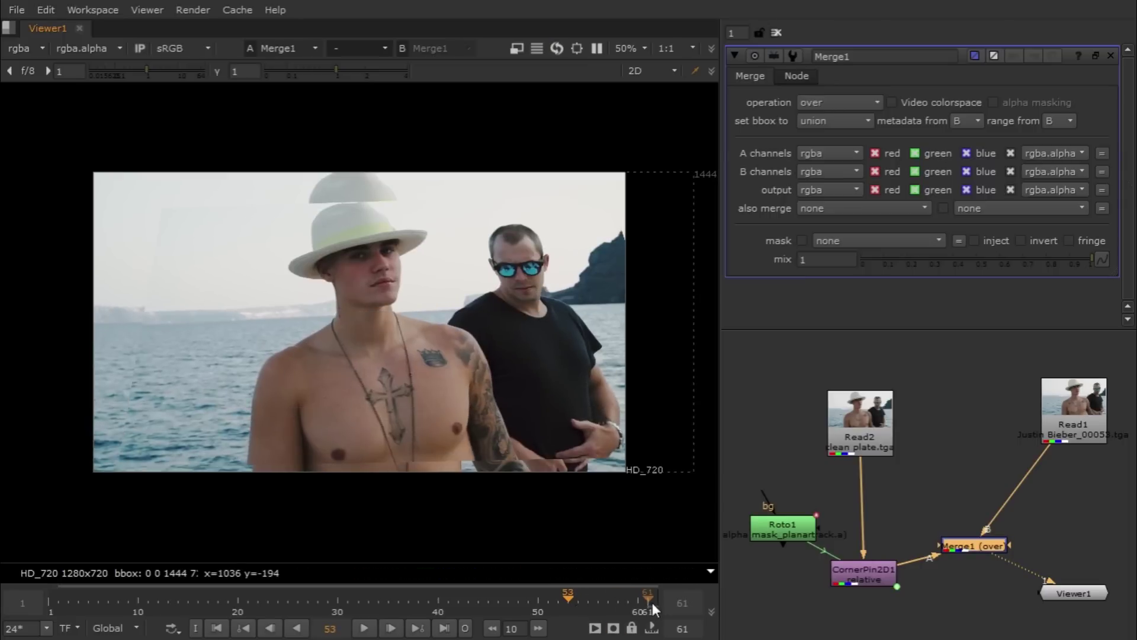
{"action": "left_click_drag", "start_coordinate": [652, 603], "coordinate": [318, 602]}
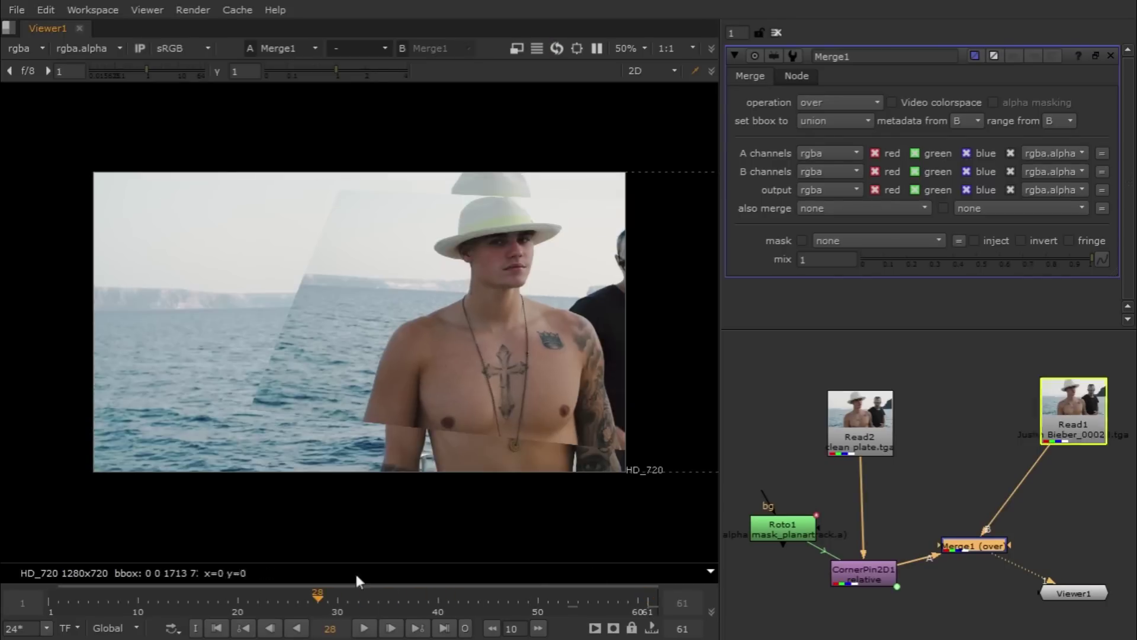
{"action": "left_click", "coordinate": [647, 604]}
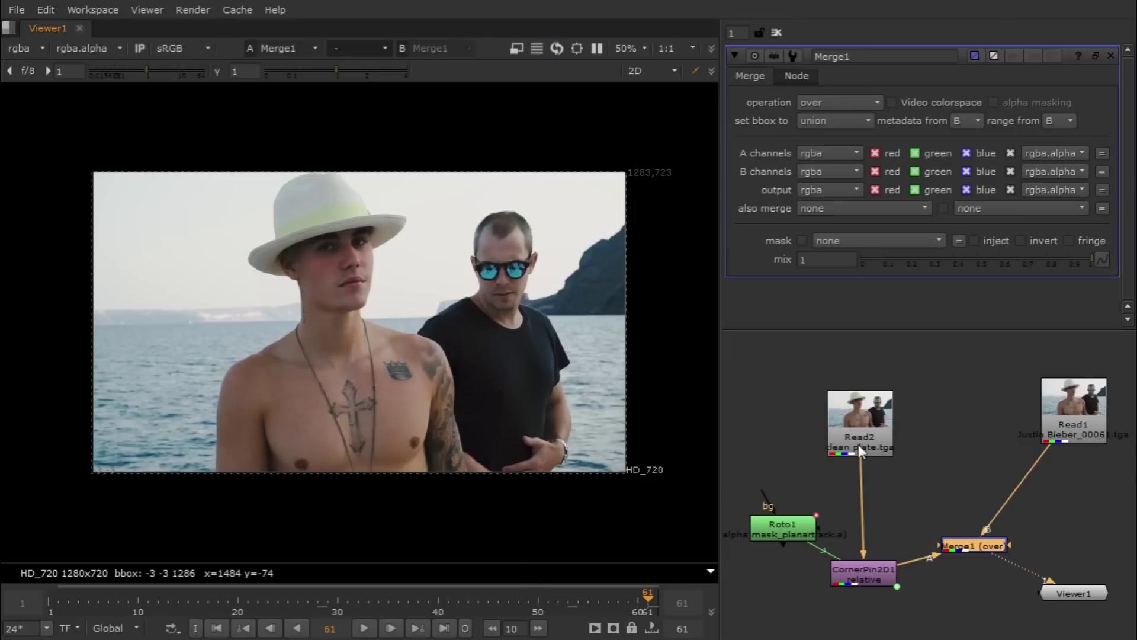
- Move the clean plate node farther above CornerPin2D1 and view the original footage around the chest
{"action": "left_click_drag", "start_coordinate": [861, 451], "coordinate": [864, 394]}
{"action": "scroll", "coordinate": [456, 424], "scroll_direction": "up", "scroll_amount": 5}
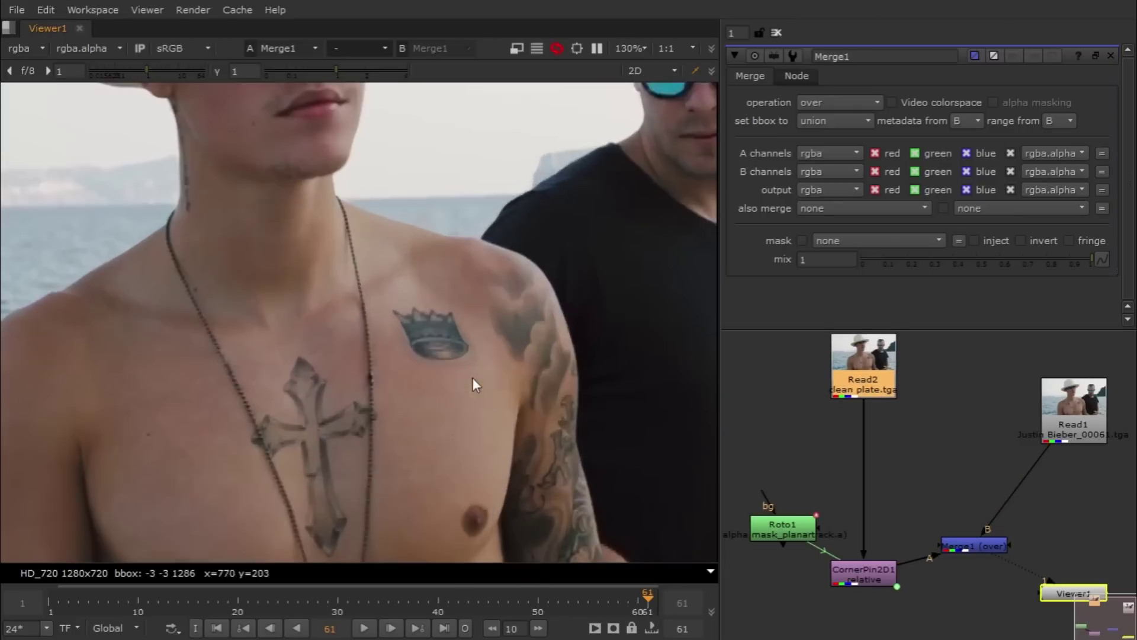
{"action": "middle_click_drag", "start_coordinate": [472, 378], "coordinate": [528, 394]}
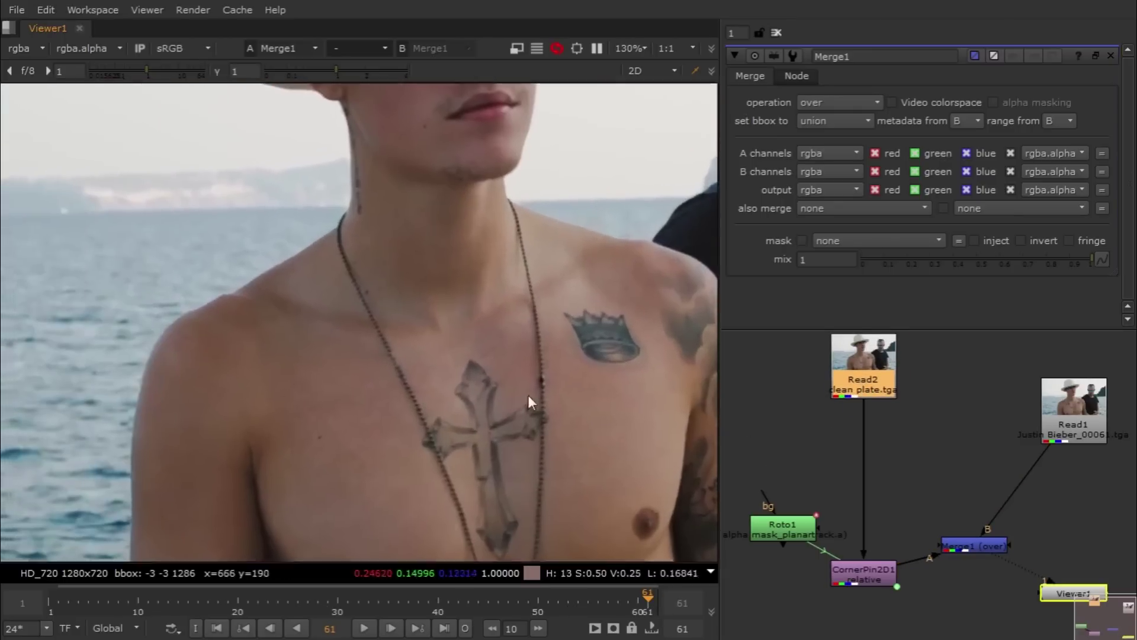
{"action": "left_click", "coordinate": [1095, 433]}
{"action": "key", "text": "1"}
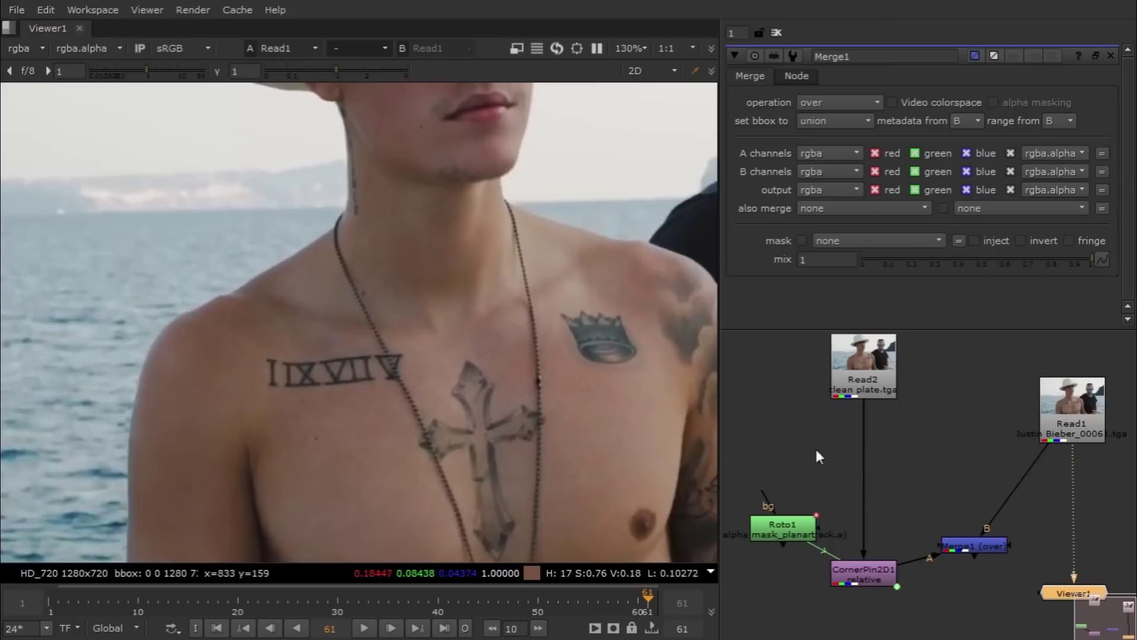
- Add a second, unconnected Roto node beside the clean plate node
{"action": "left_click", "coordinate": [814, 452]}
{"action": "key", "text": "o"}
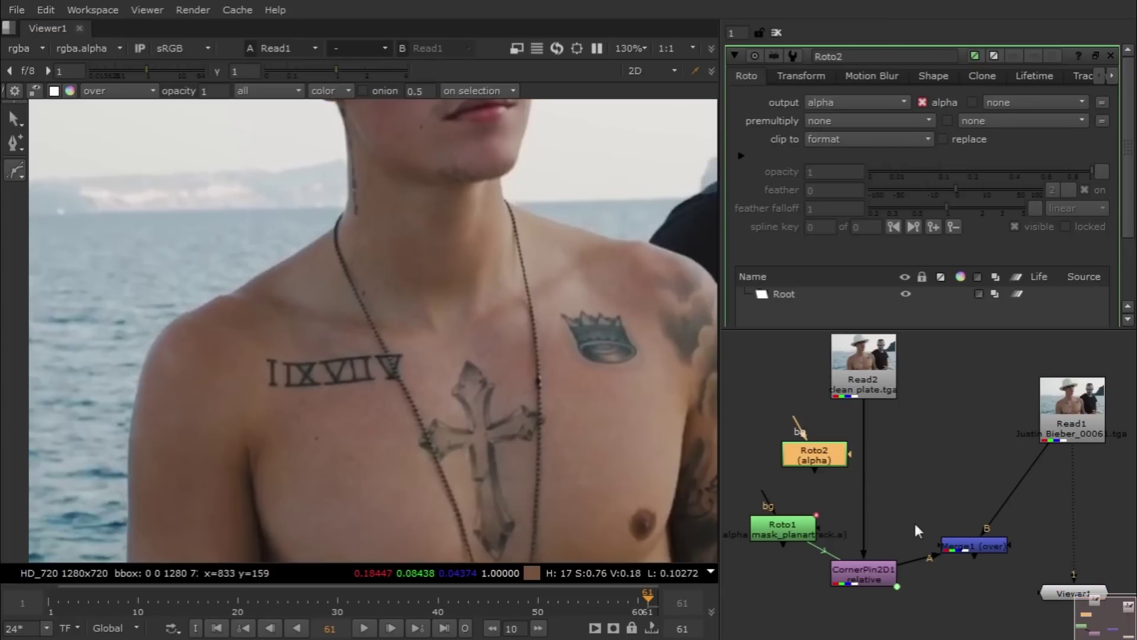
{"action": "left_click_drag", "start_coordinate": [799, 454], "coordinate": [780, 416]}
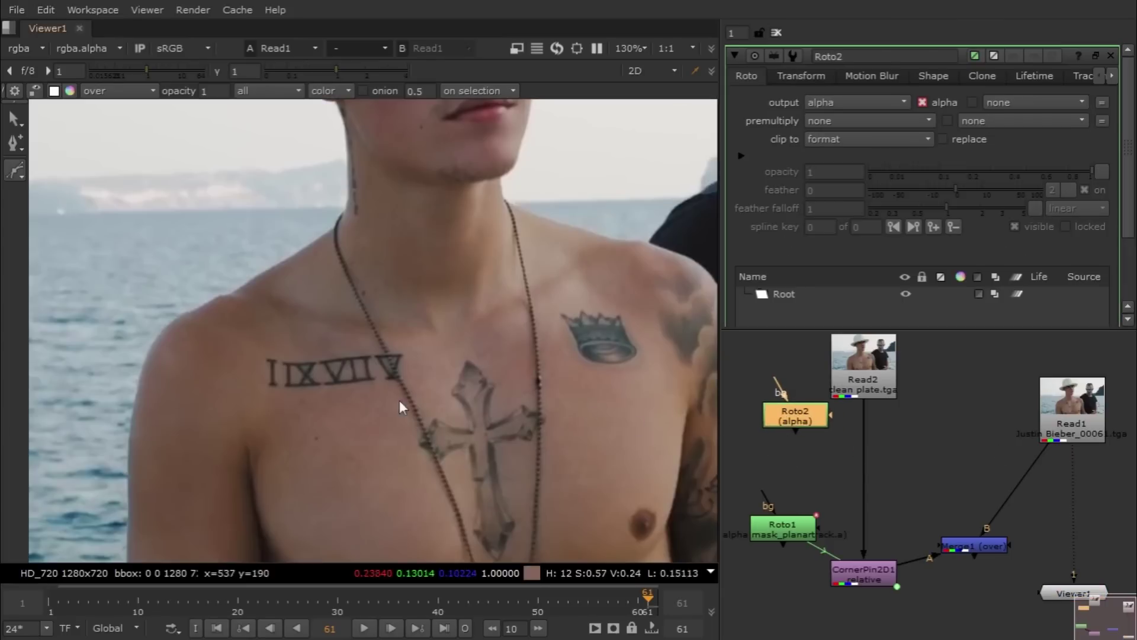
- Draw a closed Bezier mask loosely around the Roman numeral tattoo at frame 61
{"action": "scroll", "coordinate": [381, 347], "scroll_direction": "up", "scroll_amount": 4}
{"action": "left_click", "coordinate": [364, 320]}
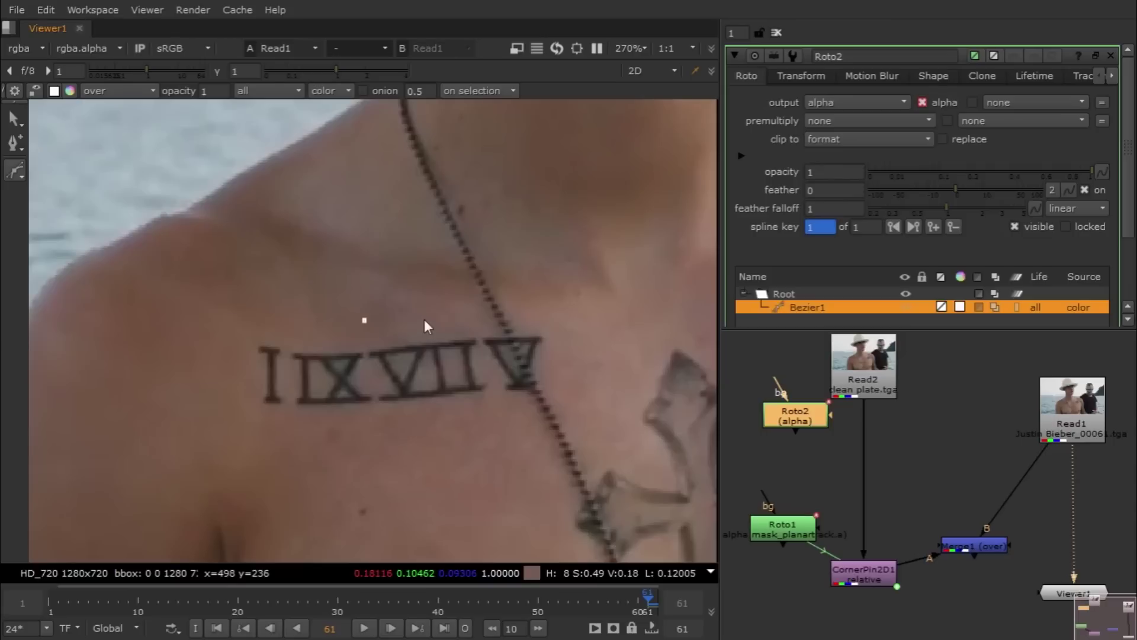
{"action": "left_click", "coordinate": [426, 313]}
{"action": "left_click", "coordinate": [504, 305]}
{"action": "left_click", "coordinate": [551, 325]}
{"action": "left_click", "coordinate": [556, 360]}
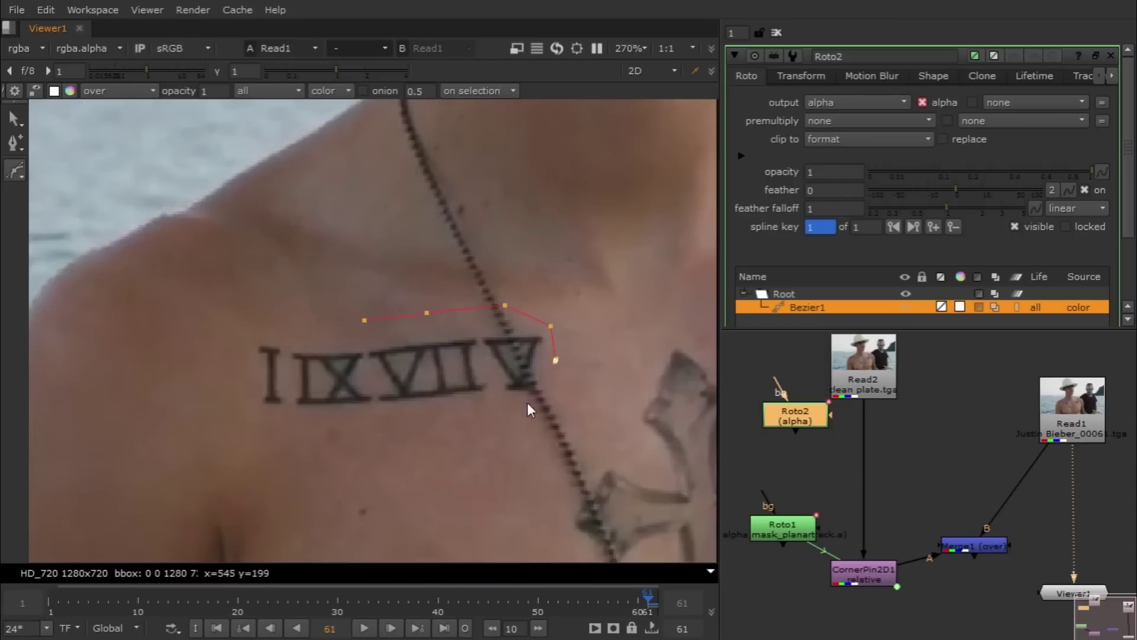
{"action": "left_click", "coordinate": [533, 403]}
{"action": "left_click", "coordinate": [448, 407]}
{"action": "left_click", "coordinate": [323, 414]}
{"action": "left_click", "coordinate": [255, 413]}
{"action": "left_click", "coordinate": [236, 369]}
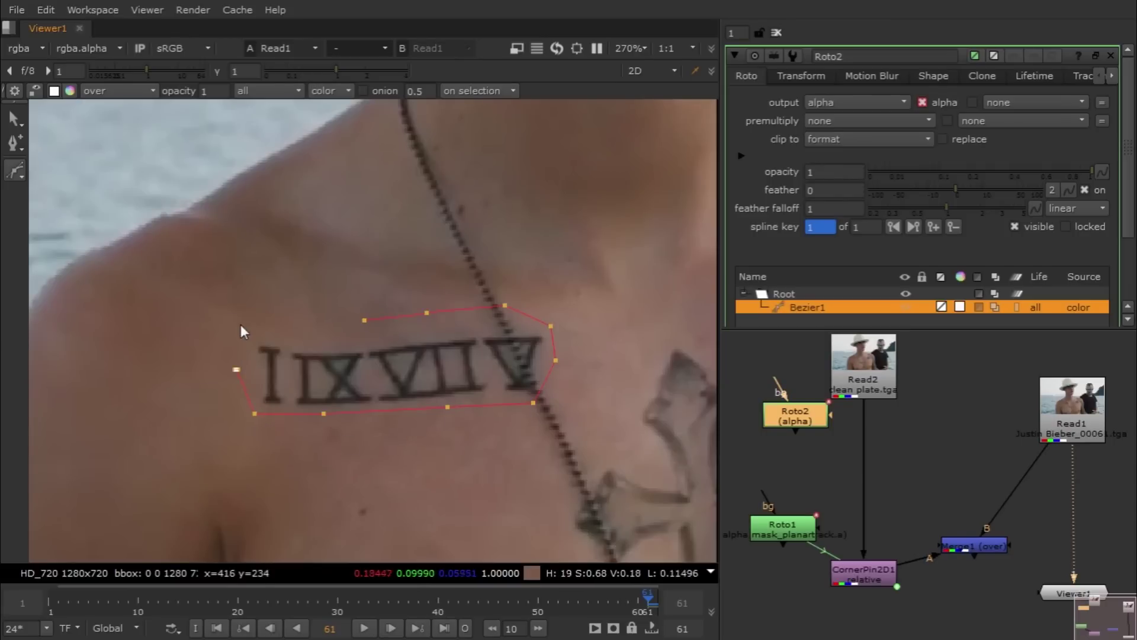
{"action": "left_click", "coordinate": [244, 319]}
{"action": "left_click", "coordinate": [288, 314]}
{"action": "left_click", "coordinate": [364, 320]}
- Shift the lower points of the Bezier mask slightly down, away from the numerals
{"action": "key", "text": "q"}
{"action": "left_click_drag", "start_coordinate": [224, 469], "coordinate": [557, 382]}
{"action": "left_click_drag", "start_coordinate": [424, 411], "coordinate": [430, 419]}
{"action": "left_click", "coordinate": [408, 479]}
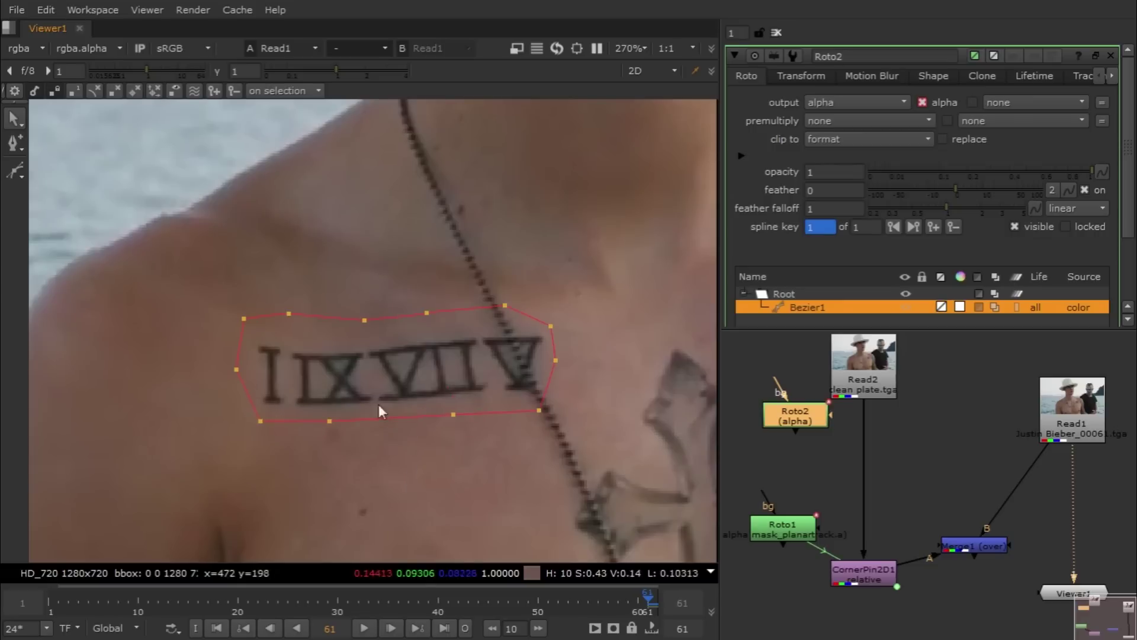
- Move Roto2 farther from the clean plate and add a Blur node below it with size 4.4
{"action": "left_click_drag", "start_coordinate": [799, 416], "coordinate": [762, 424]}
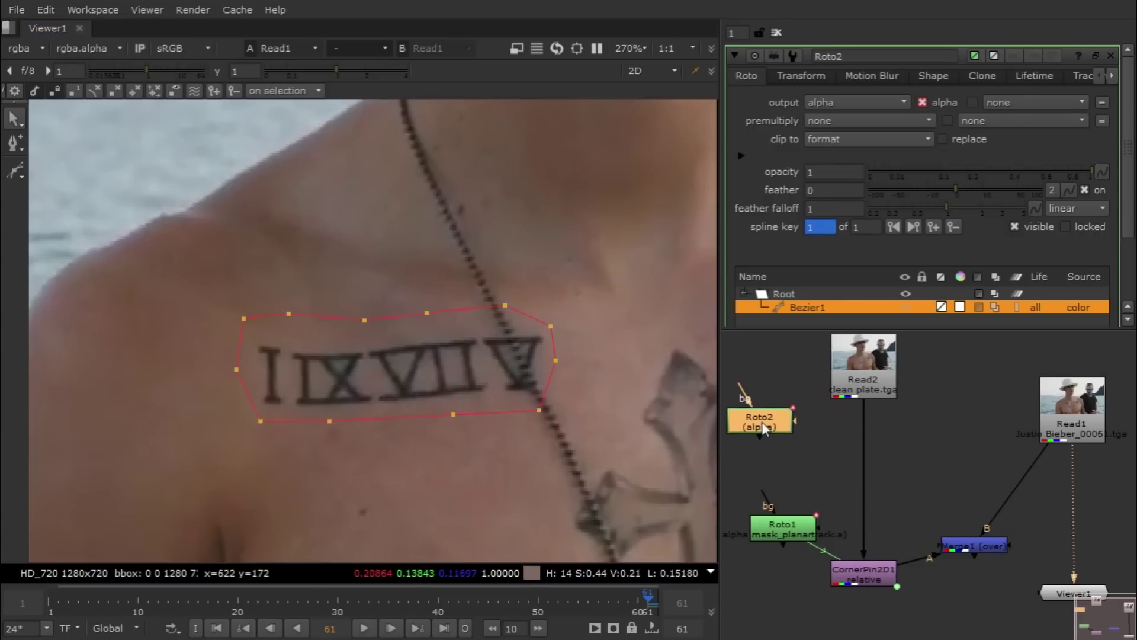
{"action": "left_click", "coordinate": [788, 475]}
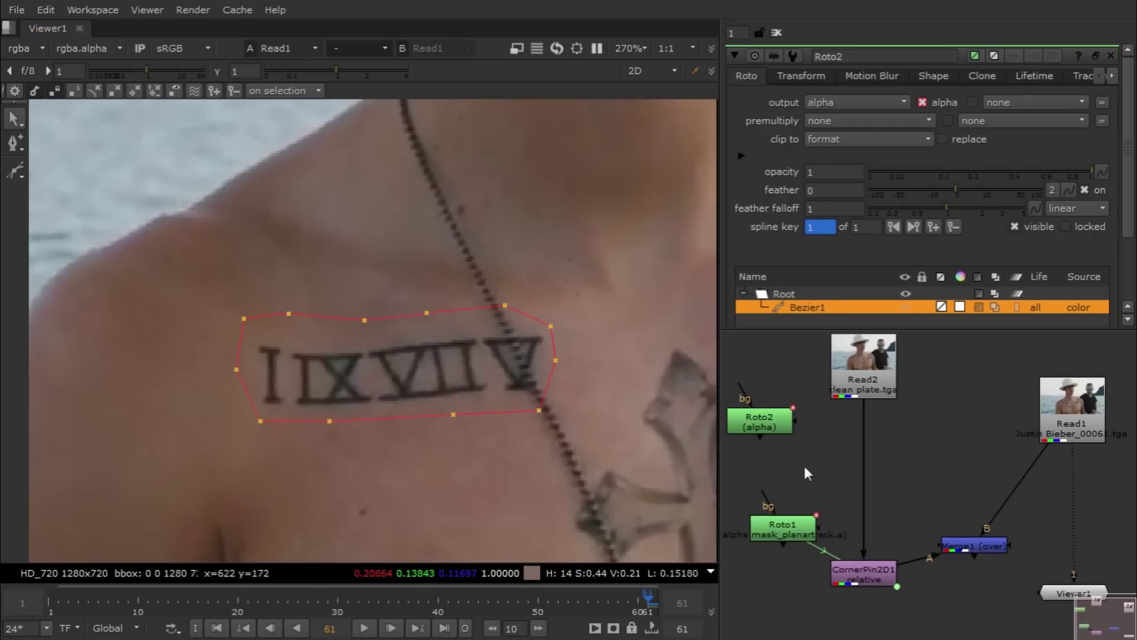
{"action": "left_click", "coordinate": [770, 427]}
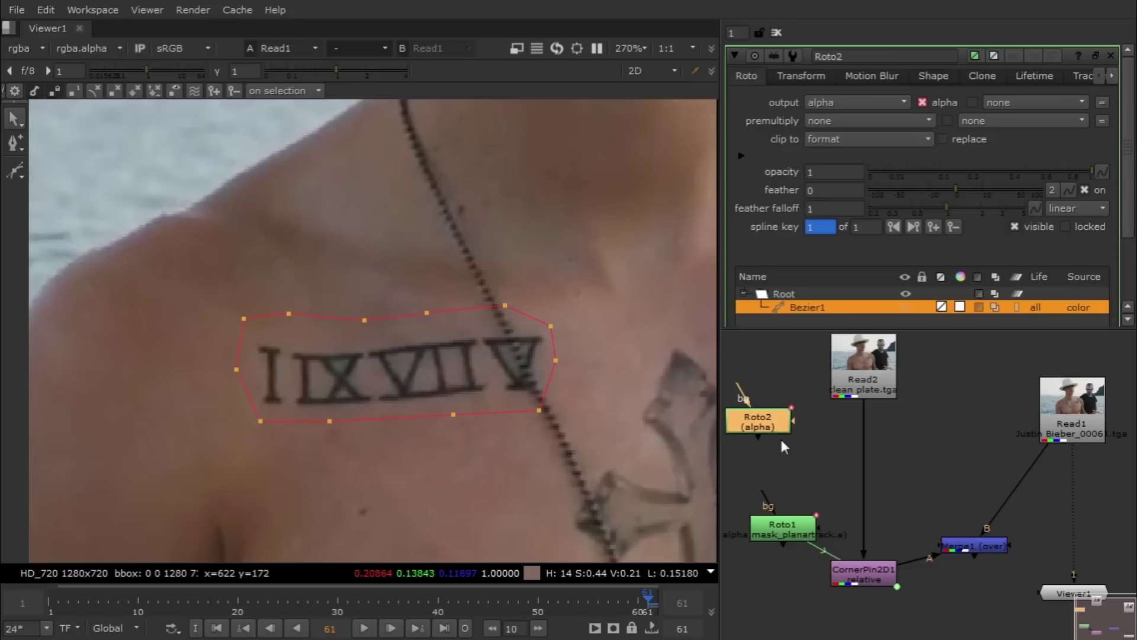
{"action": "key", "text": "b"}
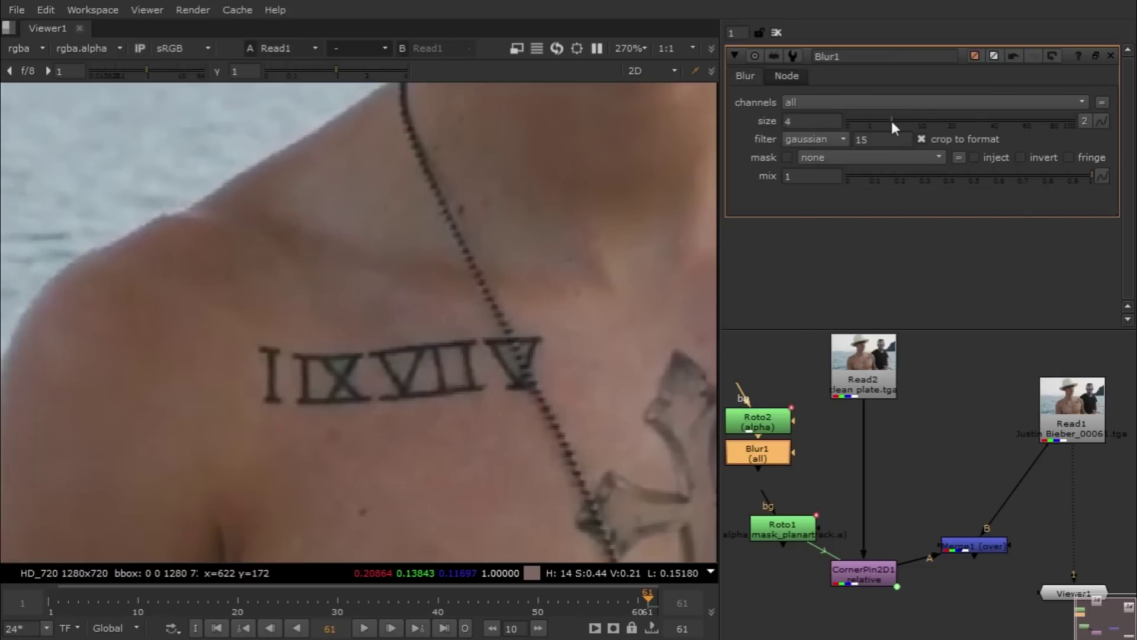
{"action": "left_click_drag", "start_coordinate": [890, 118], "coordinate": [893, 122]}
- View the blurred roto matte full frame, and switch the viewer back to the Read1 footage
{"action": "key", "text": "1"}
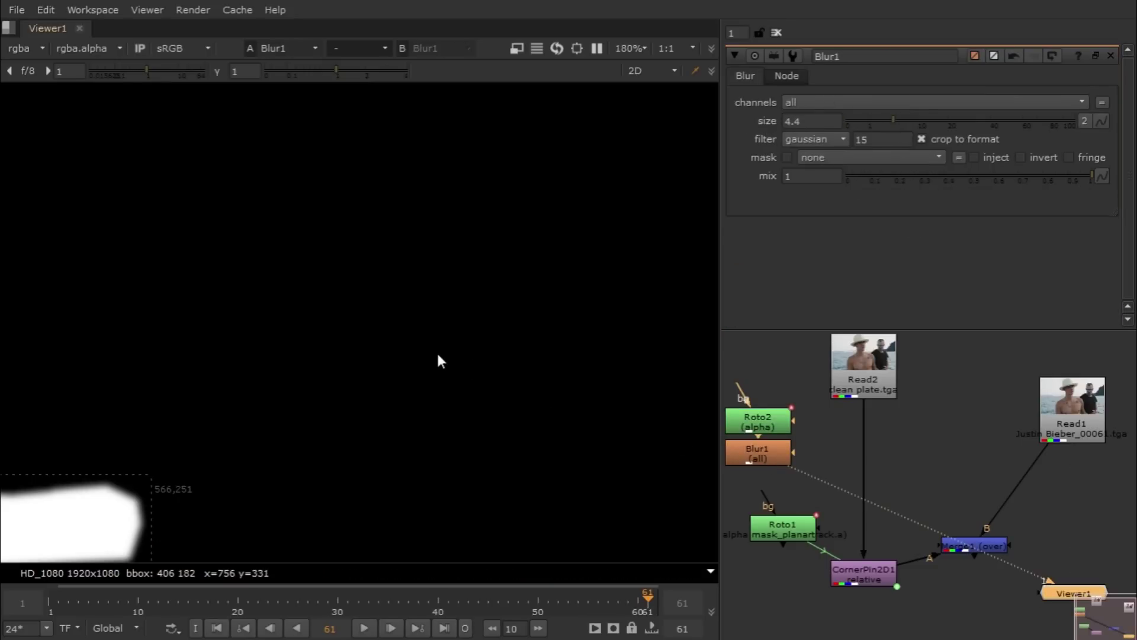
{"action": "key", "text": "f"}
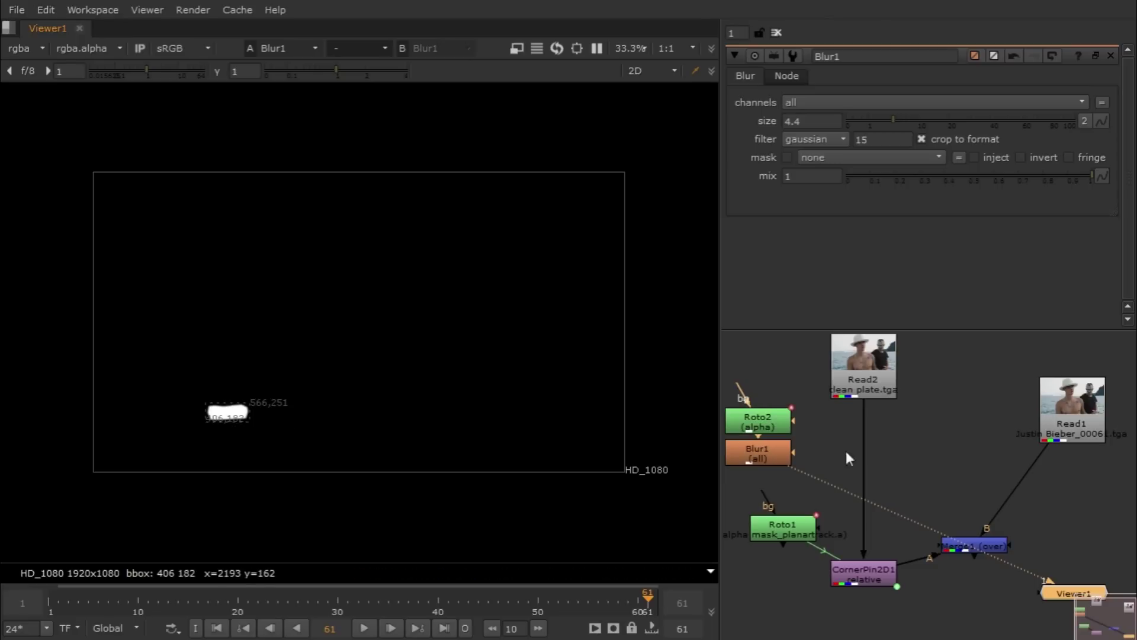
{"action": "left_click", "coordinate": [927, 468]}
{"action": "left_click", "coordinate": [1075, 432]}
{"action": "key", "text": "1"}
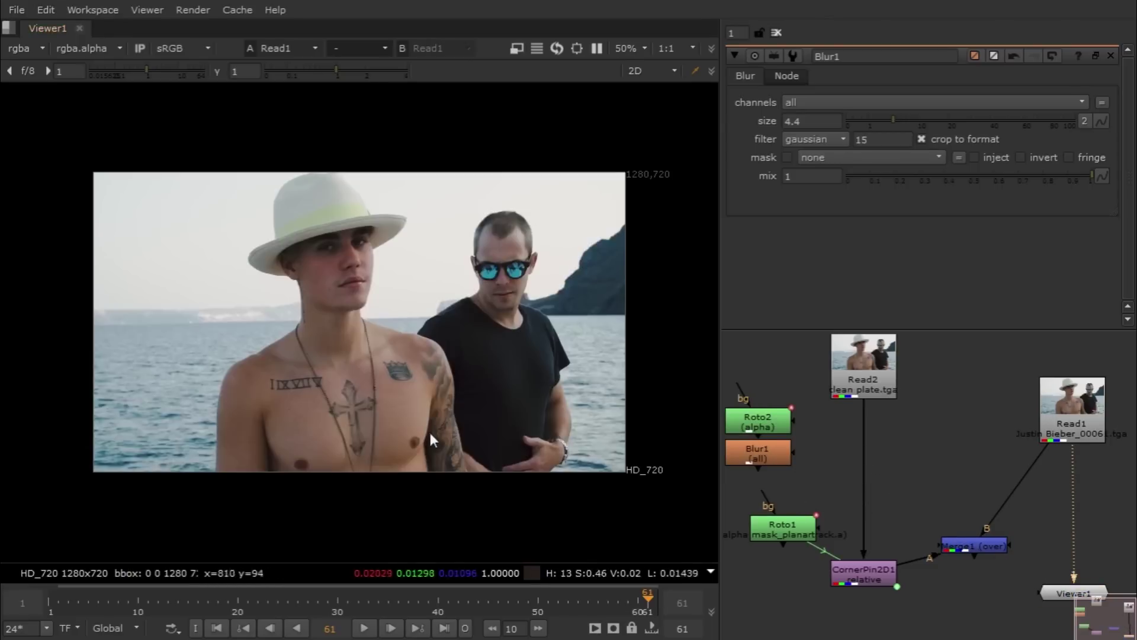
- Add a Merge node with Blur1 as input A and insert it between the clean plate and CornerPin2D1
{"action": "left_click", "coordinate": [756, 457]}
{"action": "double_click", "coordinate": [767, 431]}
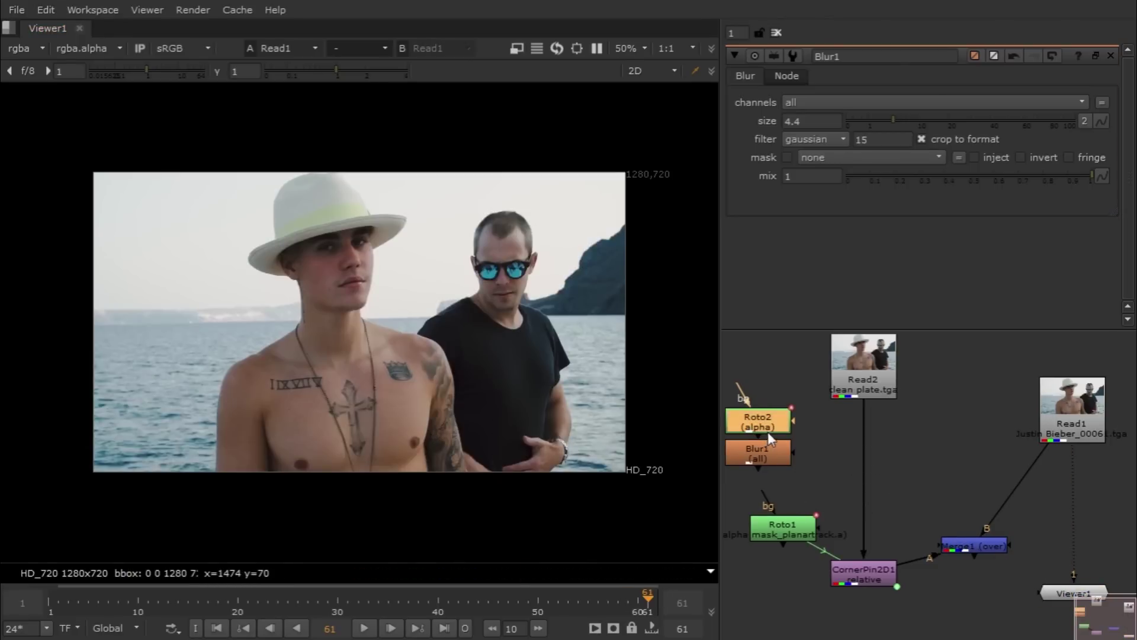
{"action": "left_click", "coordinate": [779, 462]}
{"action": "key", "text": "m"}
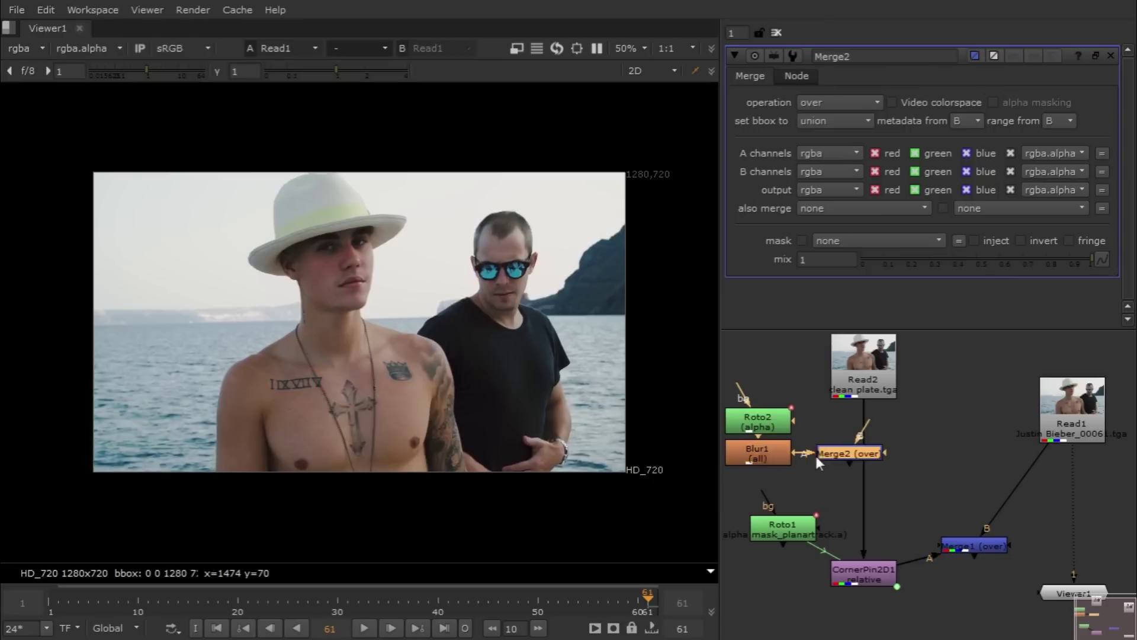
{"action": "left_click_drag", "start_coordinate": [833, 450], "coordinate": [850, 455]}
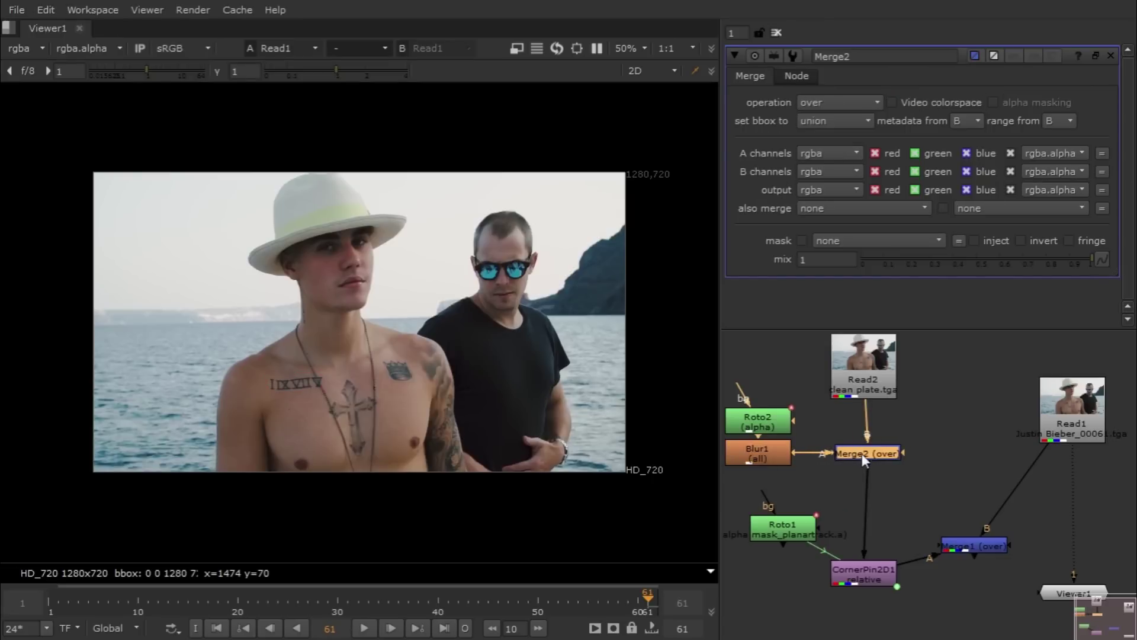
- Align Merge1 and the viewer beneath Read1, and select Merge2 while viewing the Merge1 result
{"action": "left_click_drag", "start_coordinate": [1054, 492], "coordinate": [1057, 620]}
{"action": "left_click_drag", "start_coordinate": [1064, 433], "coordinate": [1055, 434]}
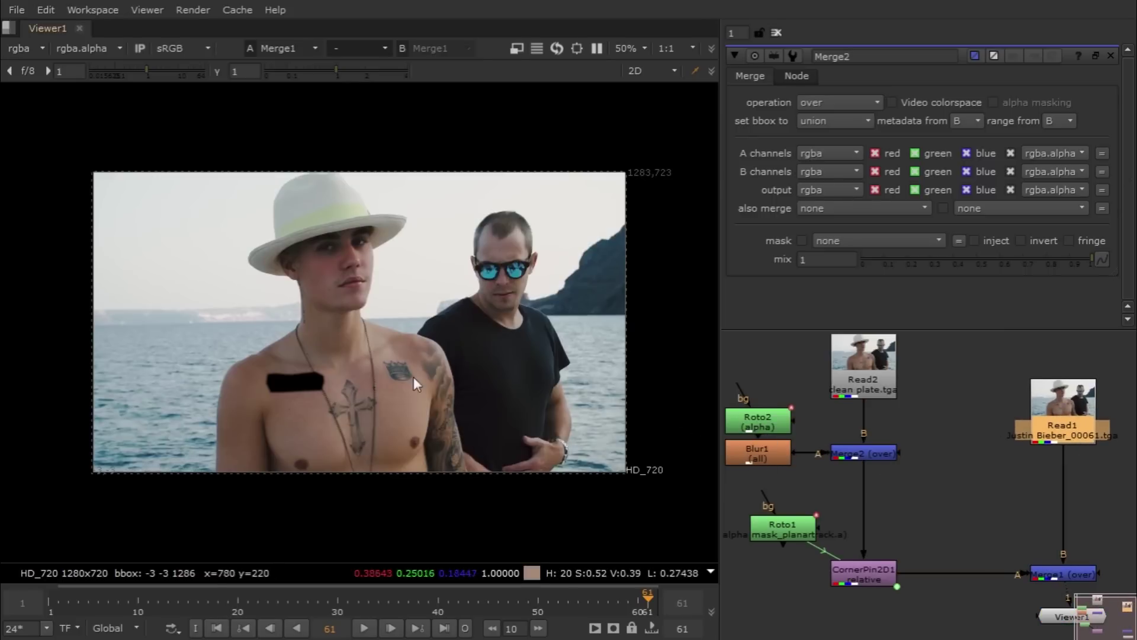
{"action": "left_click", "coordinate": [868, 453]}
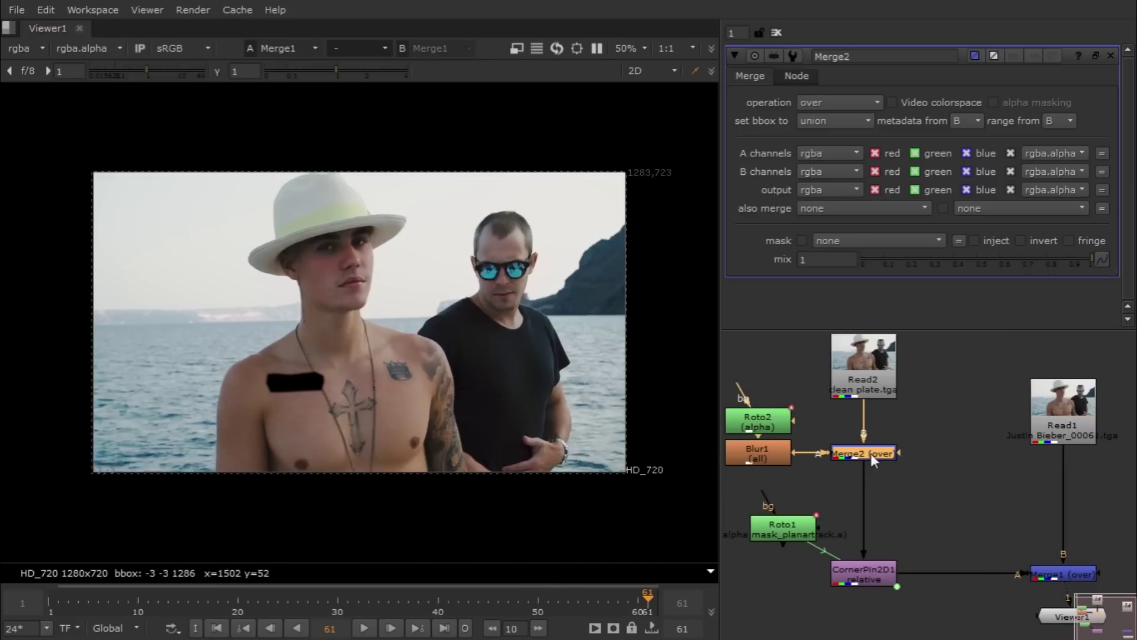
- Set Merge2's operation to mask and check the patched chest area up close in the viewer
{"action": "left_click", "coordinate": [837, 105]}
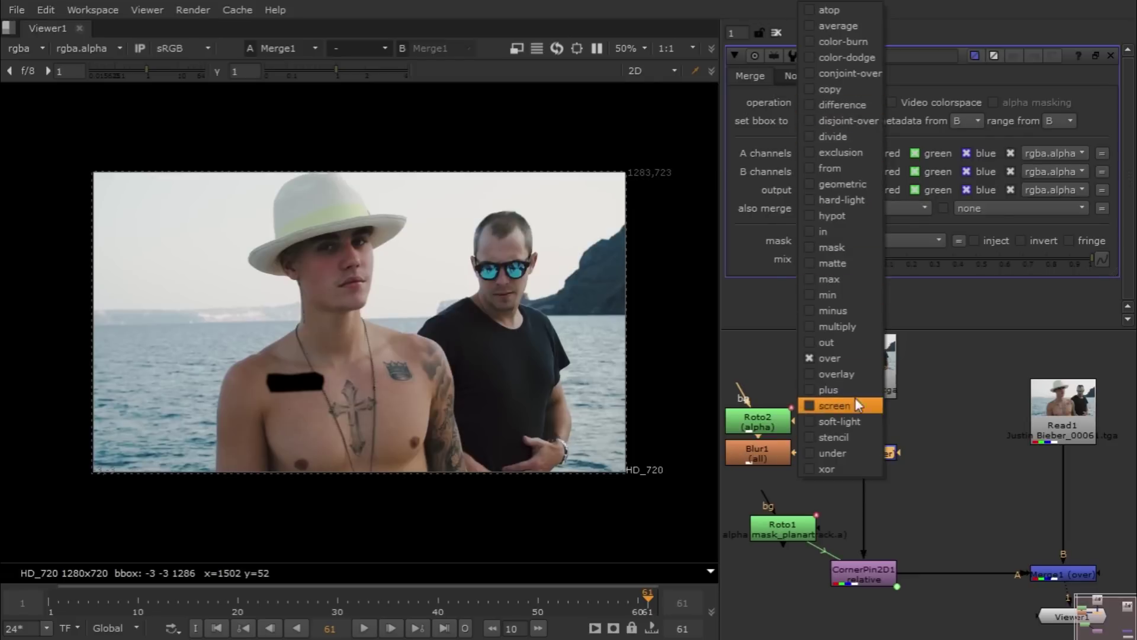
{"action": "left_click", "coordinate": [852, 251]}
{"action": "scroll", "coordinate": [282, 379], "scroll_direction": "up", "scroll_amount": 6}
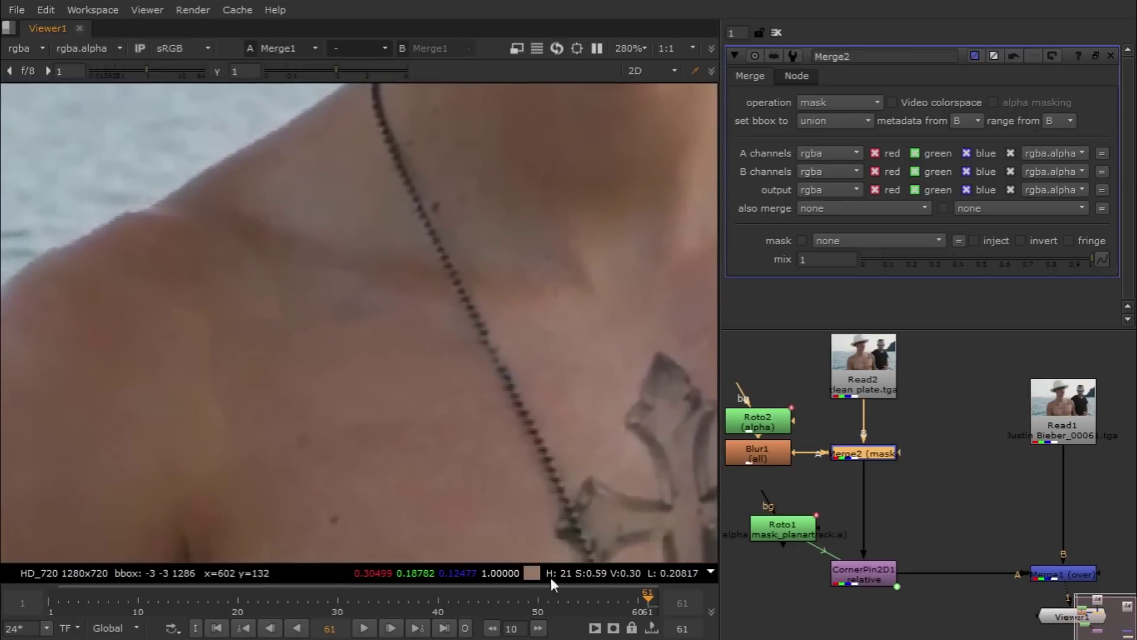
{"action": "key", "text": "f"}
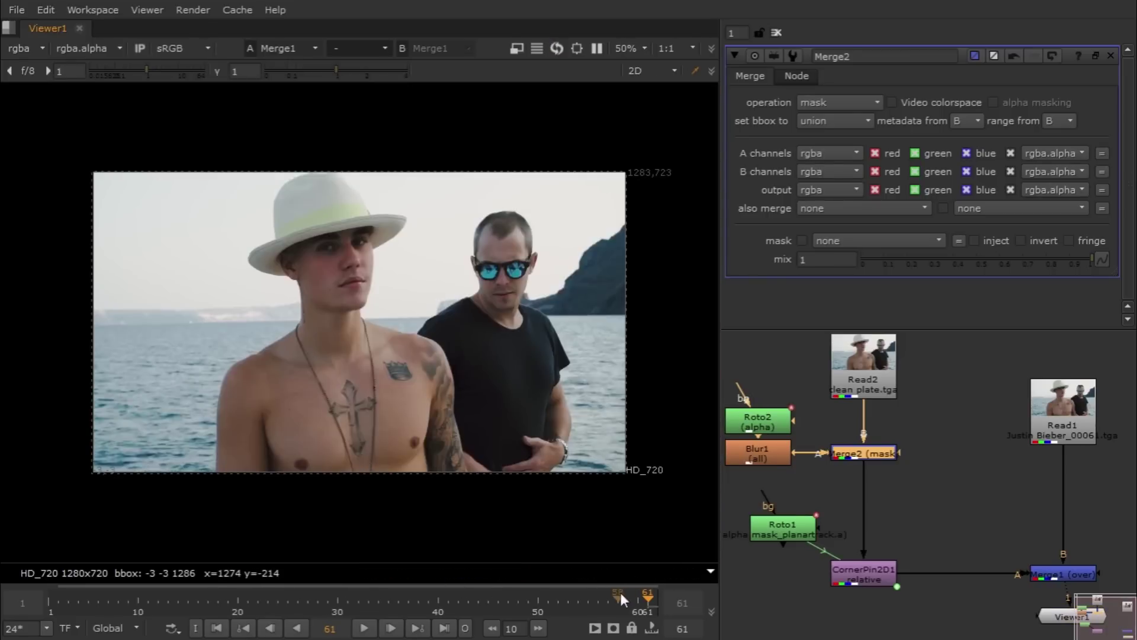
- Inspect the patched chest in the merged result close up and full frame across earlier frames, including frames 59 and 37
{"action": "left_click", "coordinate": [418, 597]}
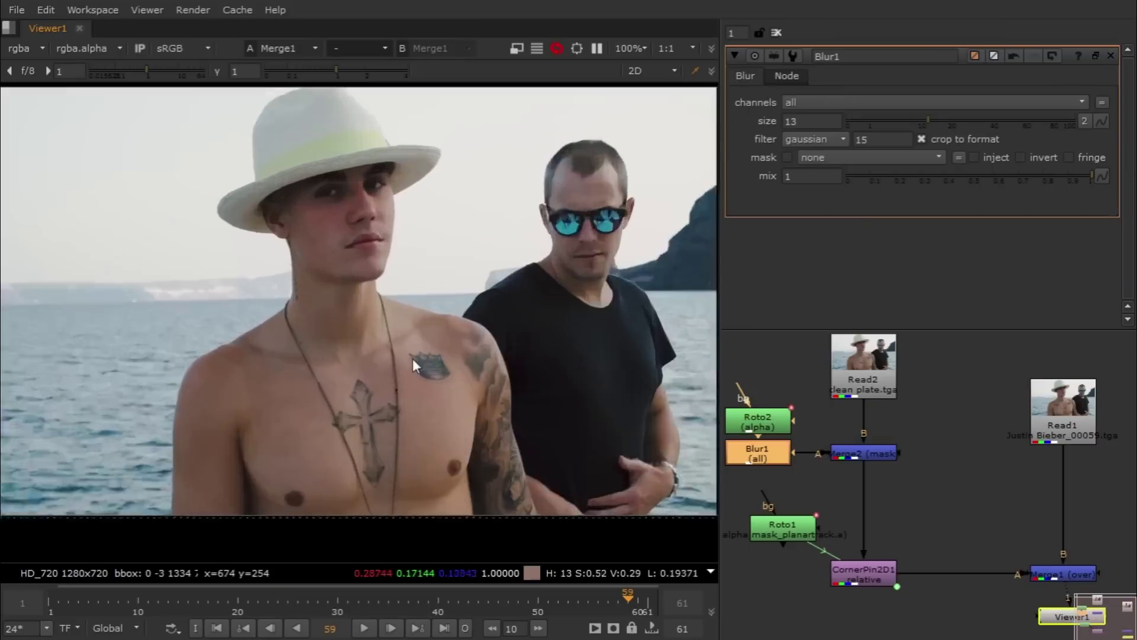
{"action": "scroll", "coordinate": [315, 399], "scroll_direction": "up", "scroll_amount": 2}
{"action": "middle_click_drag", "start_coordinate": [315, 399], "coordinate": [418, 362]}
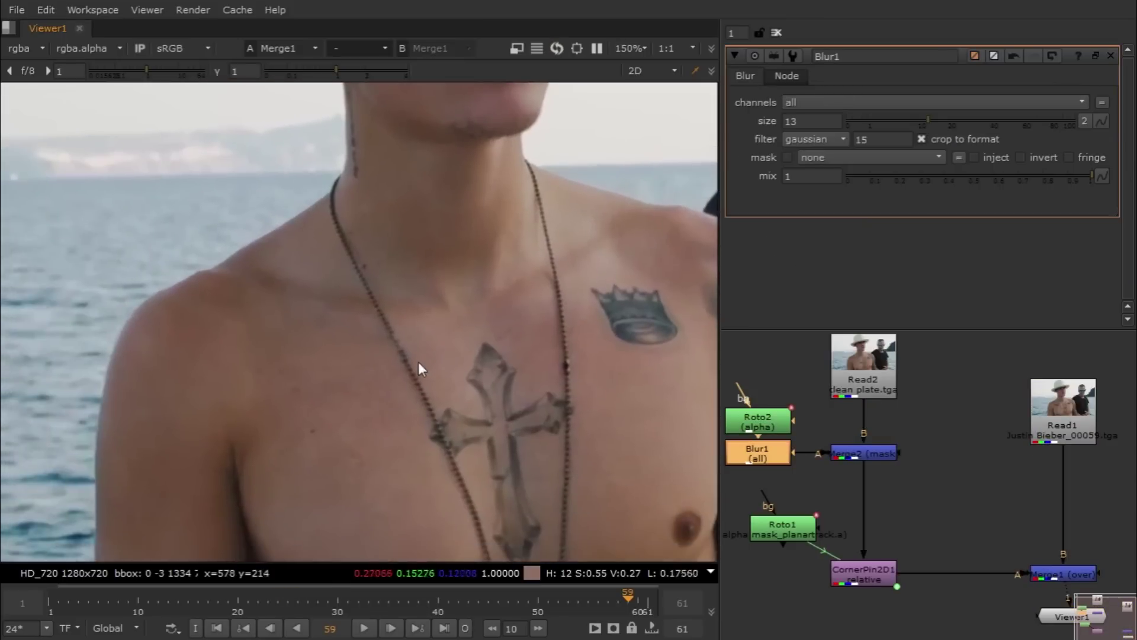
{"action": "left_click_drag", "start_coordinate": [596, 597], "coordinate": [409, 595]}
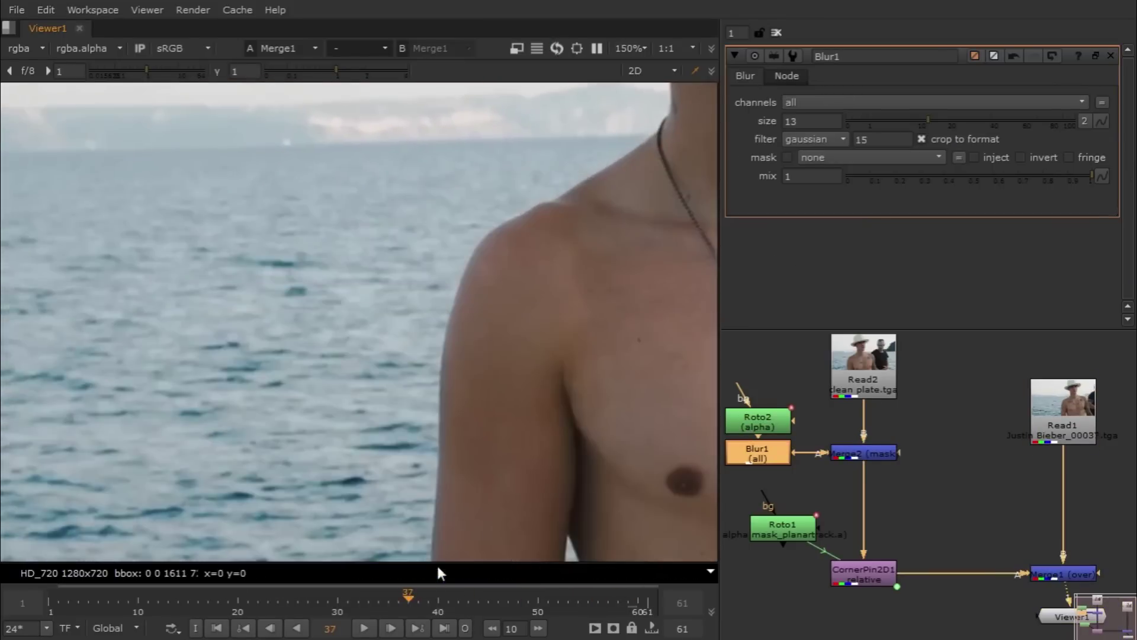
{"action": "key", "text": "f"}
{"action": "key", "text": "l"}
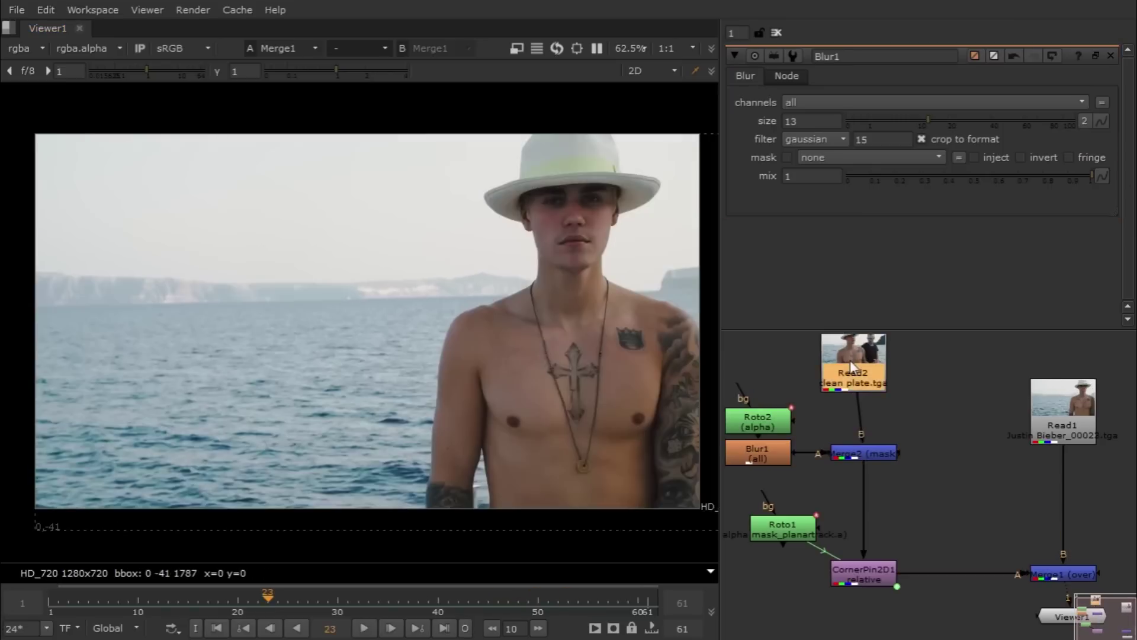
- Add a Grade node between the clean plate and Merge2, and raise its gain to 1.05
{"action": "left_click_drag", "start_coordinate": [856, 363], "coordinate": [864, 363]}
{"action": "key", "text": "g"}
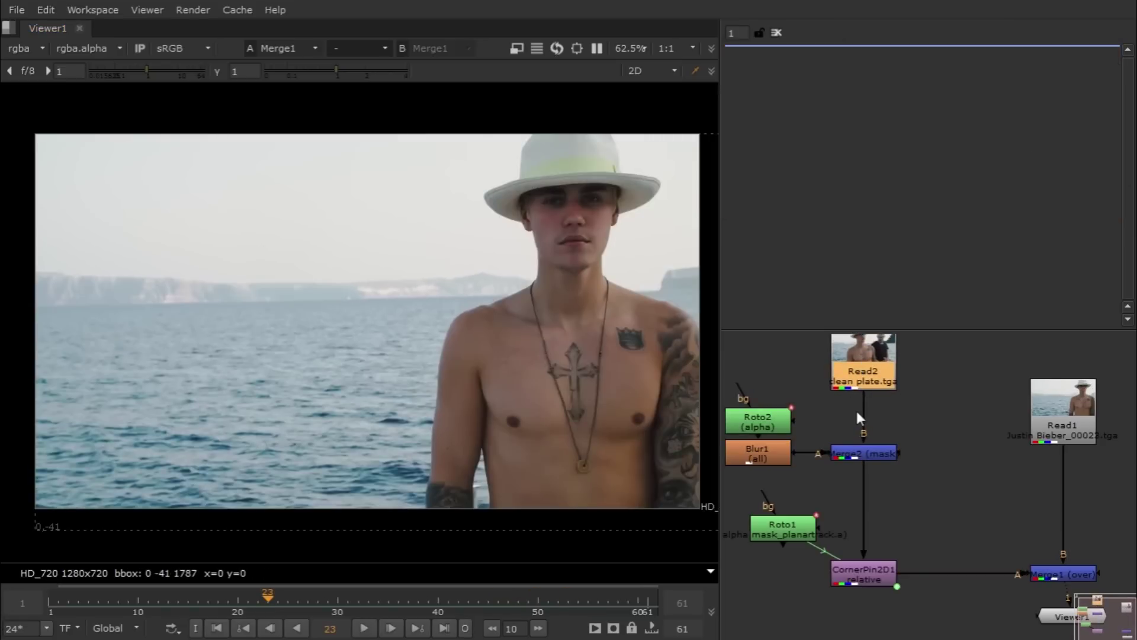
{"action": "left_click_drag", "start_coordinate": [961, 176], "coordinate": [961, 178]}
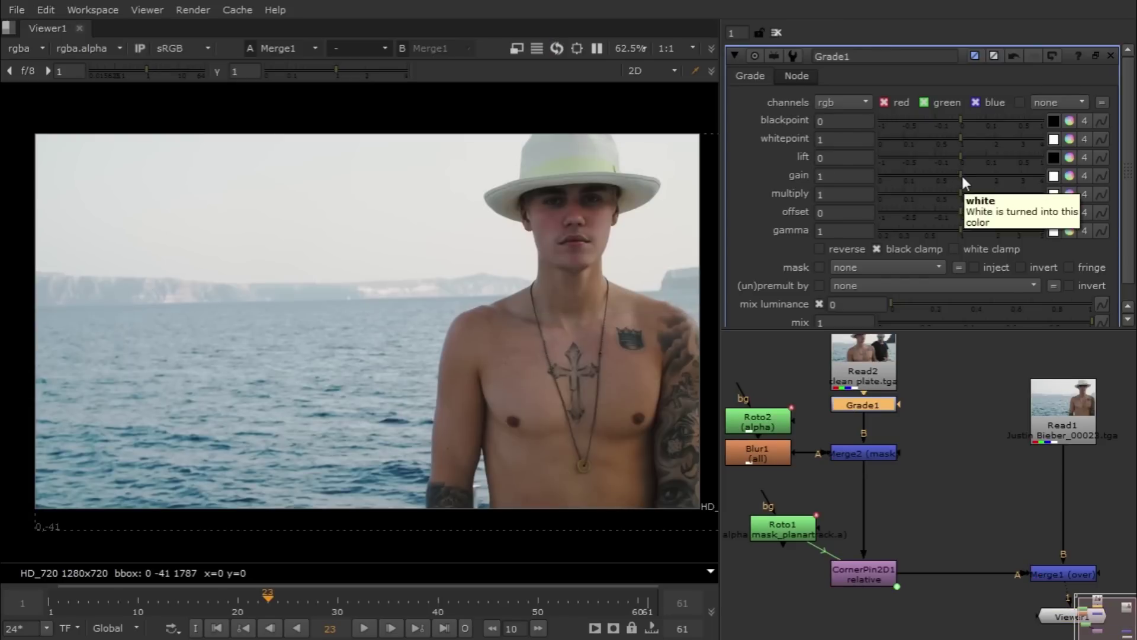
{"action": "left_click", "coordinate": [963, 176]}
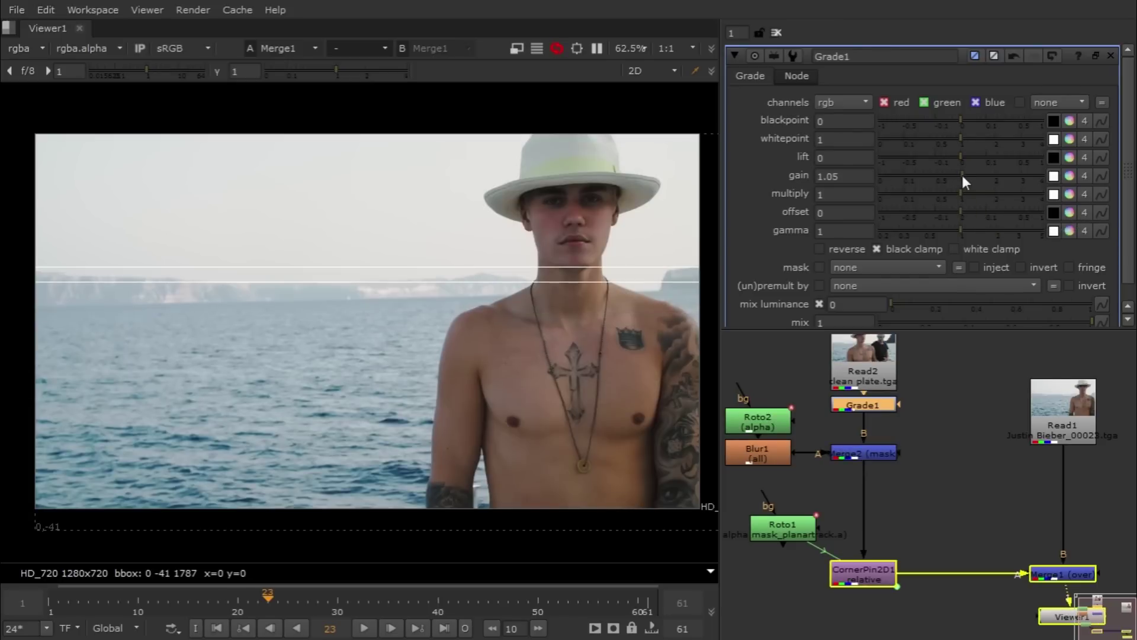
{"action": "left_click", "coordinate": [890, 403]}
{"action": "left_click_drag", "start_coordinate": [883, 408], "coordinate": [886, 416]}
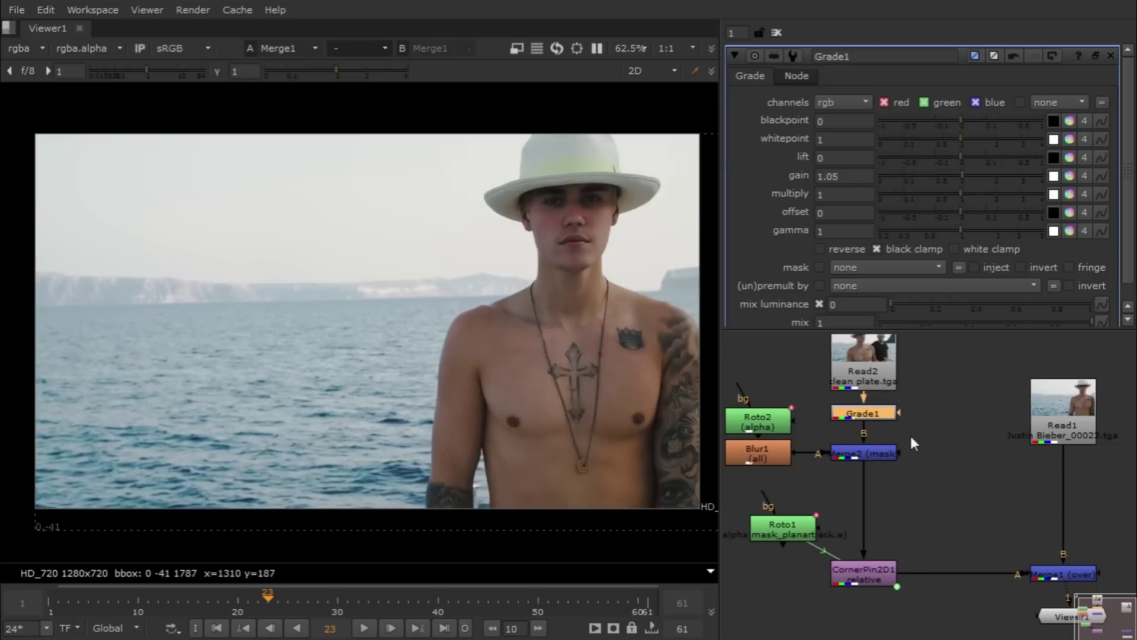
- Delete the Grade node between the clean plate and Merge2
{"action": "middle_click_drag", "start_coordinate": [913, 438], "coordinate": [926, 451]}
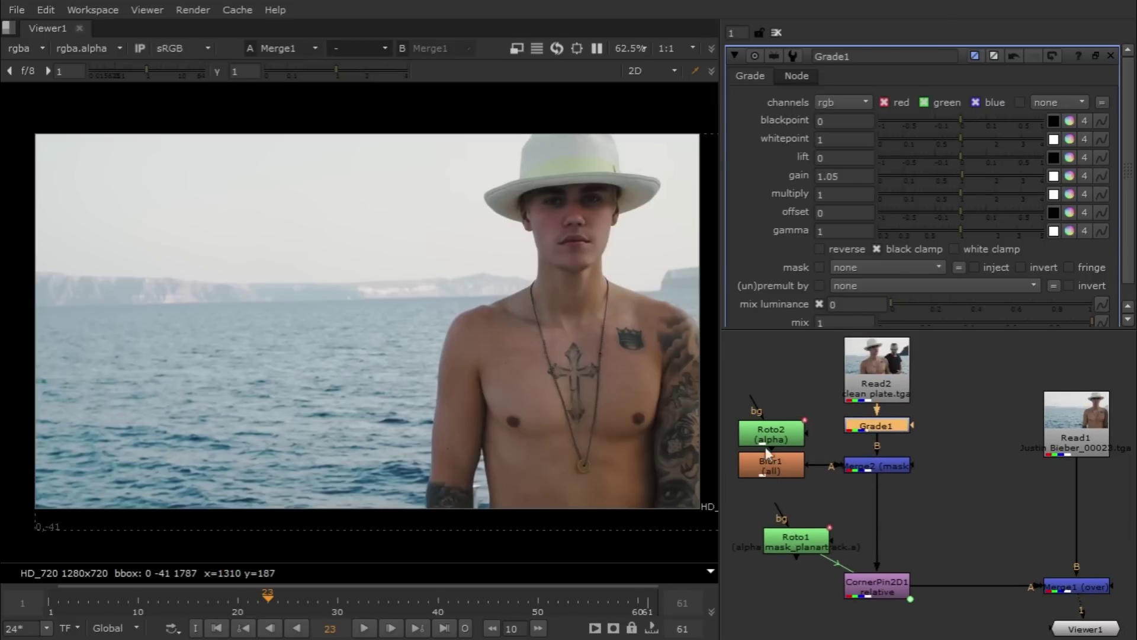
{"action": "left_click", "coordinate": [877, 471]}
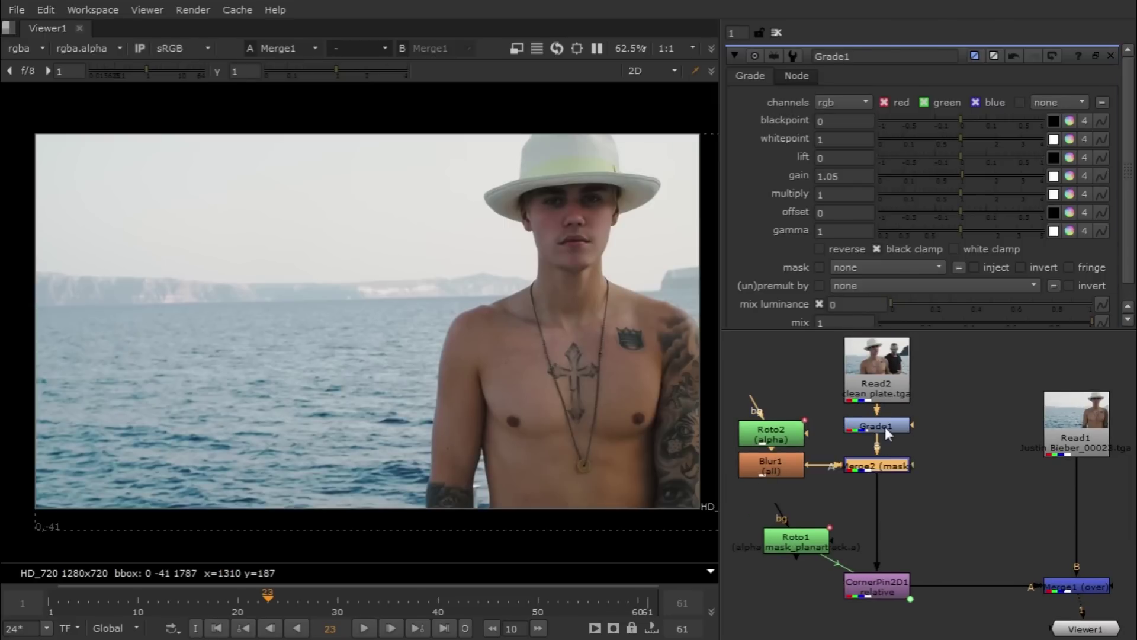
{"action": "left_click", "coordinate": [885, 427]}
{"action": "key", "text": "Delete"}
{"action": "left_click", "coordinate": [869, 467]}
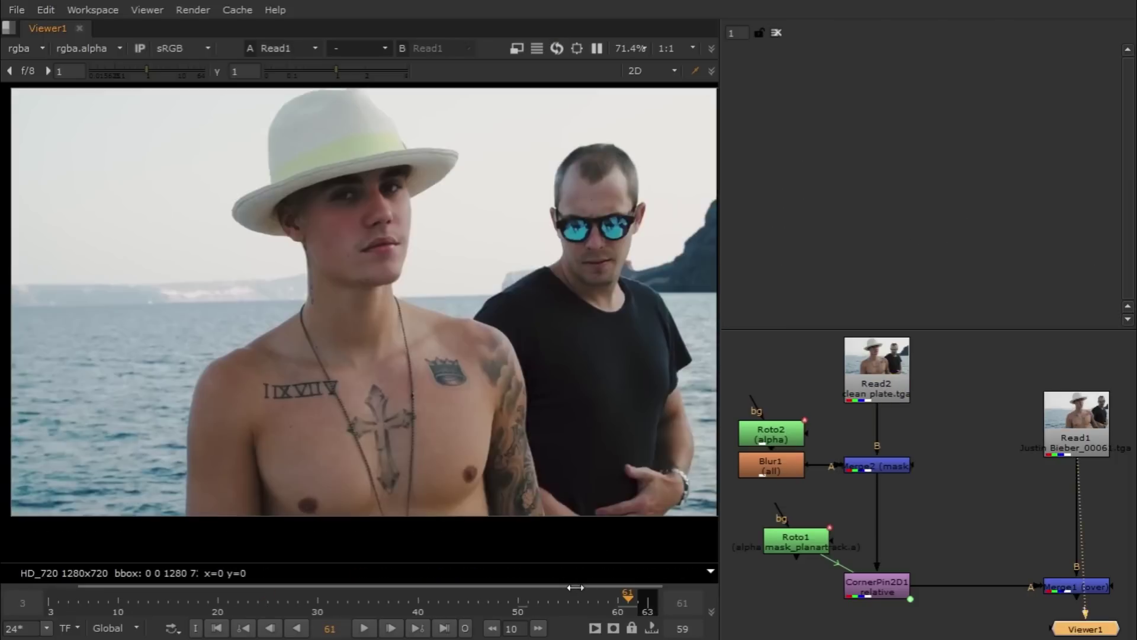
- Review the planar-tracked shape in Roto1 over the Read1 footage, and select CornerPin2D1
{"action": "mouse_move", "coordinate": [559, 589]}
{"action": "left_mouse_down"}
{"action": "mouse_move", "coordinate": [569, 590]}
{"action": "mouse_move", "coordinate": [558, 589]}
{"action": "left_mouse_up"}
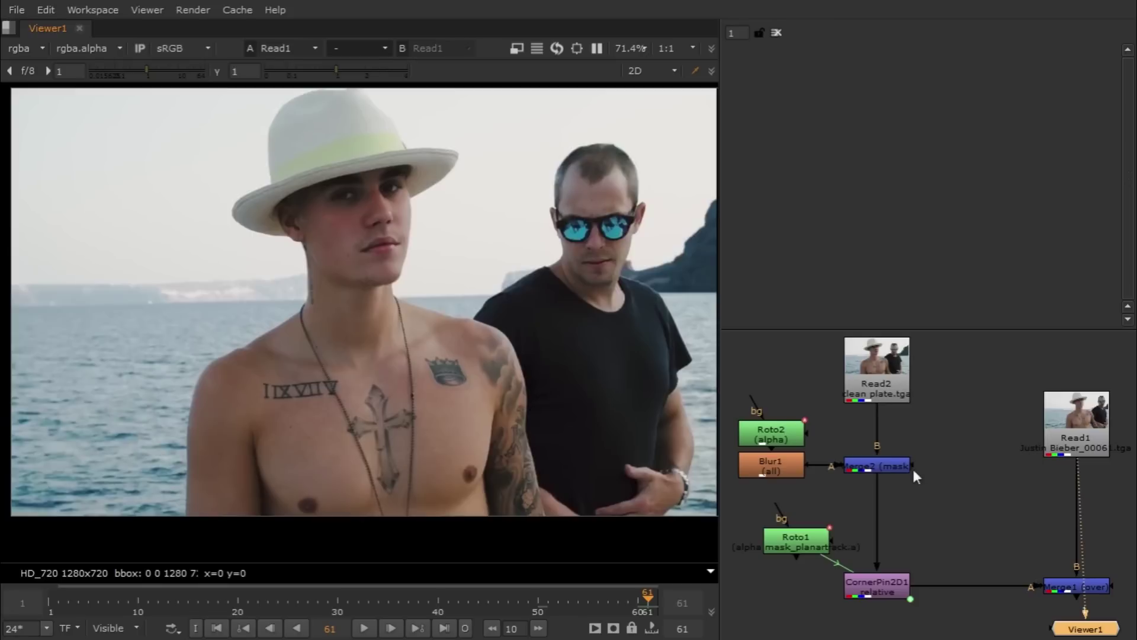
{"action": "left_click", "coordinate": [807, 545]}
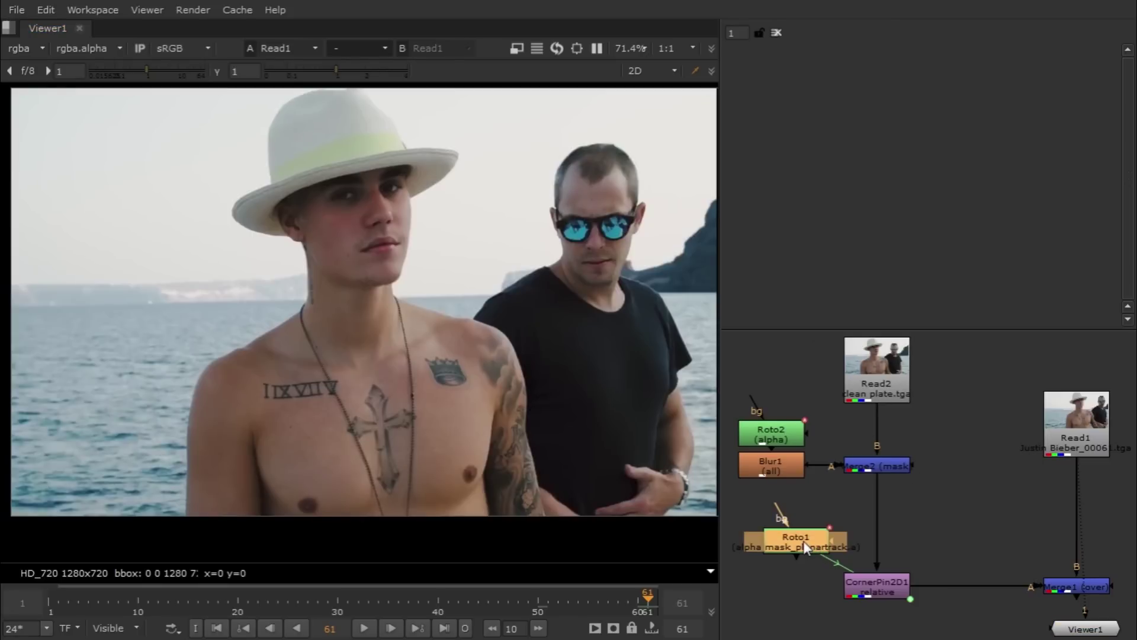
{"action": "double_click", "coordinate": [806, 546]}
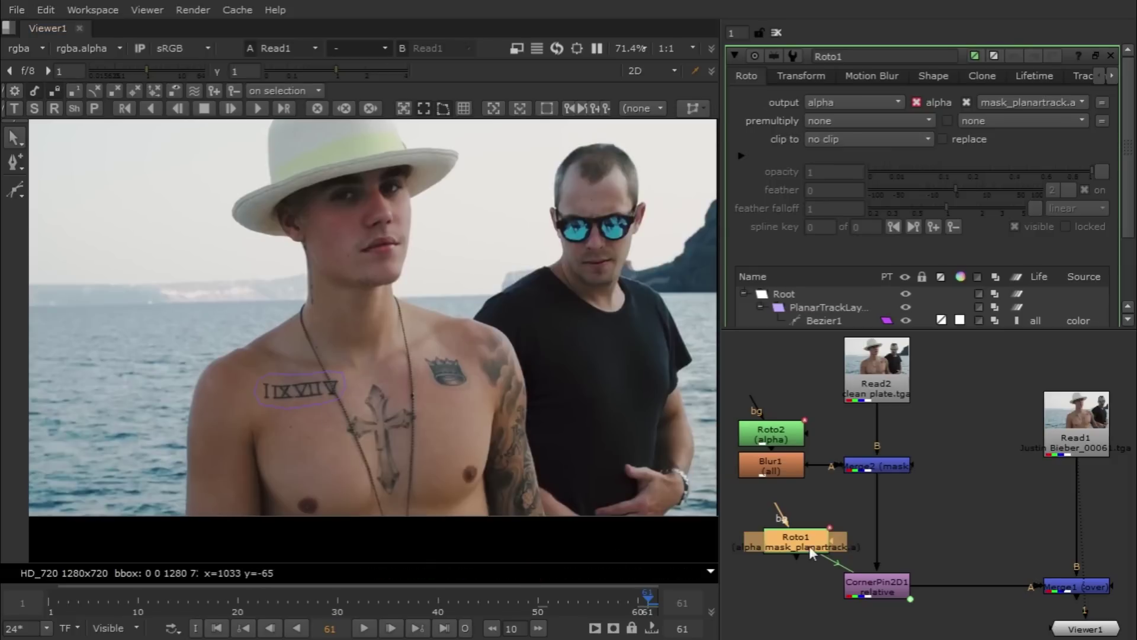
{"action": "left_click", "coordinate": [860, 590]}
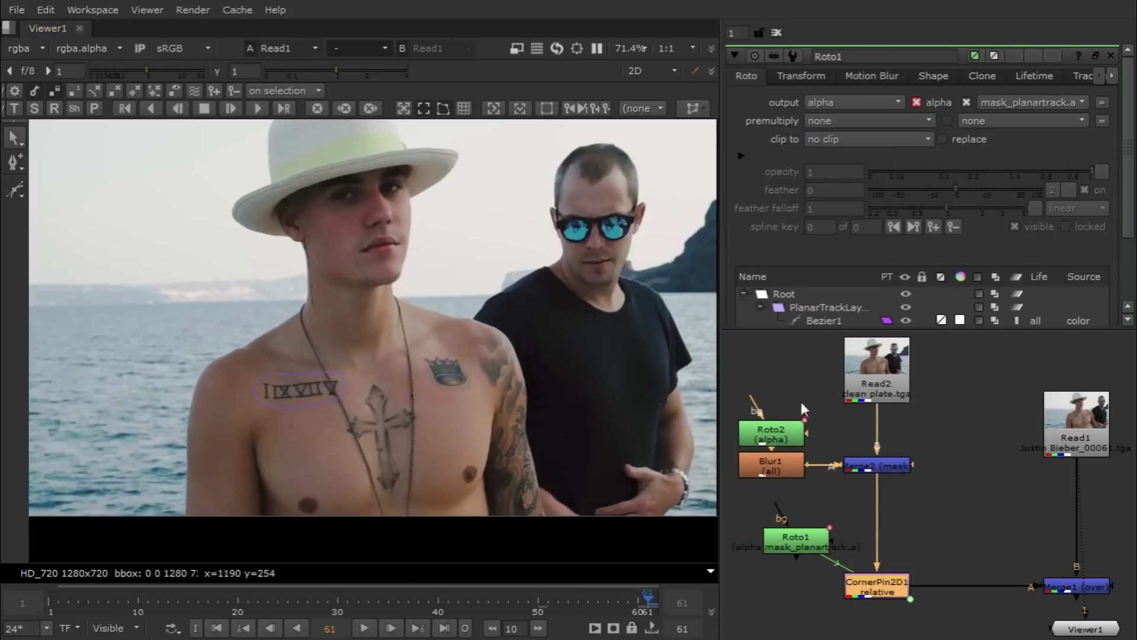
- Open the Read2 clean plate's properties and show the clean plate in the viewer
{"action": "left_click", "coordinate": [891, 382]}
{"action": "double_click", "coordinate": [893, 384]}
{"action": "key", "text": "1"}
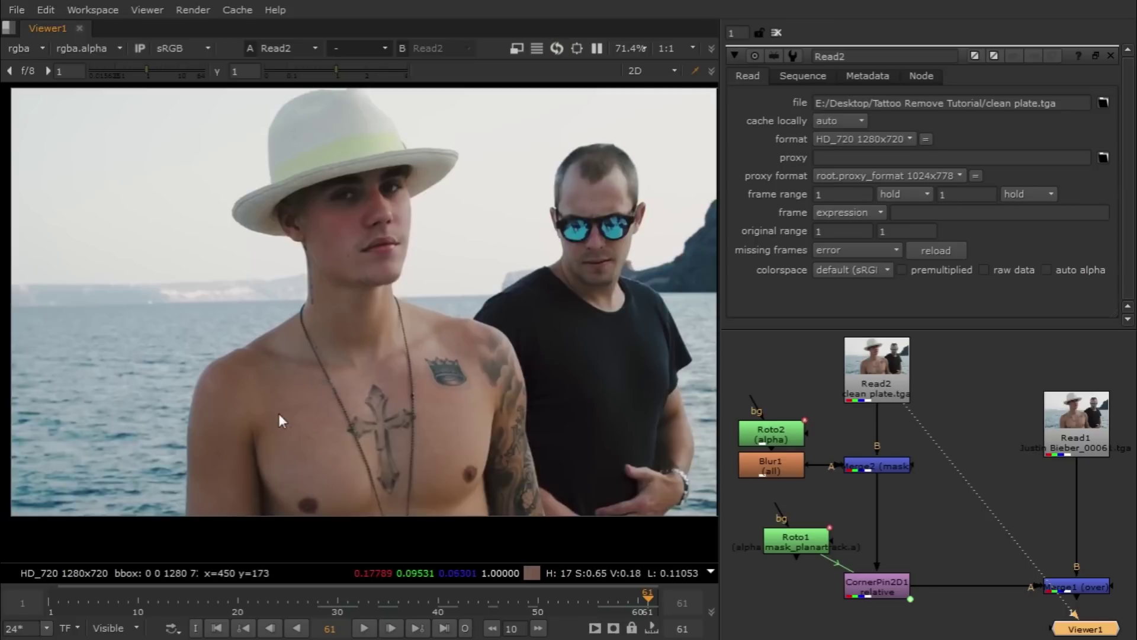
- Review Roto2's Bezier1 shape over the clean plate, and open the Blur1 settings
{"action": "left_click", "coordinate": [786, 439]}
{"action": "double_click", "coordinate": [787, 438]}
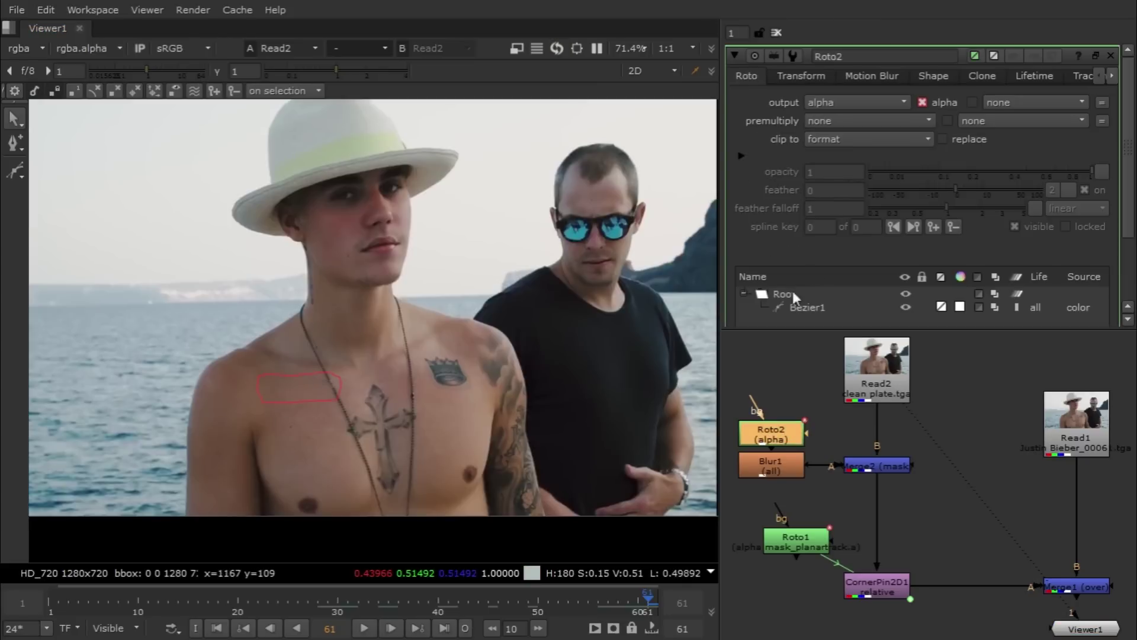
{"action": "left_click", "coordinate": [814, 310]}
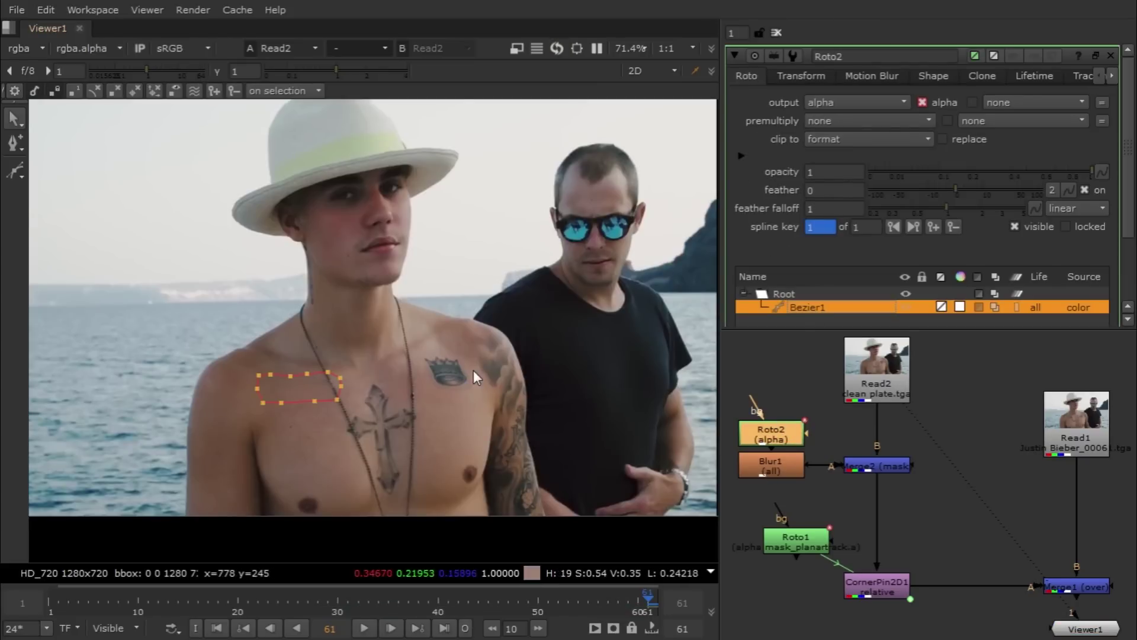
{"action": "double_click", "coordinate": [765, 467]}
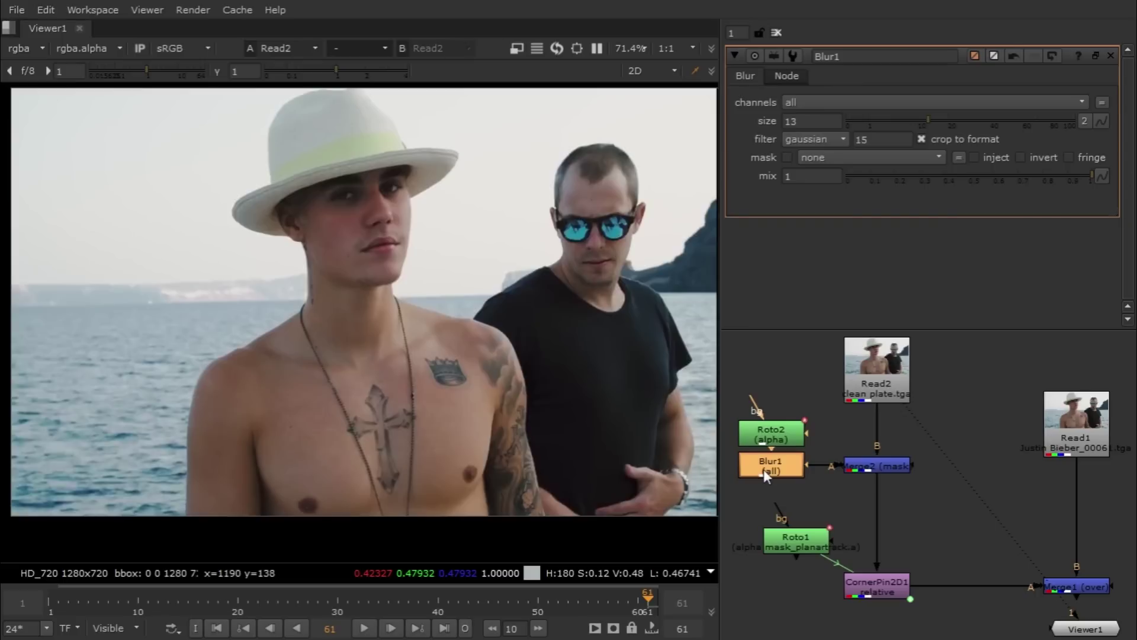
- View the masked patch from Merge2, and check CornerPin2D1's tracked motion between frames 61 and 50
{"action": "double_click", "coordinate": [886, 467]}
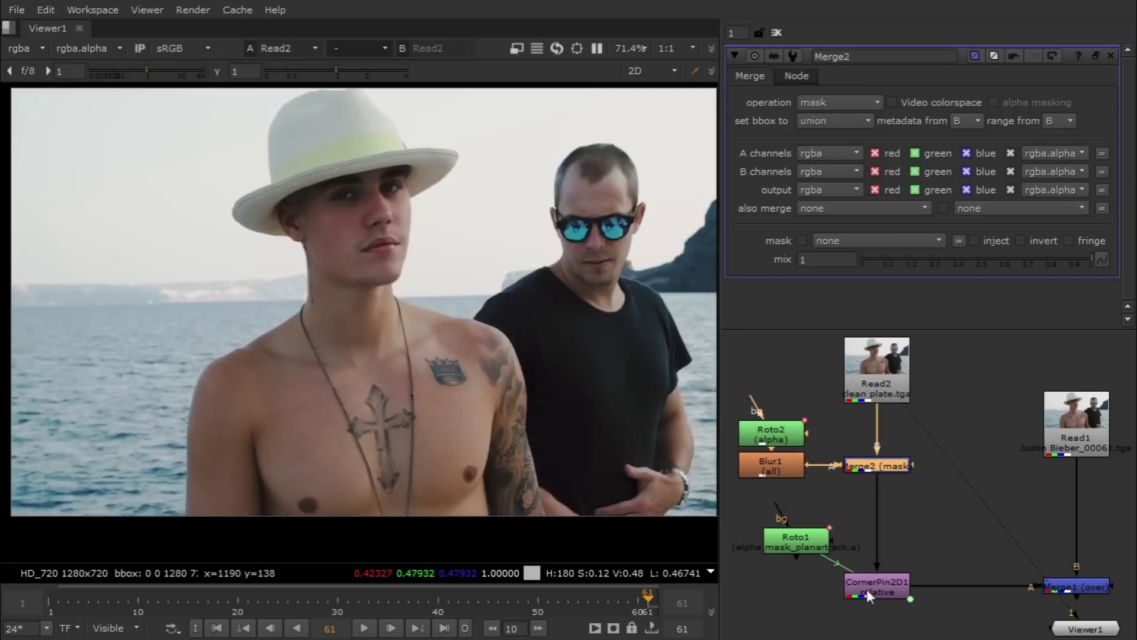
{"action": "key", "text": "1"}
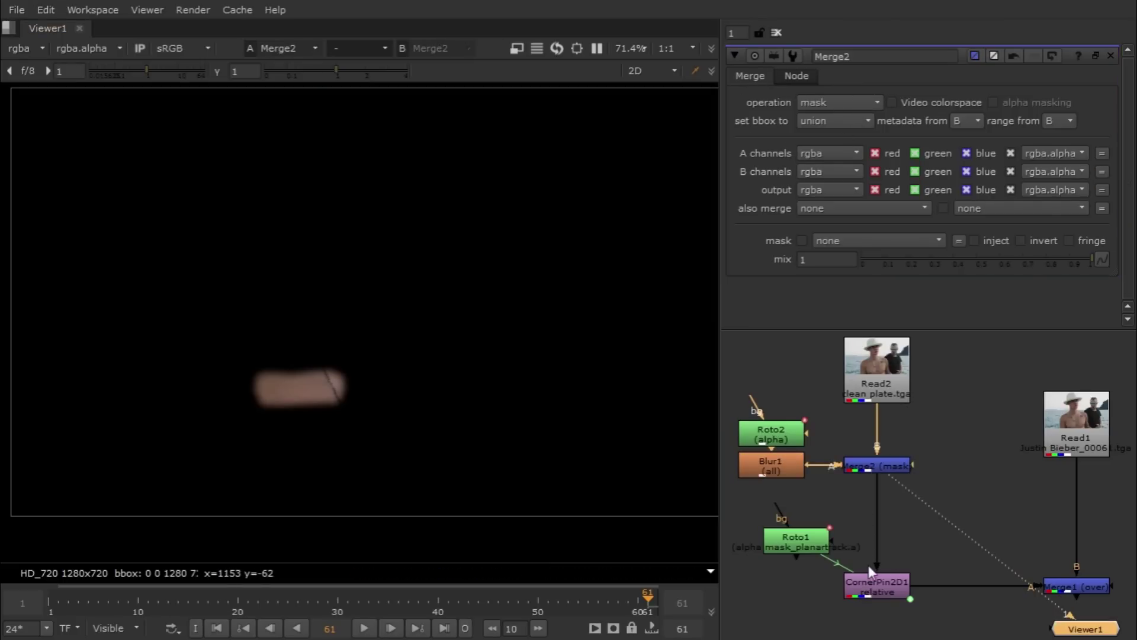
{"action": "left_click", "coordinate": [877, 590]}
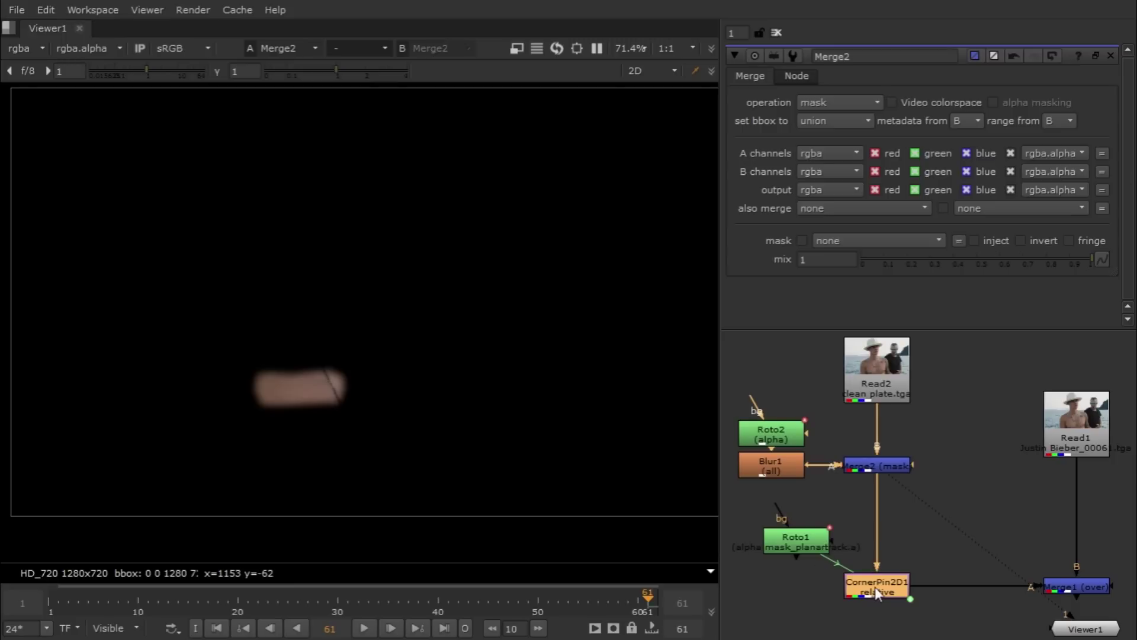
{"action": "key", "text": "1"}
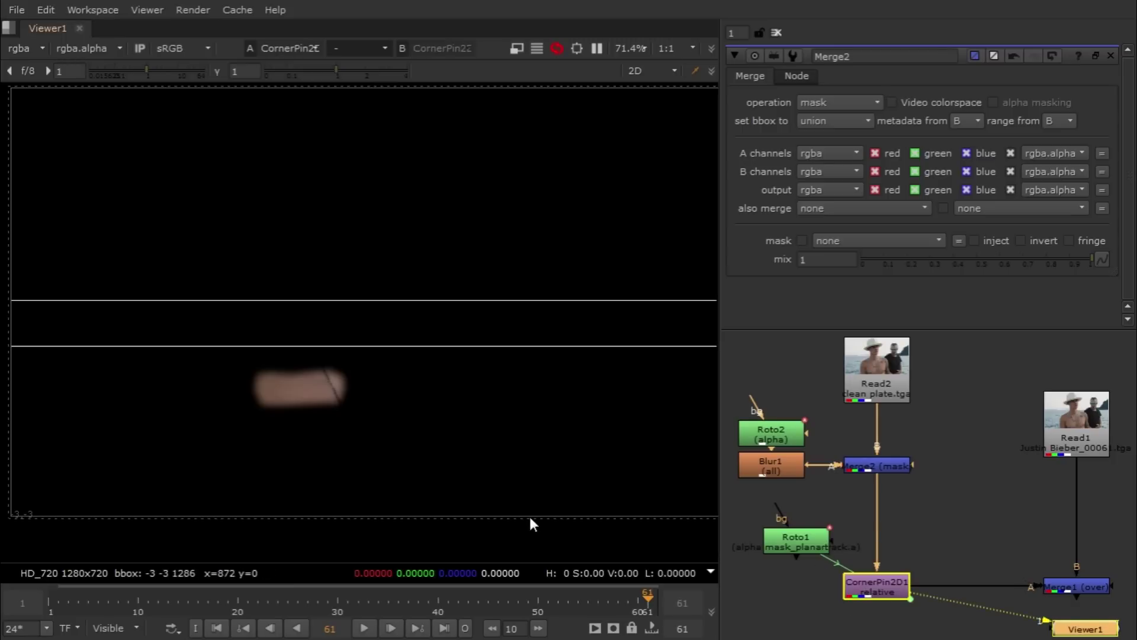
{"action": "left_click_drag", "start_coordinate": [650, 592], "coordinate": [535, 606]}
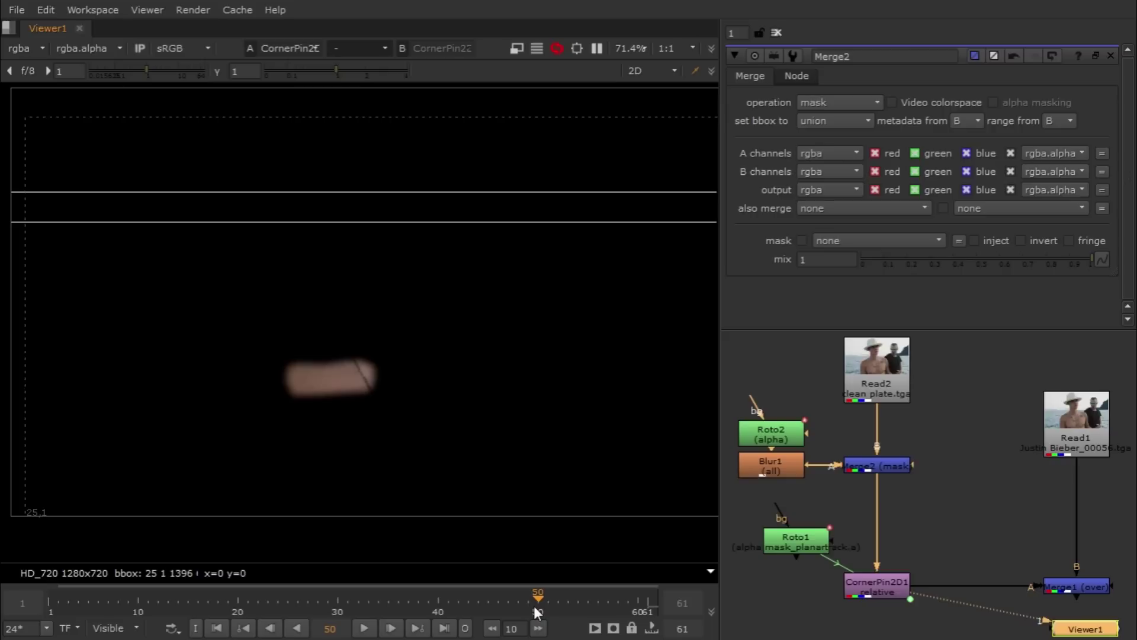
{"action": "left_click", "coordinate": [650, 599]}
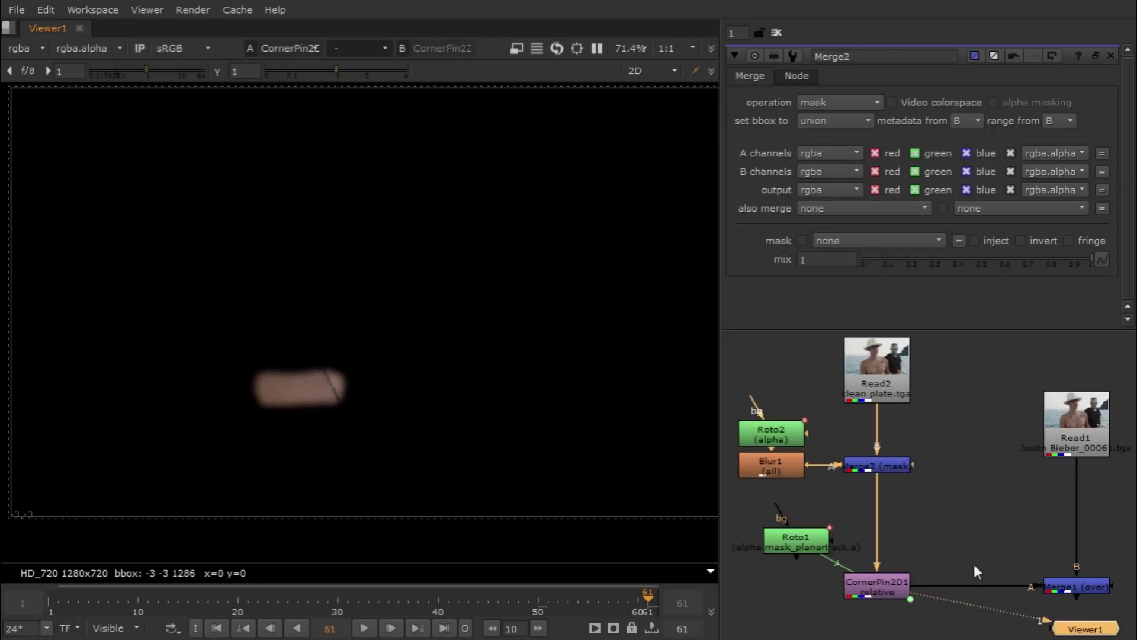
- View the Merge1 result full frame, and move the viewer node farther below Merge1
{"action": "middle_click_drag", "start_coordinate": [922, 580], "coordinate": [888, 547]}
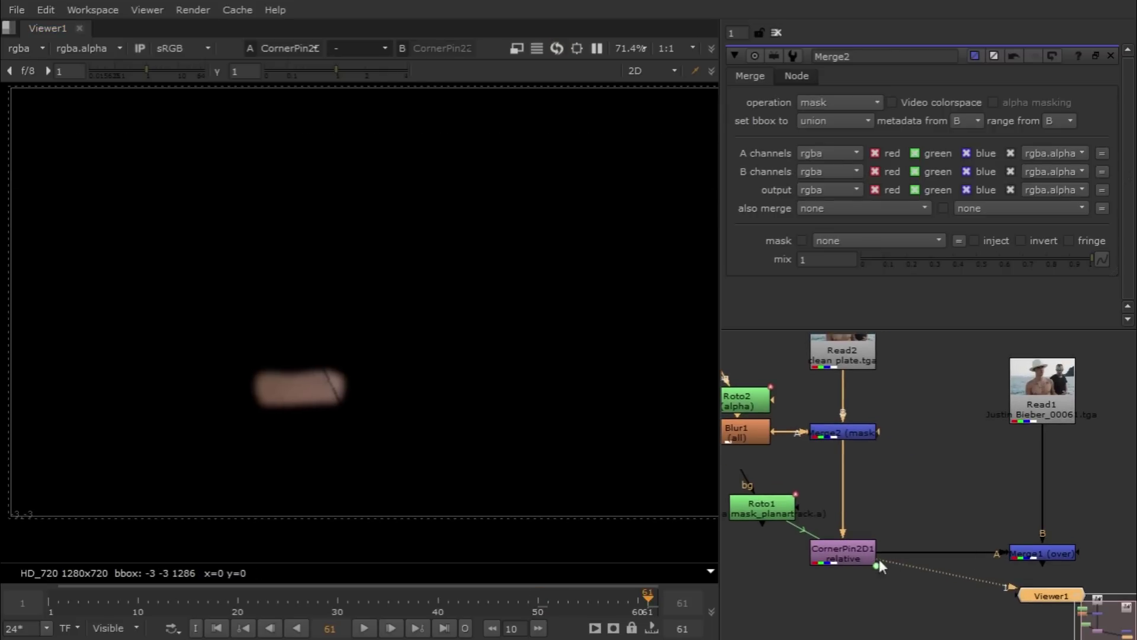
{"action": "left_click_drag", "start_coordinate": [879, 559], "coordinate": [1041, 561]}
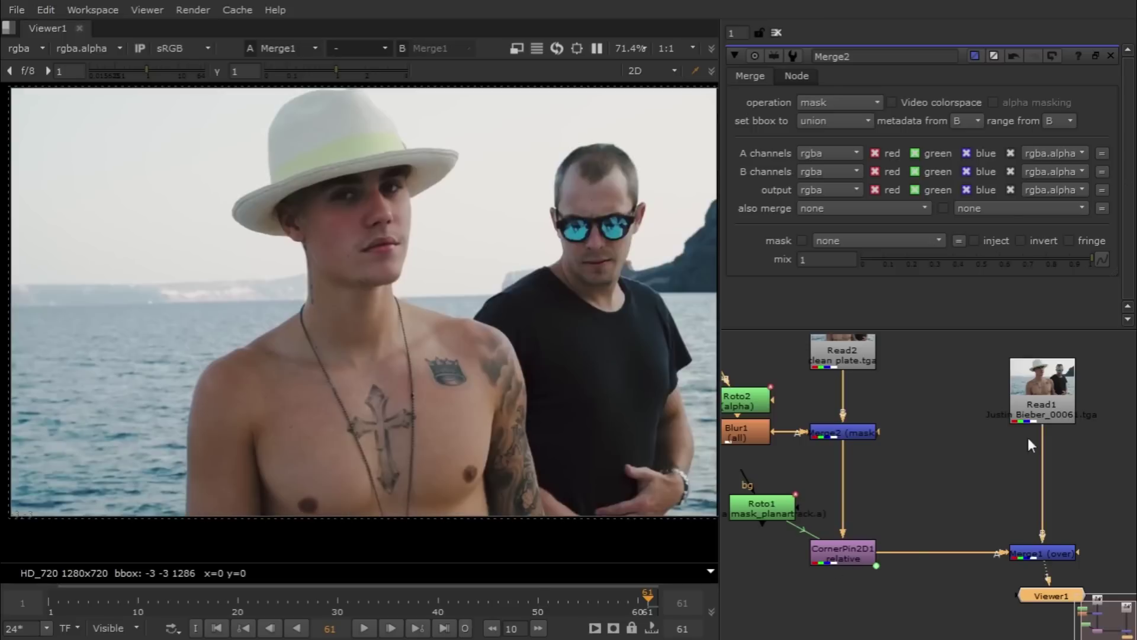
{"action": "left_click_drag", "start_coordinate": [1046, 597], "coordinate": [1027, 615]}
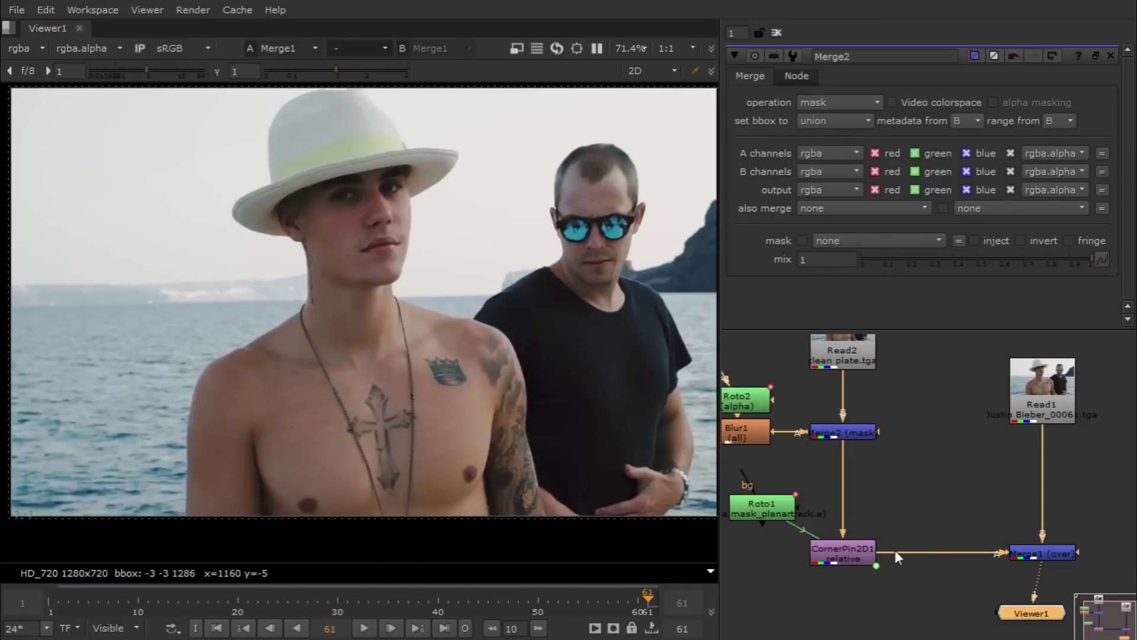
{"action": "key", "text": "f"}
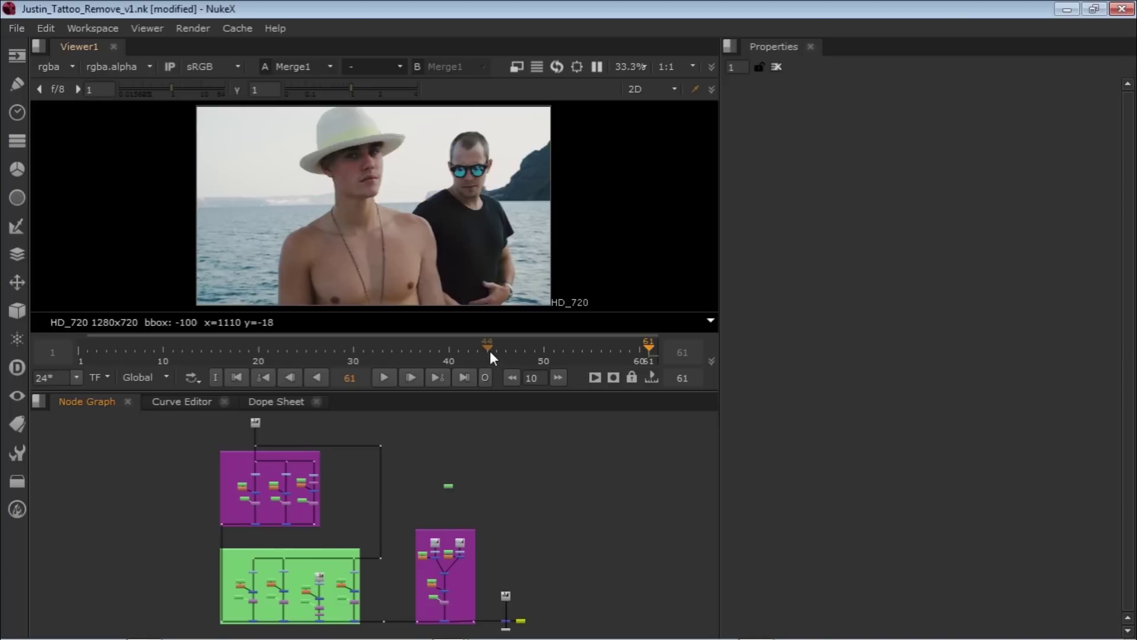
- Maximize the node graph of the Justin_Tattoo_Remove_v1.nk script and examine the branches below Read2 in BackdropNode1
{"action": "key", "text": "space"}
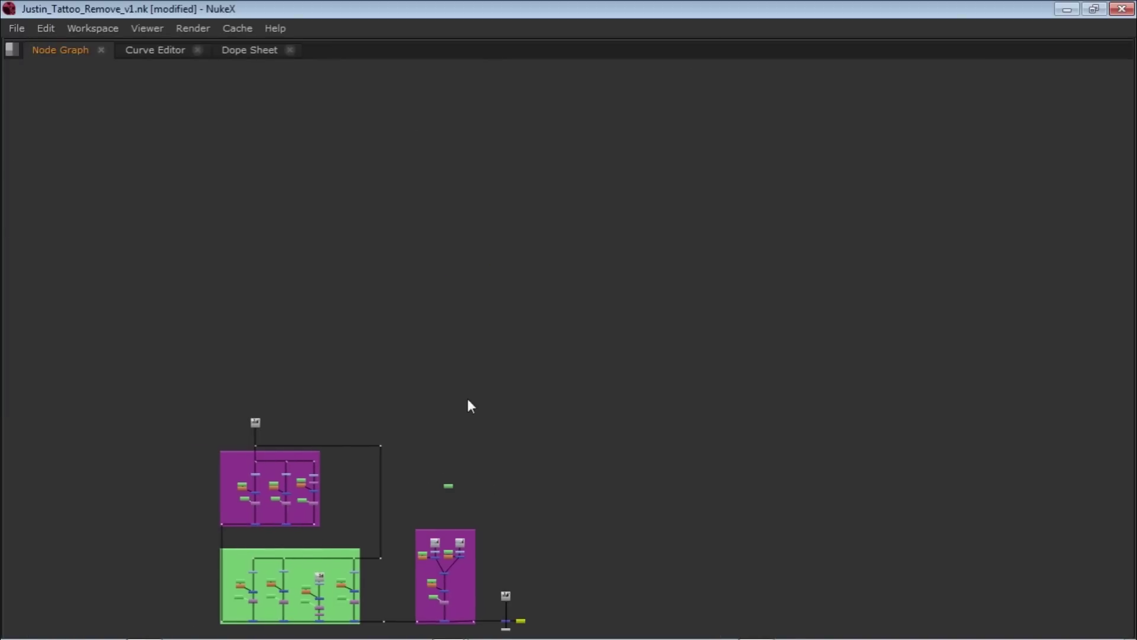
{"action": "middle_click", "coordinate": [464, 393]}
{"action": "scroll", "coordinate": [455, 355], "scroll_direction": "up", "scroll_amount": 4}
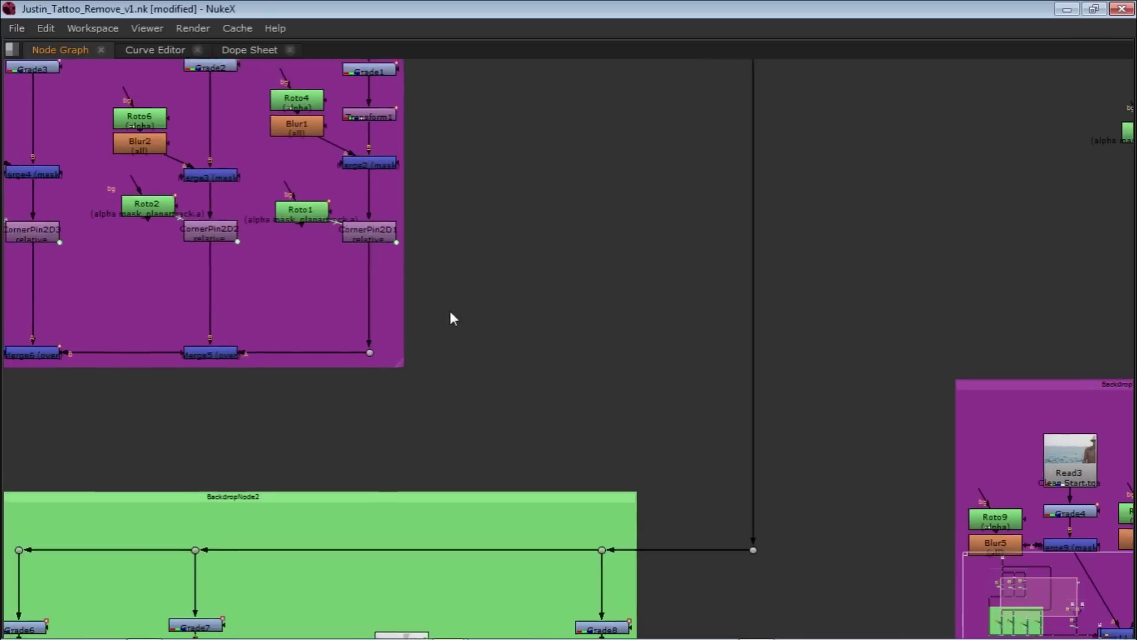
{"action": "middle_click_drag", "start_coordinate": [449, 308], "coordinate": [650, 506]}
{"action": "middle_click_drag", "start_coordinate": [374, 196], "coordinate": [495, 350]}
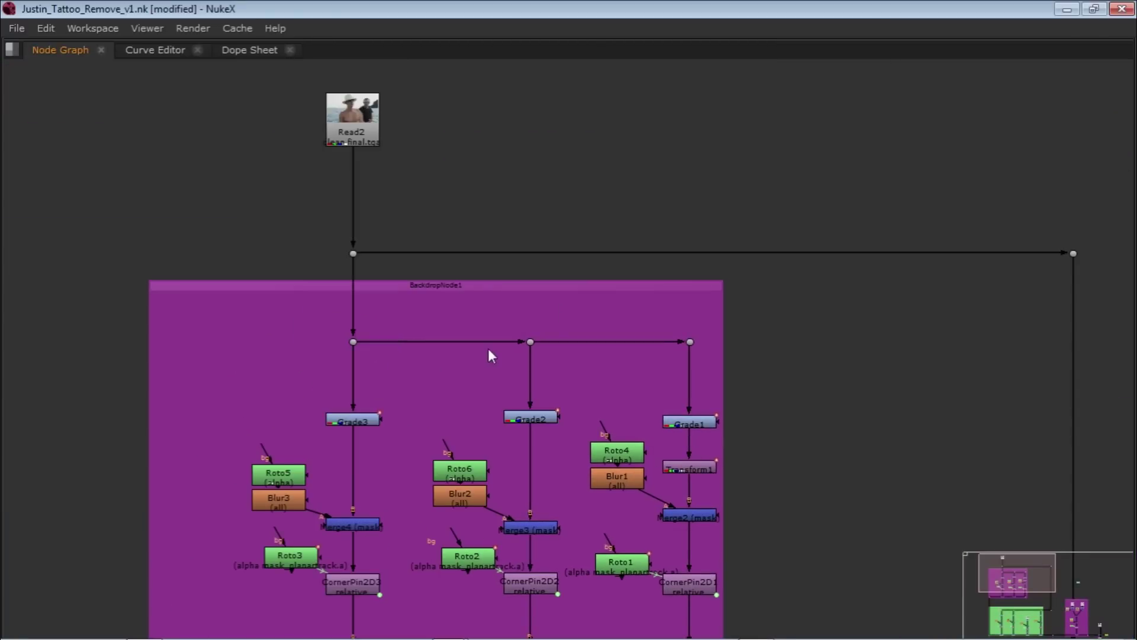
- Examine the three Grade, Roto, Blur and CornerPin2D branches in BackdropNode1, selecting the Roto5 and Roto3 masks
{"action": "scroll", "coordinate": [456, 417], "scroll_direction": "up", "scroll_amount": 4}
{"action": "middle_click_drag", "start_coordinate": [456, 417], "coordinate": [681, 194]}
{"action": "scroll", "coordinate": [542, 332], "scroll_direction": "down", "scroll_amount": 3}
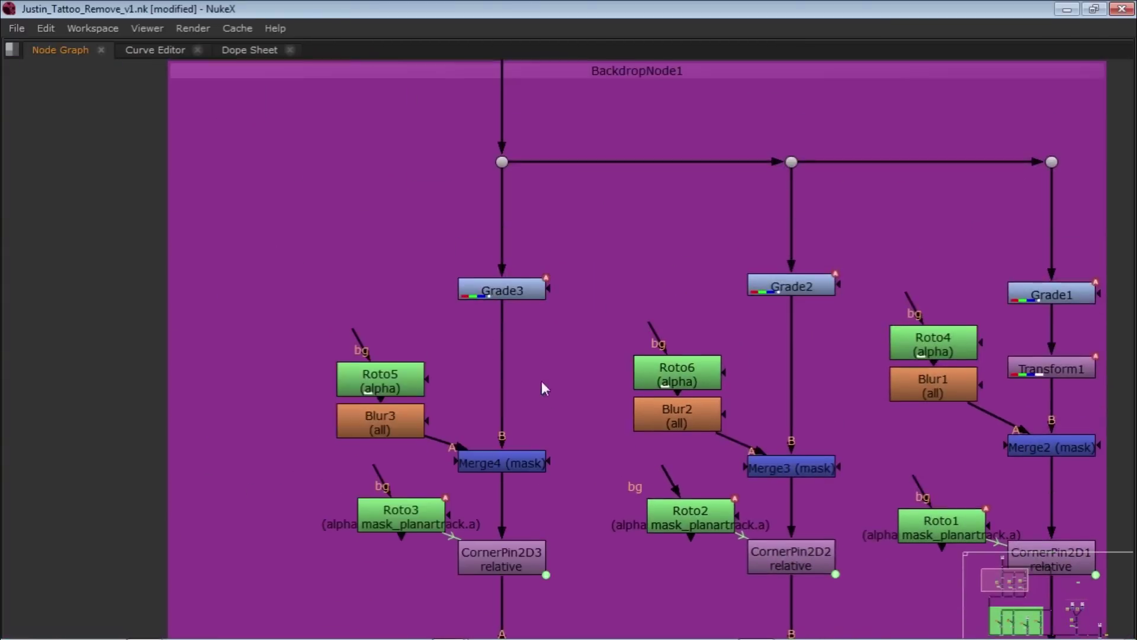
{"action": "scroll", "coordinate": [545, 329], "scroll_direction": "up", "scroll_amount": 2}
{"action": "middle_click_drag", "start_coordinate": [557, 298], "coordinate": [557, 302]}
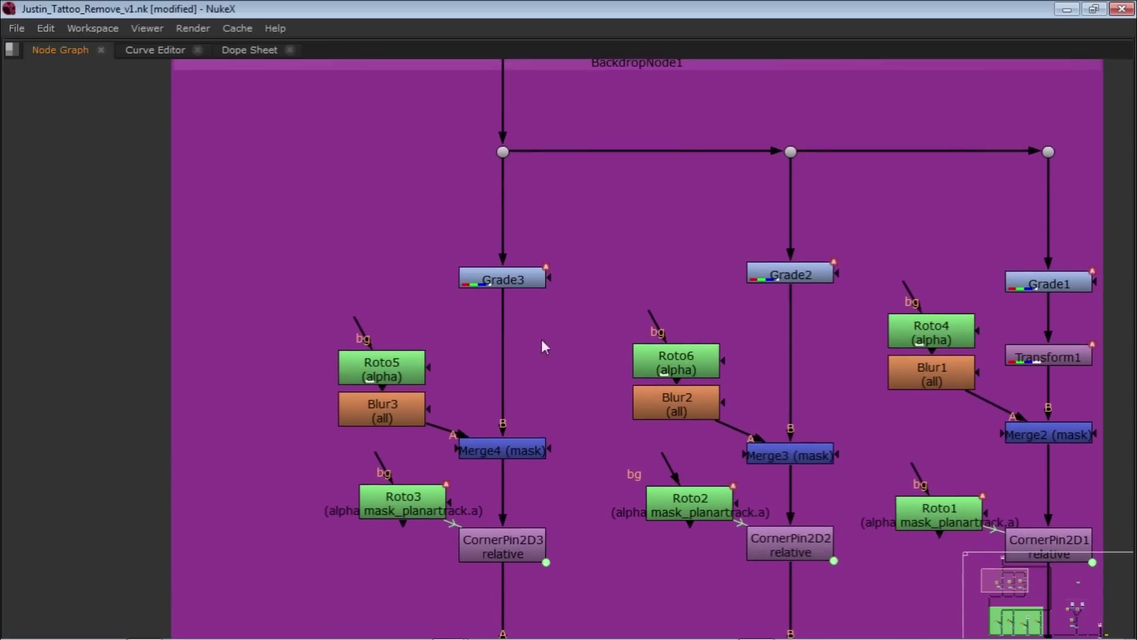
{"action": "left_click", "coordinate": [397, 374]}
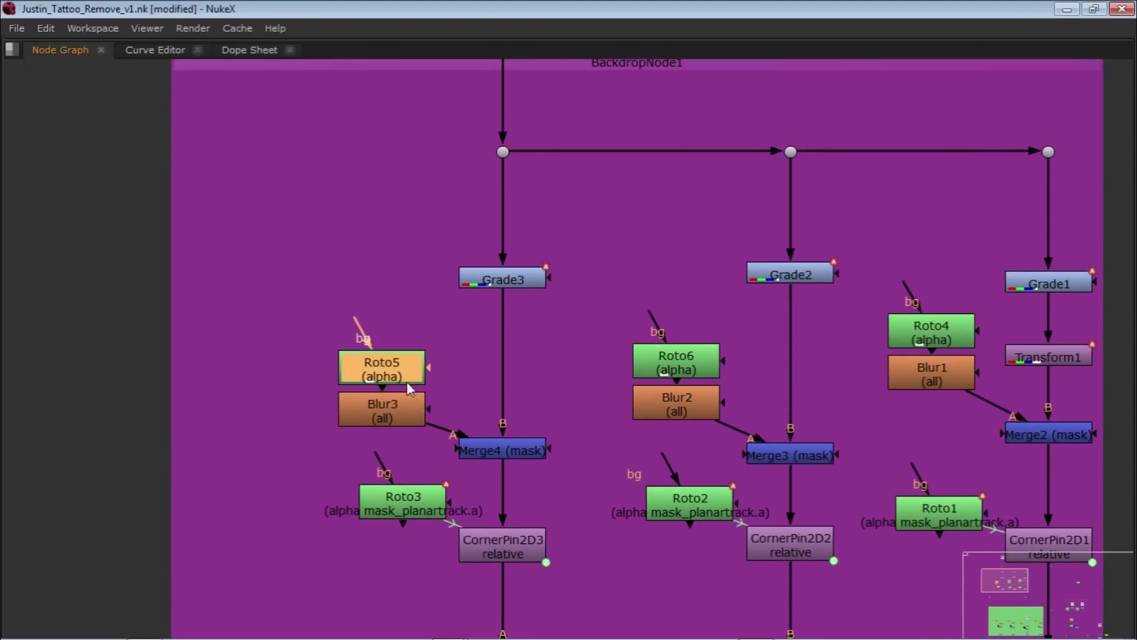
{"action": "left_click", "coordinate": [396, 503]}
{"action": "left_click_drag", "start_coordinate": [399, 504], "coordinate": [397, 505]}
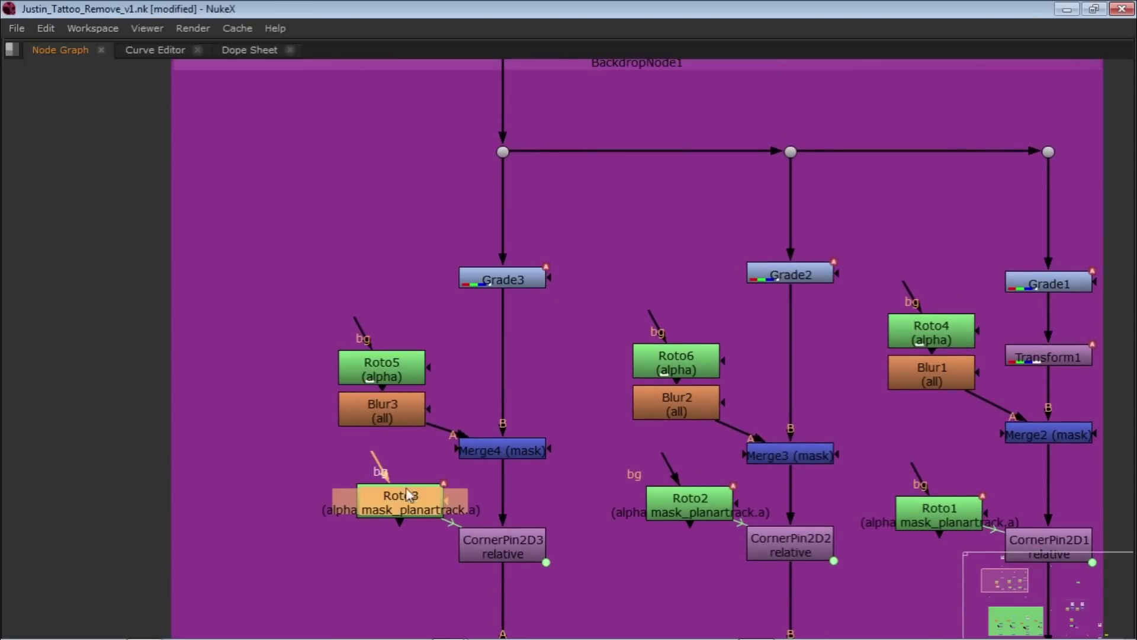
- Survey the branches in the green backdrop and the neighbouring purple backdrop, and restore the node graph from its maximized size
{"action": "scroll", "coordinate": [689, 365], "scroll_direction": "down", "scroll_amount": 10}
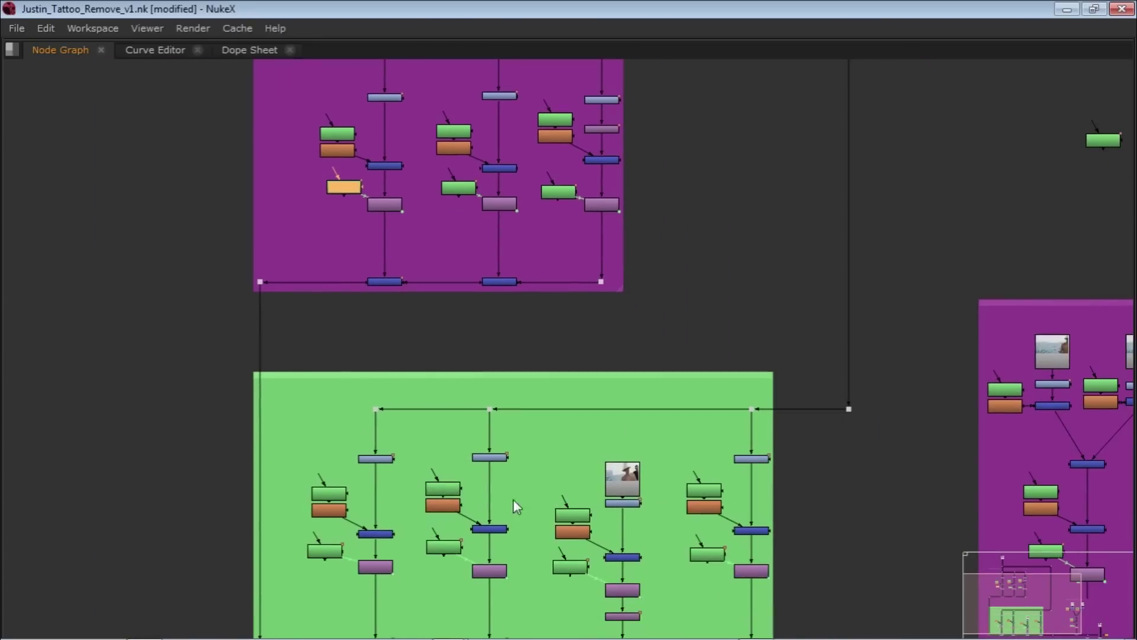
{"action": "middle_click_drag", "start_coordinate": [681, 475], "coordinate": [509, 452]}
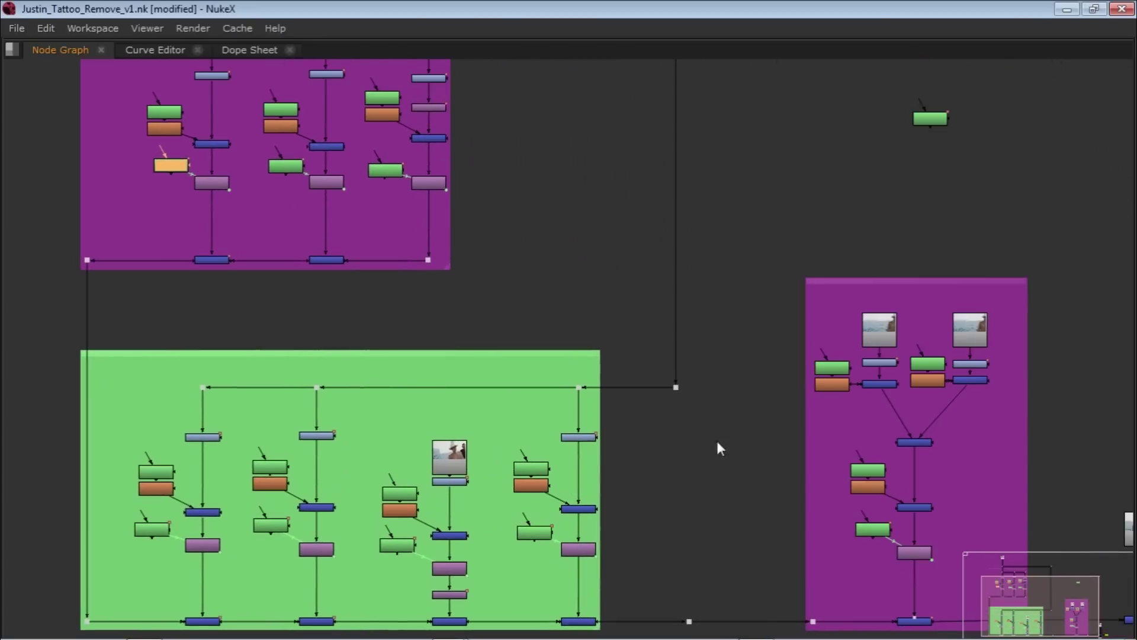
{"action": "scroll", "coordinate": [641, 435], "scroll_direction": "down", "scroll_amount": 3}
{"action": "key", "text": "space"}
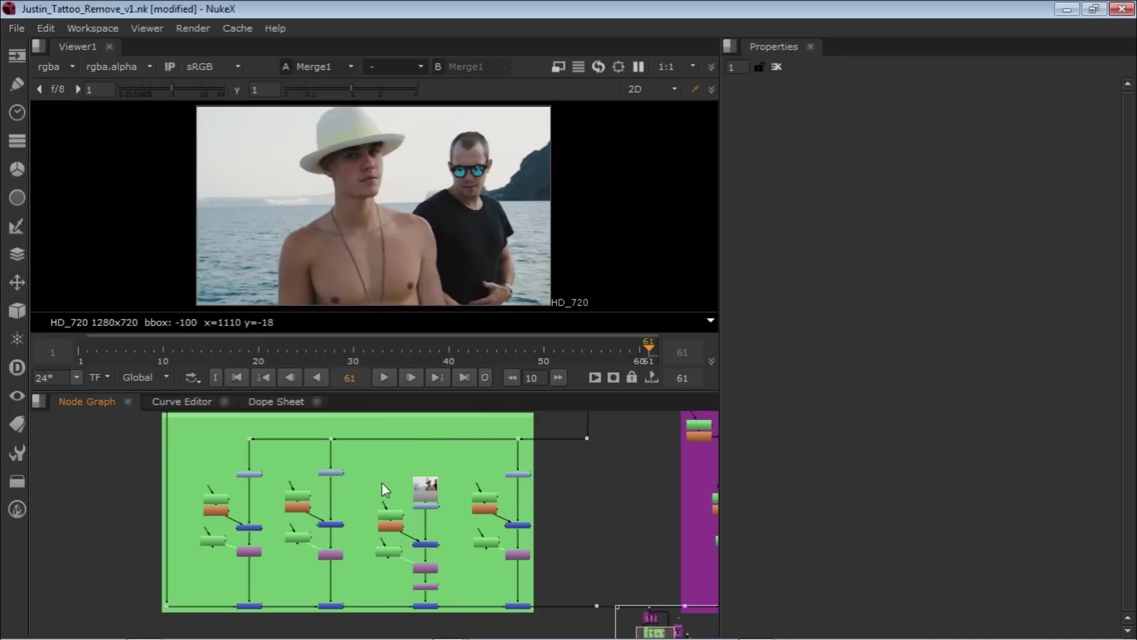
- Open the planar-track masks Roto3, Roto2 and Roto1 in BackdropNode1 to review their shapes over the footage
{"action": "scroll", "coordinate": [417, 490], "scroll_direction": "up", "scroll_amount": 3}
{"action": "middle_click_drag", "start_coordinate": [416, 482], "coordinate": [450, 616]}
{"action": "middle_click_drag", "start_coordinate": [403, 416], "coordinate": [459, 571]}
{"action": "middle_click_drag", "start_coordinate": [419, 496], "coordinate": [441, 539]}
{"action": "double_click", "coordinate": [304, 545]}
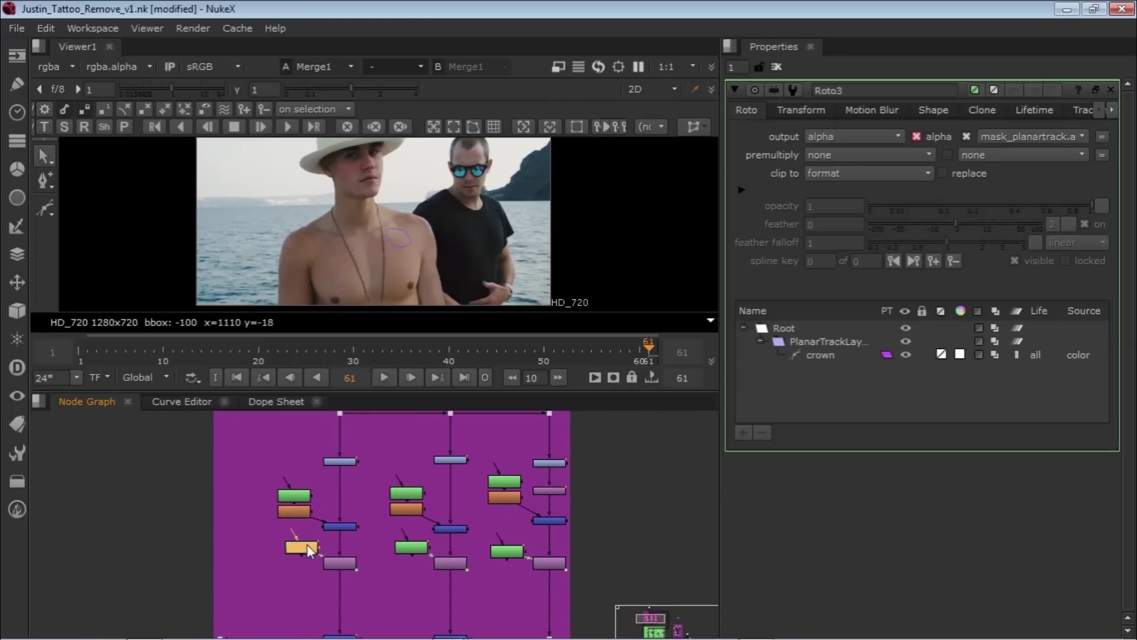
{"action": "double_click", "coordinate": [413, 547]}
{"action": "double_click", "coordinate": [507, 552]}
- Review the planar-track masks of the four green backdrop branches, including Roto11, Roto19 and Roto15, and view the whole script
{"action": "middle_click_drag", "start_coordinate": [497, 563], "coordinate": [478, 423]}
{"action": "middle_click_drag", "start_coordinate": [449, 527], "coordinate": [466, 400]}
{"action": "middle_click_drag", "start_coordinate": [337, 626], "coordinate": [333, 555]}
{"action": "double_click", "coordinate": [279, 557]}
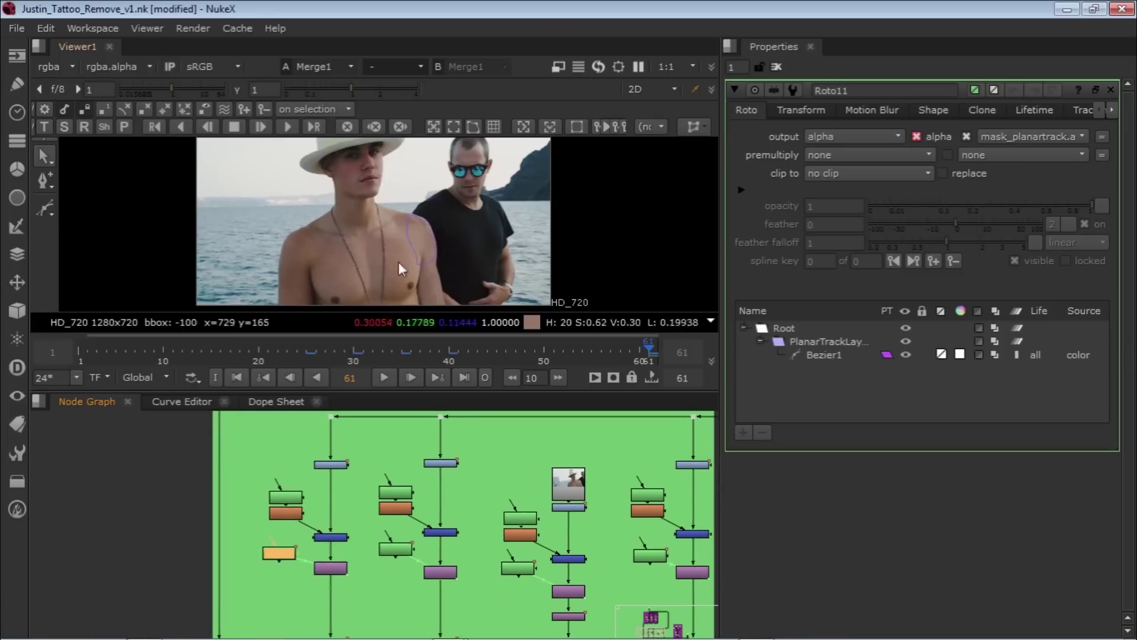
{"action": "double_click", "coordinate": [403, 549]}
{"action": "double_click", "coordinate": [519, 568]}
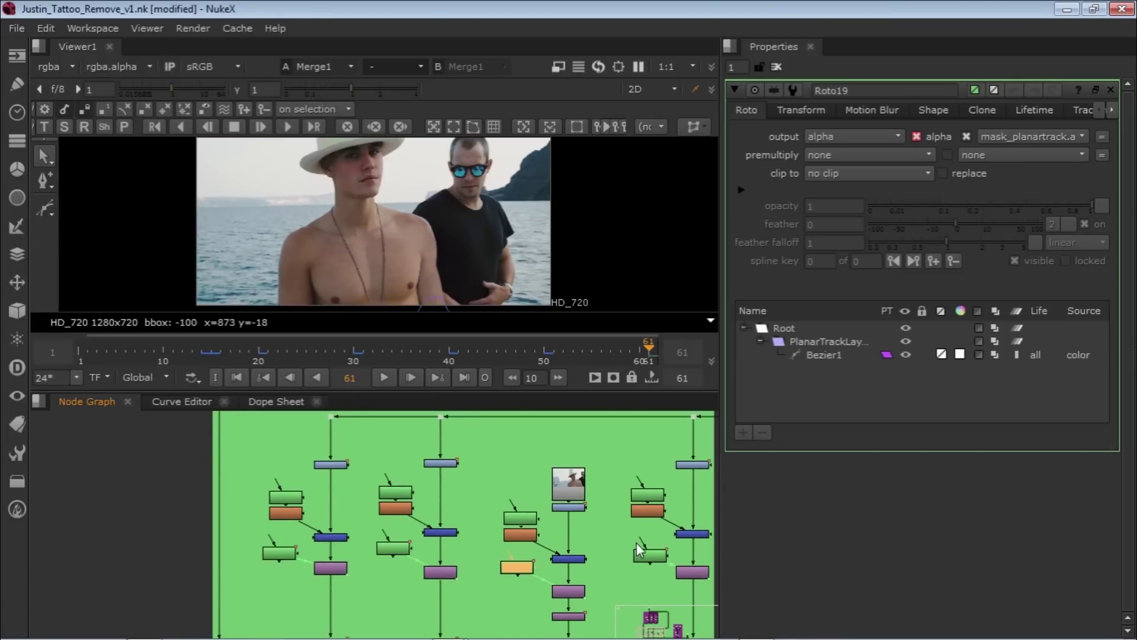
{"action": "middle_click_drag", "start_coordinate": [636, 542], "coordinate": [491, 587]}
{"action": "double_click", "coordinate": [478, 609]}
{"action": "scroll", "coordinate": [471, 509], "scroll_direction": "down", "scroll_amount": 10}
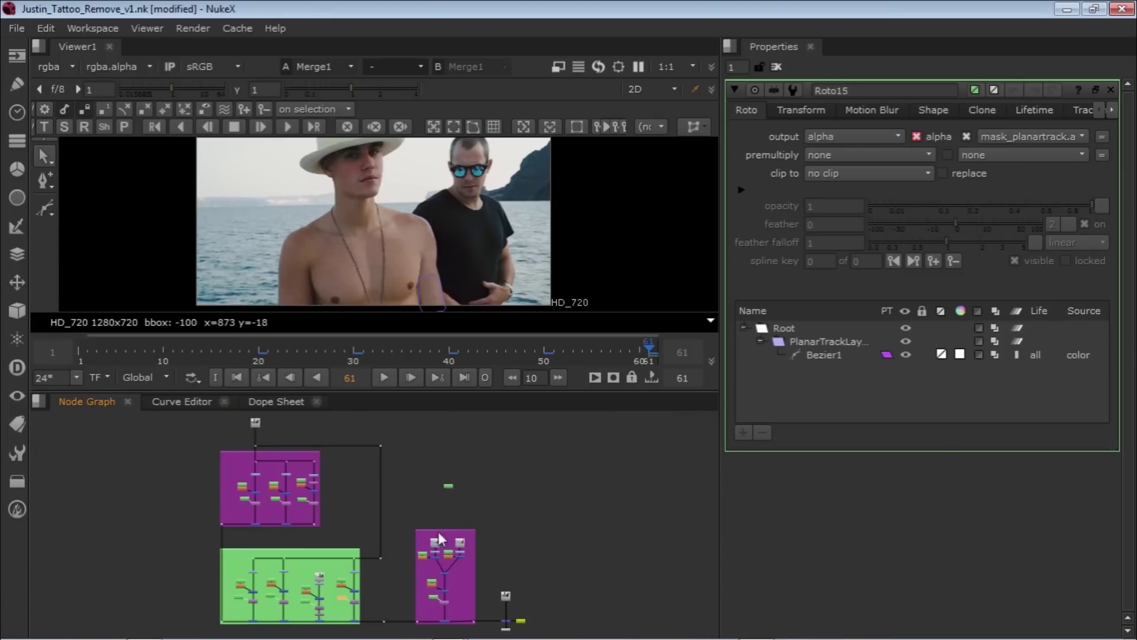
{"action": "middle_click_drag", "start_coordinate": [474, 518], "coordinate": [543, 485]}
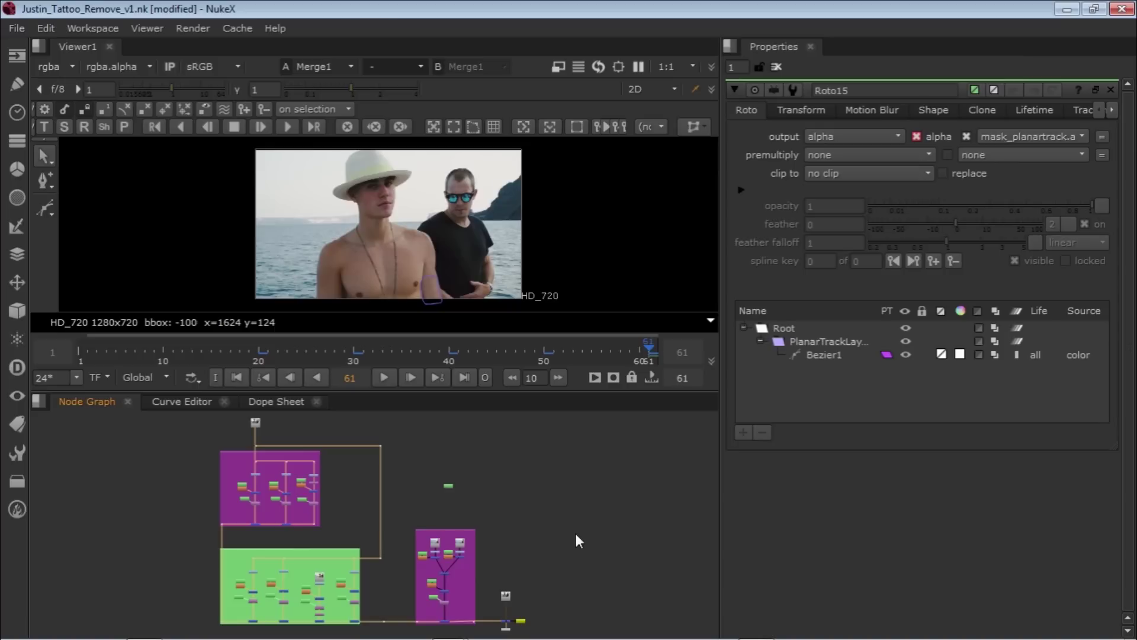